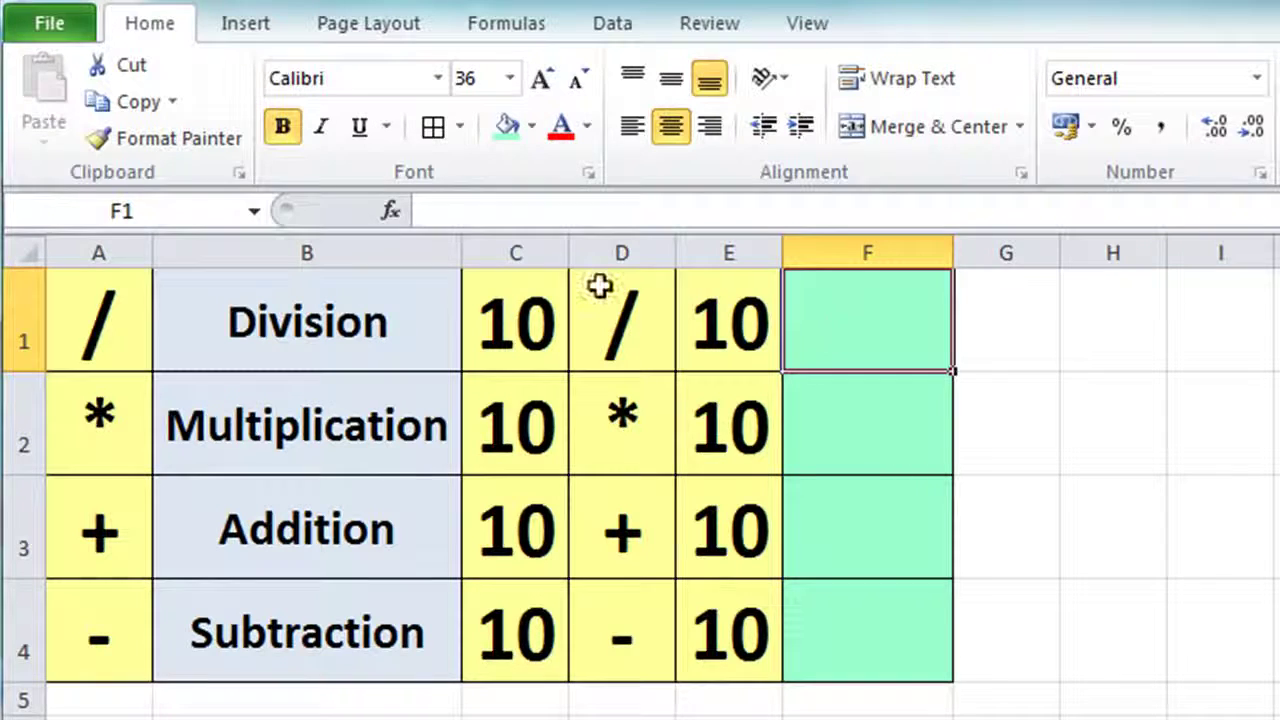
Enter a formula in F1 that divides C1 by E1, =C1/E1.
type("=")
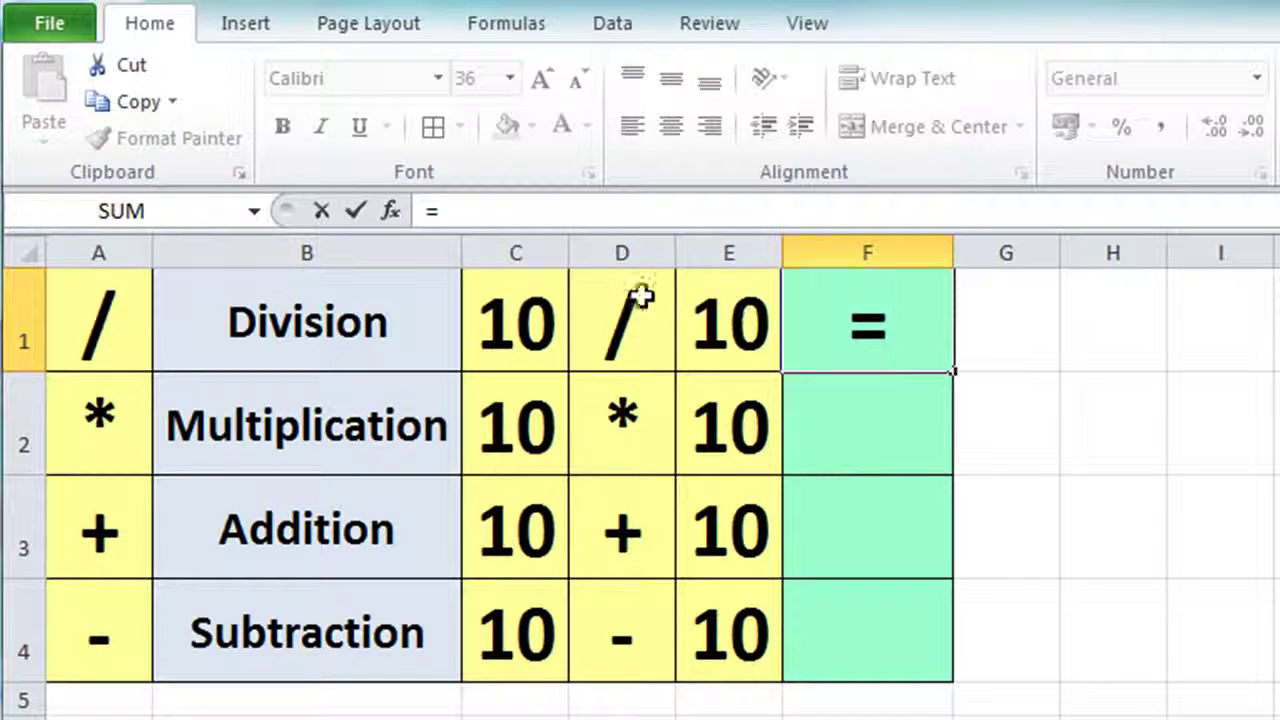
left_click(493, 312)
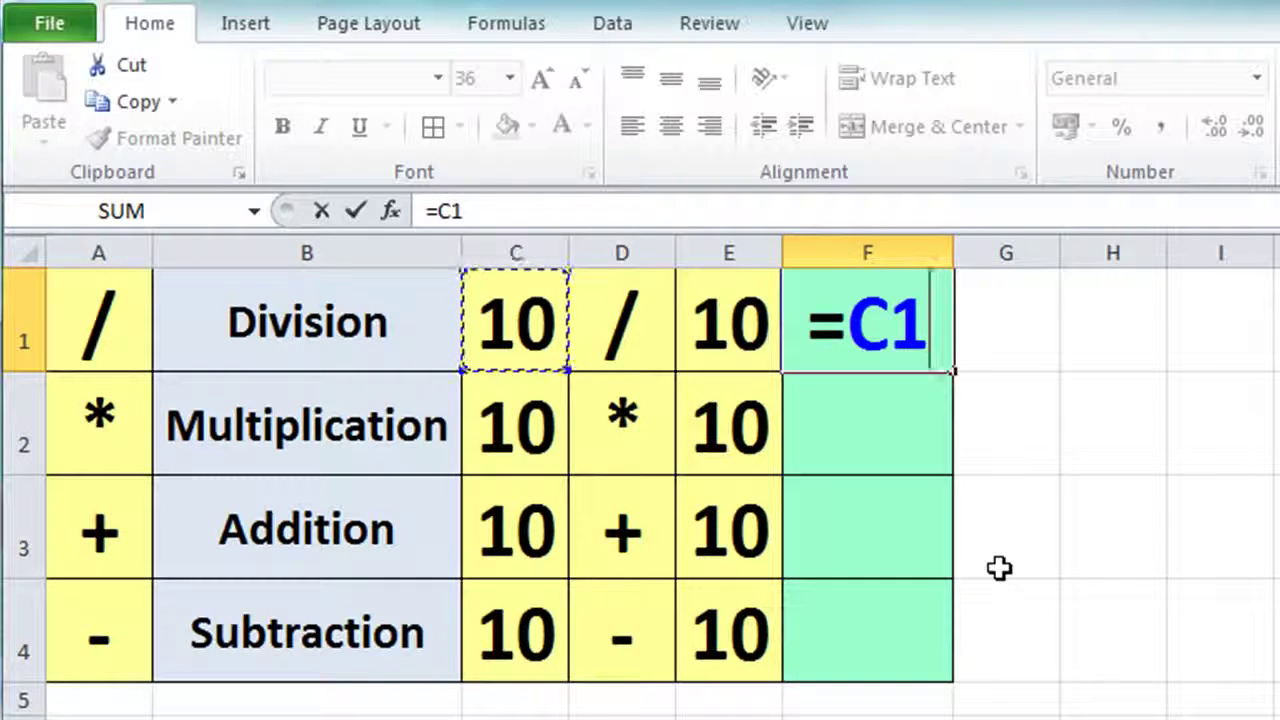
type("/")
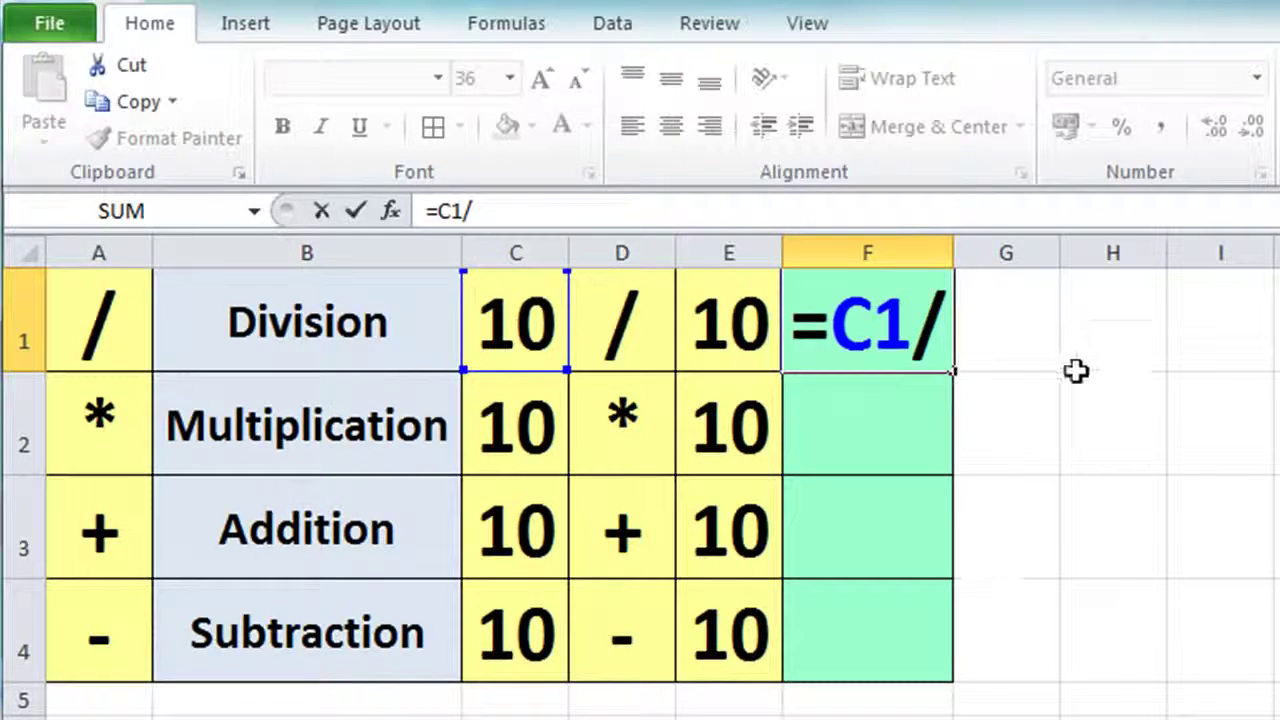
left_click(740, 320)
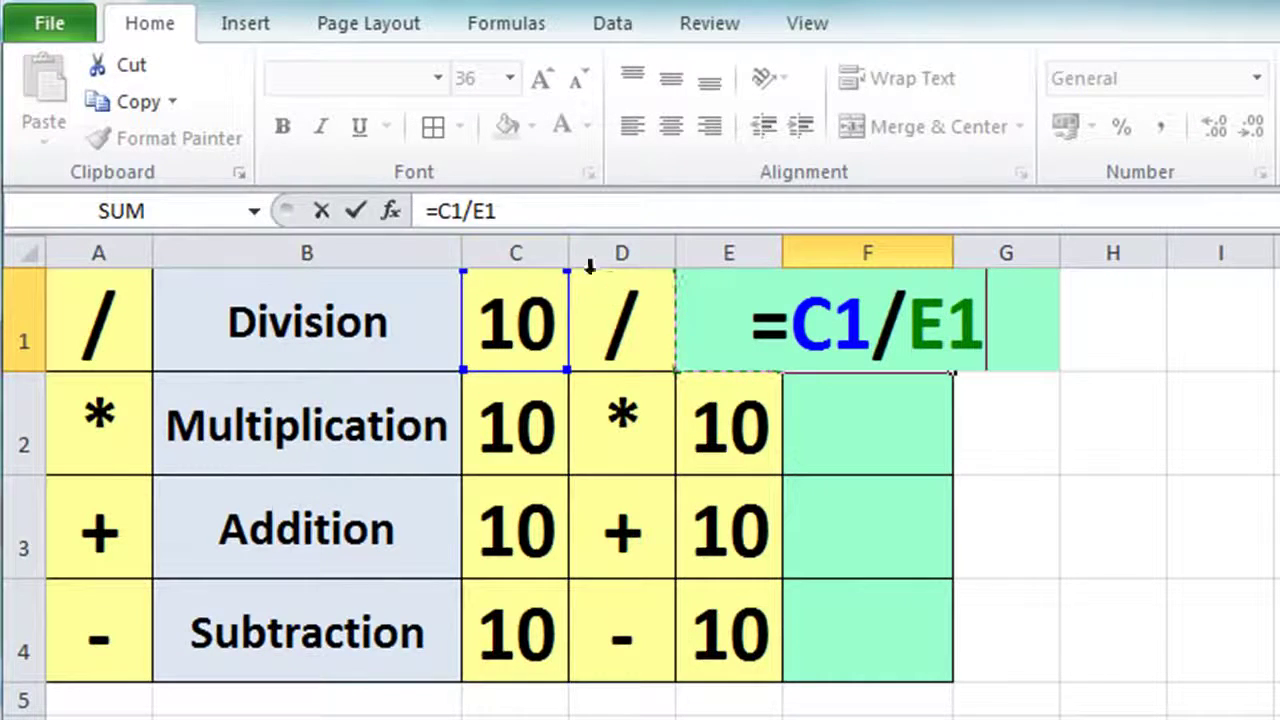
left_click(358, 210)
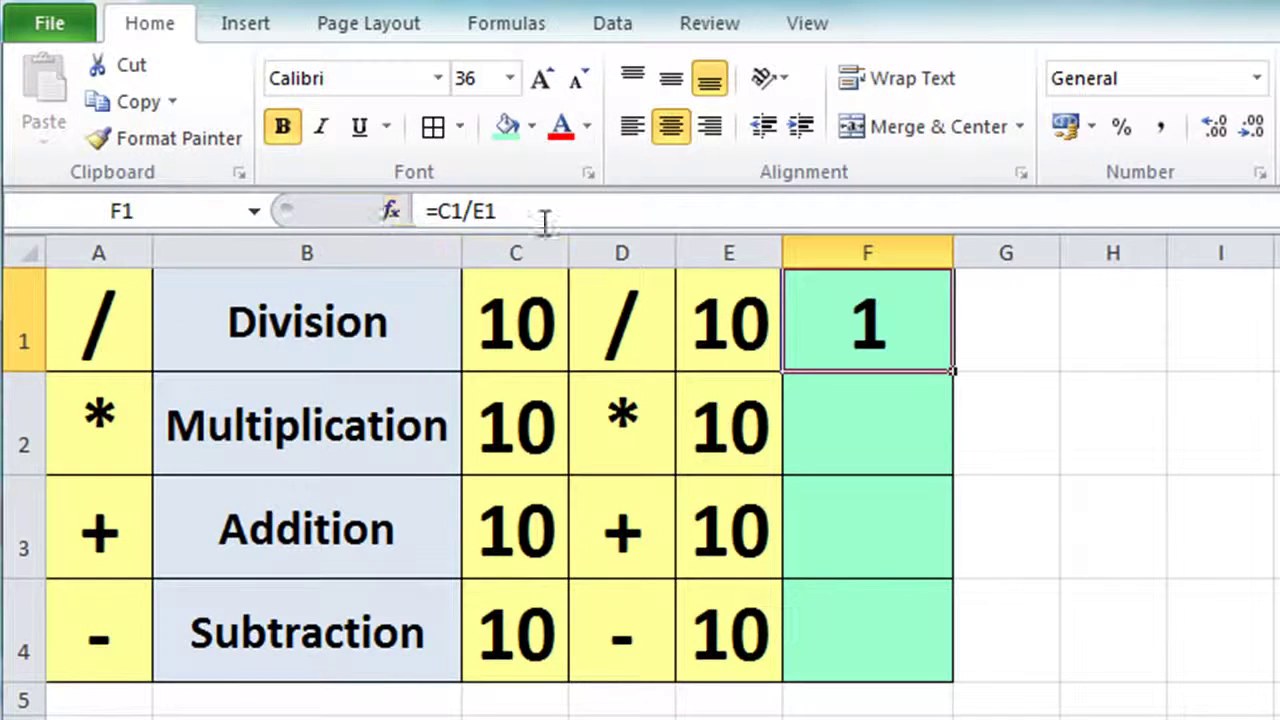
Enter the formula =C2*E2 in F2 to multiply the two values in the Multiplication row.
left_click(836, 420)
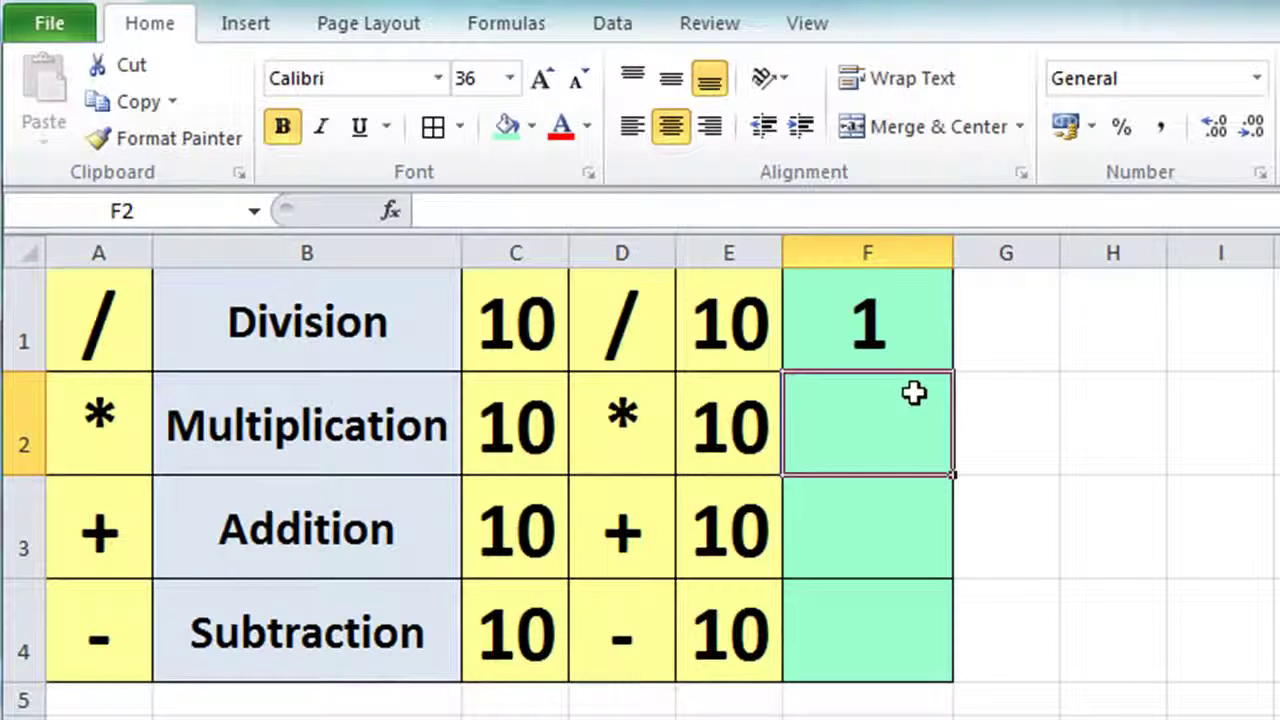
type("=")
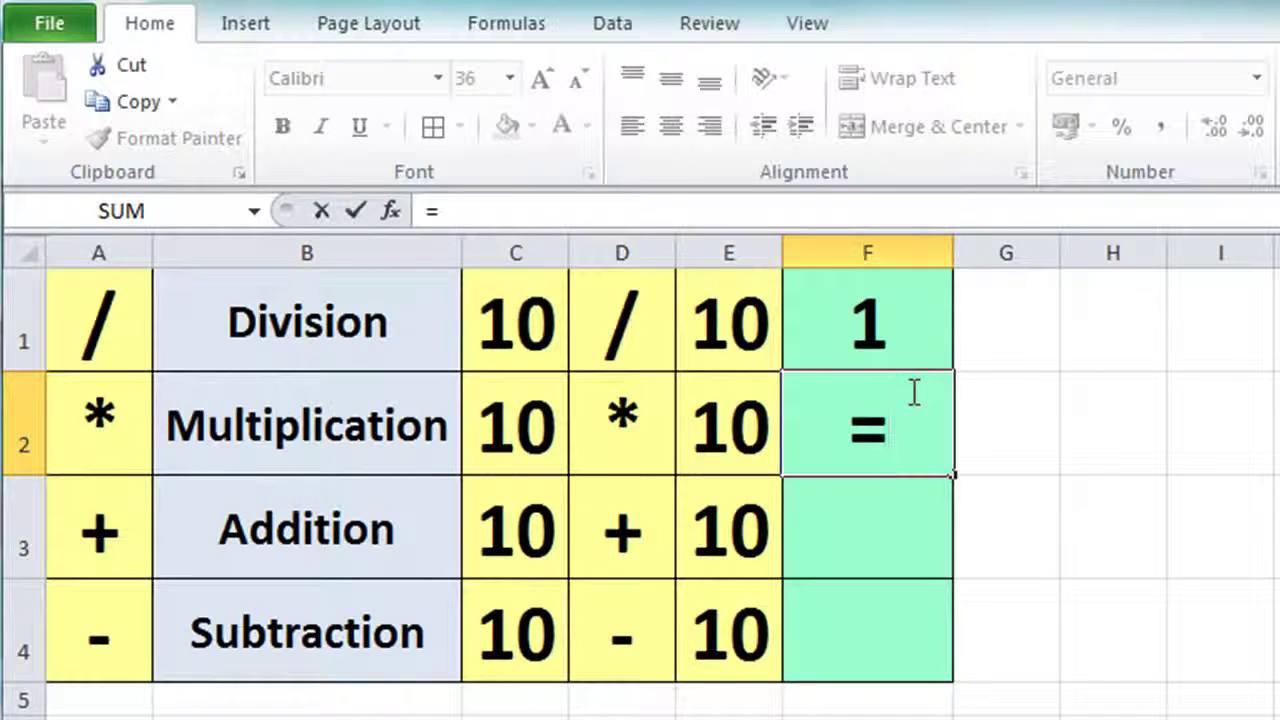
left_click(527, 428)
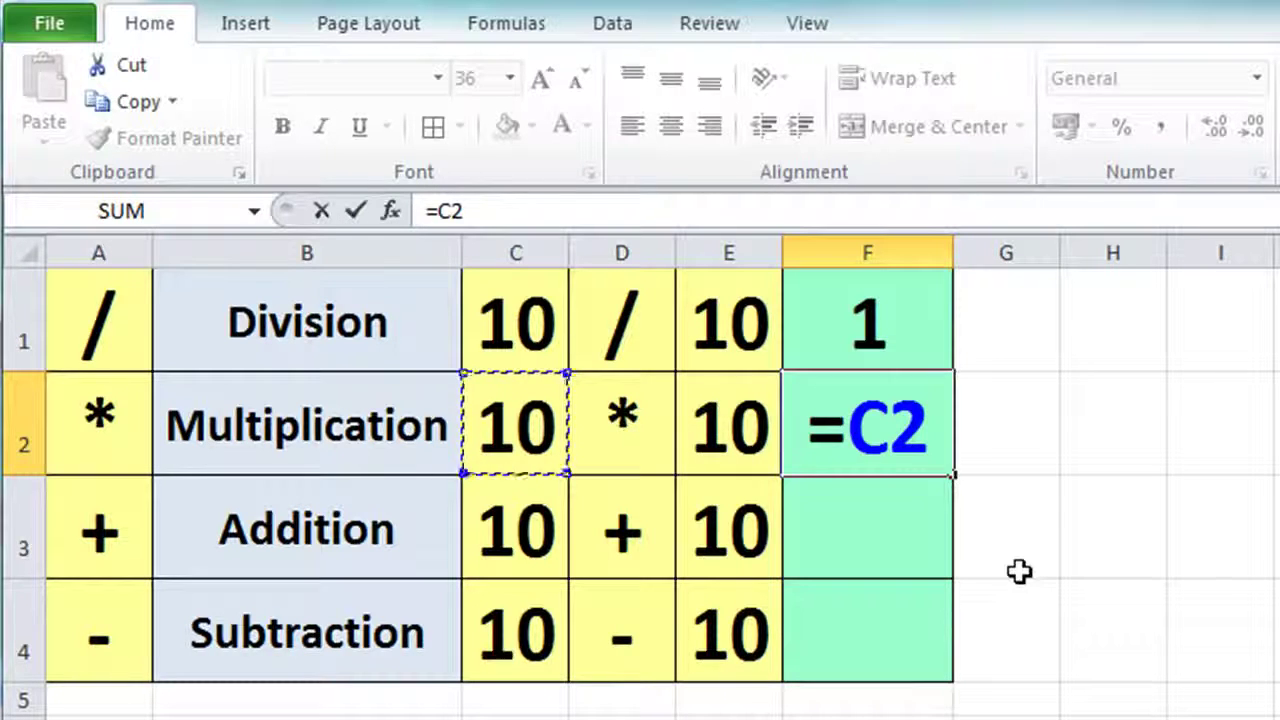
type("*")
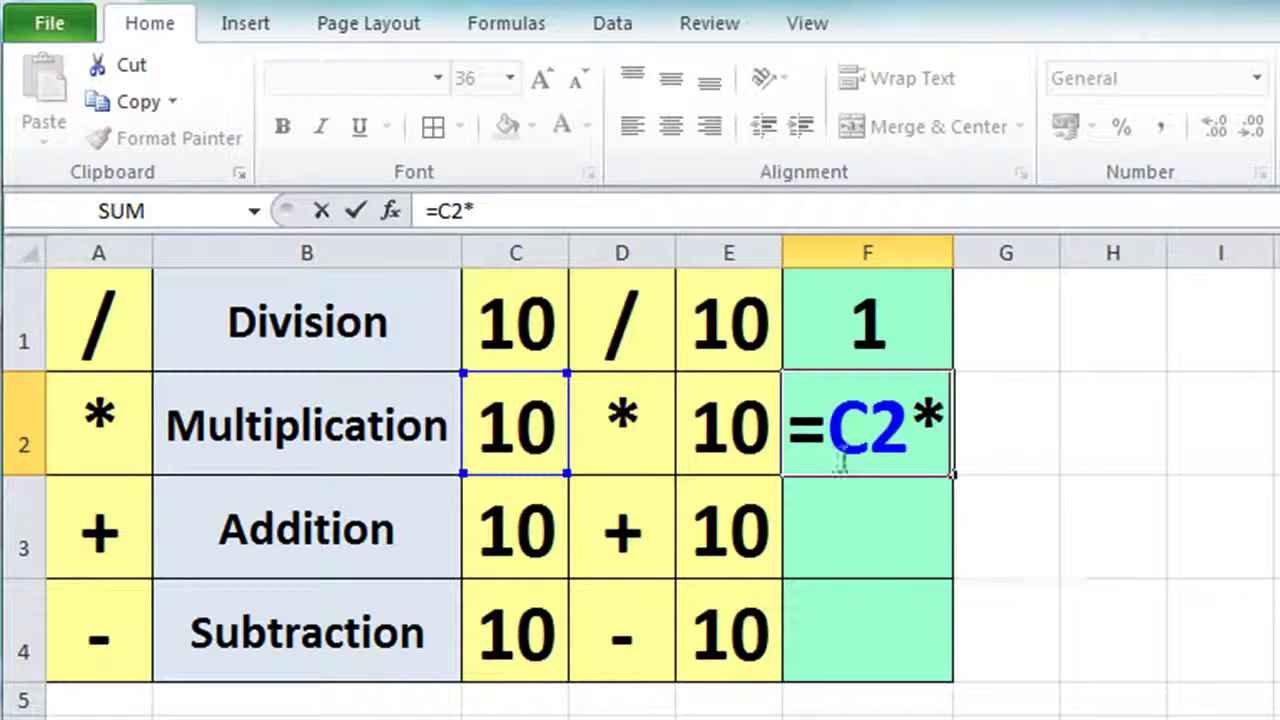
left_click(730, 432)
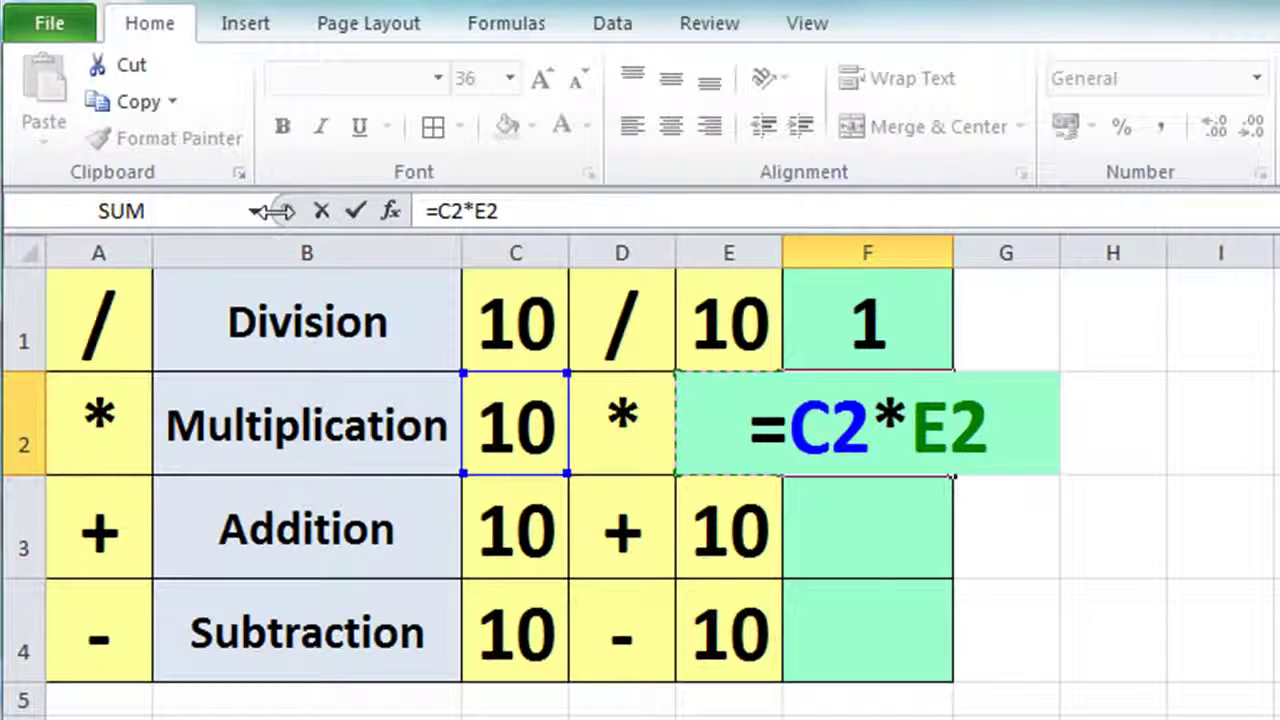
left_click(355, 210)
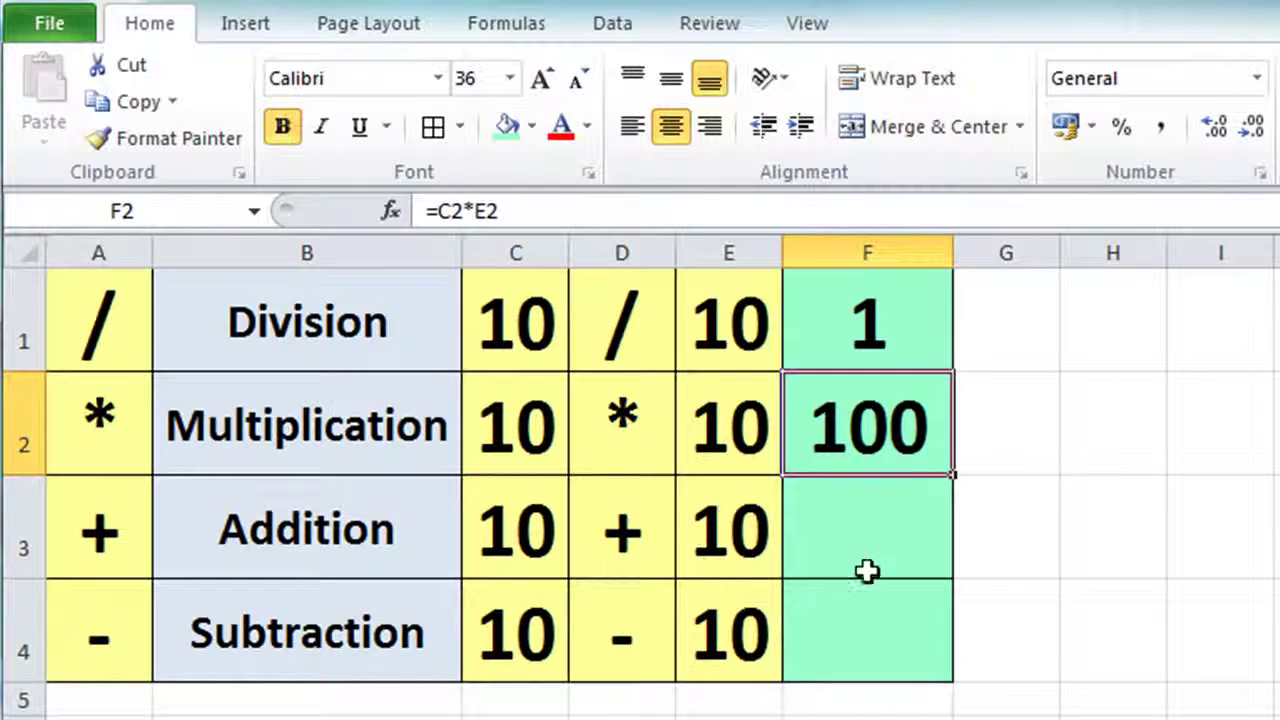
Enter the formula =C3+E3 in F3 to add the two values in the Addition row.
left_click(866, 531)
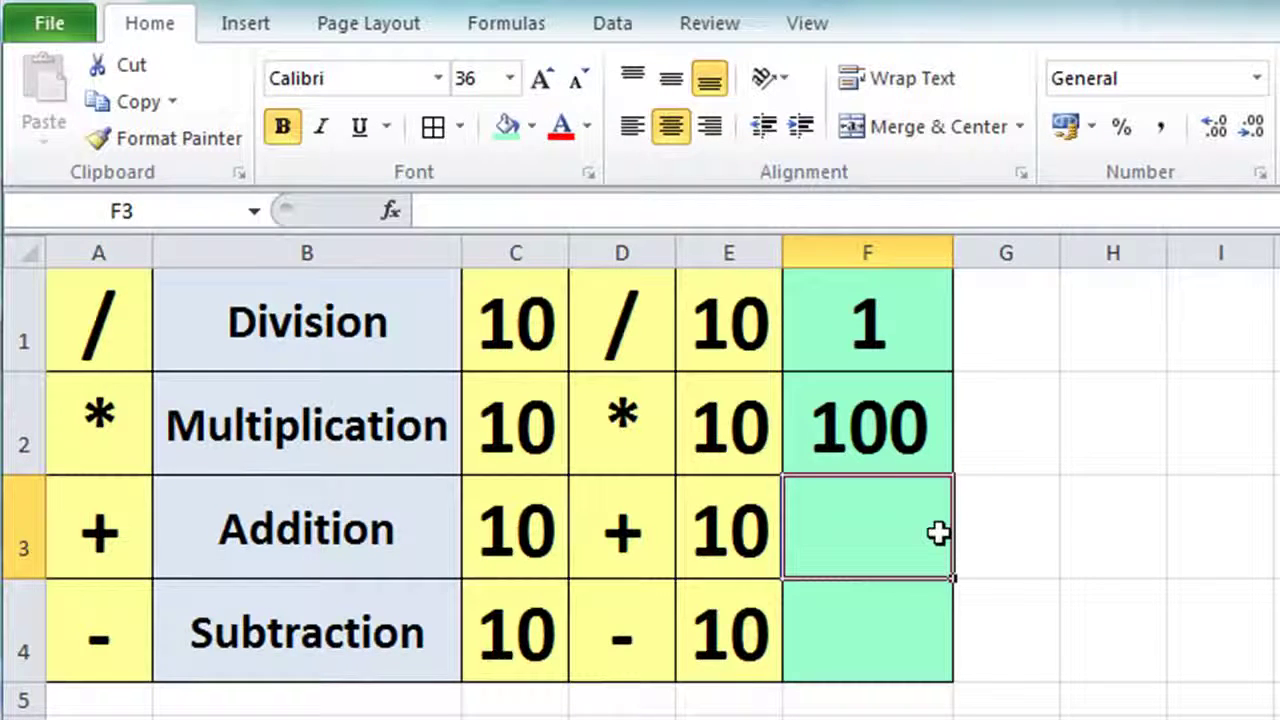
type("=")
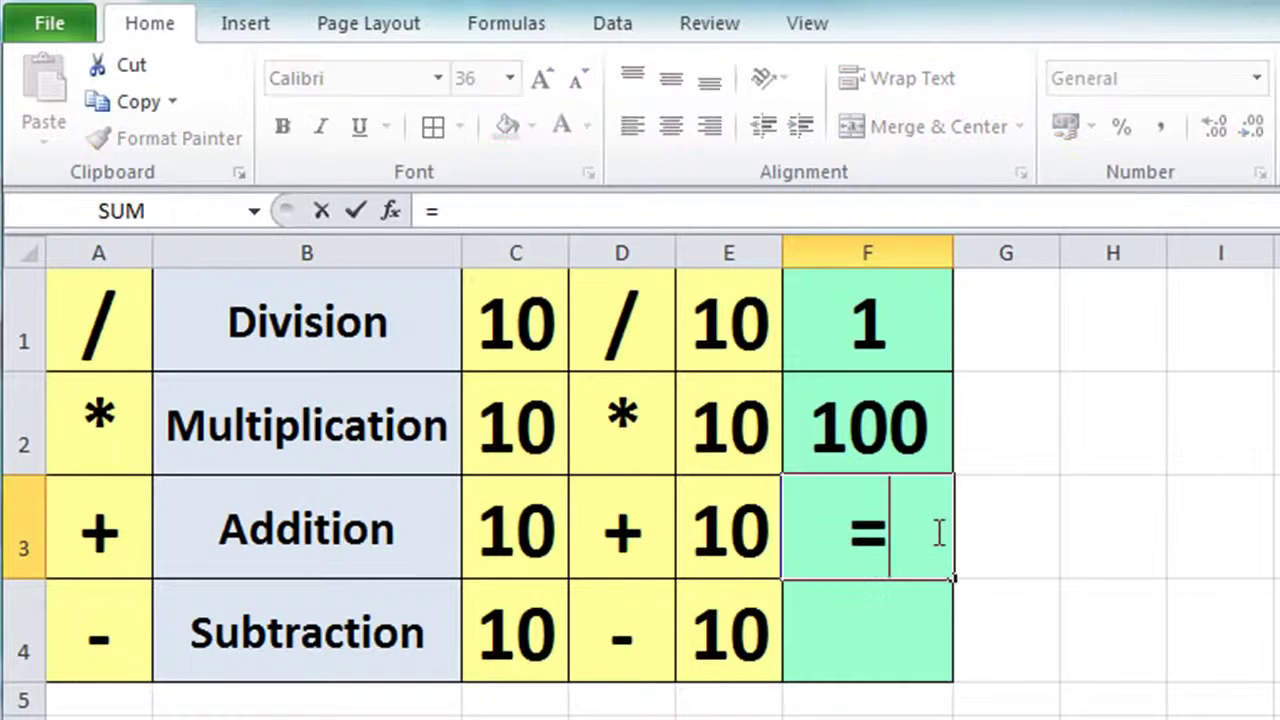
left_click(510, 535)
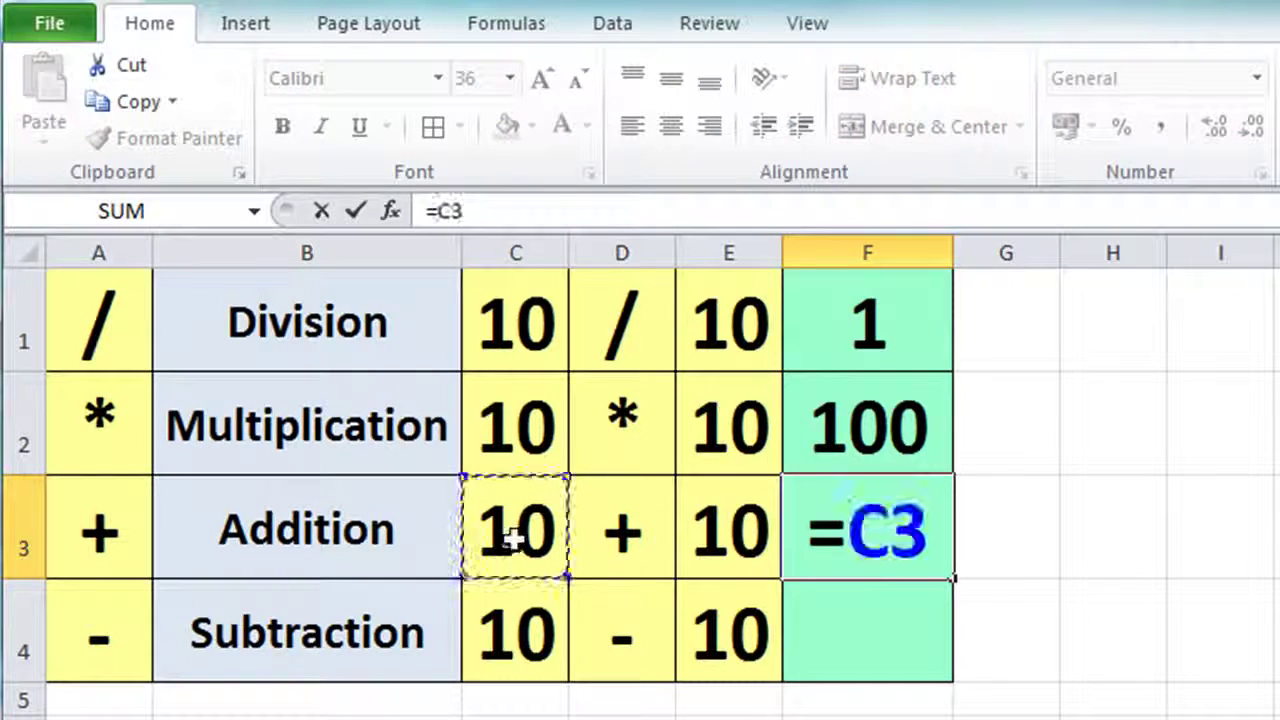
type("+")
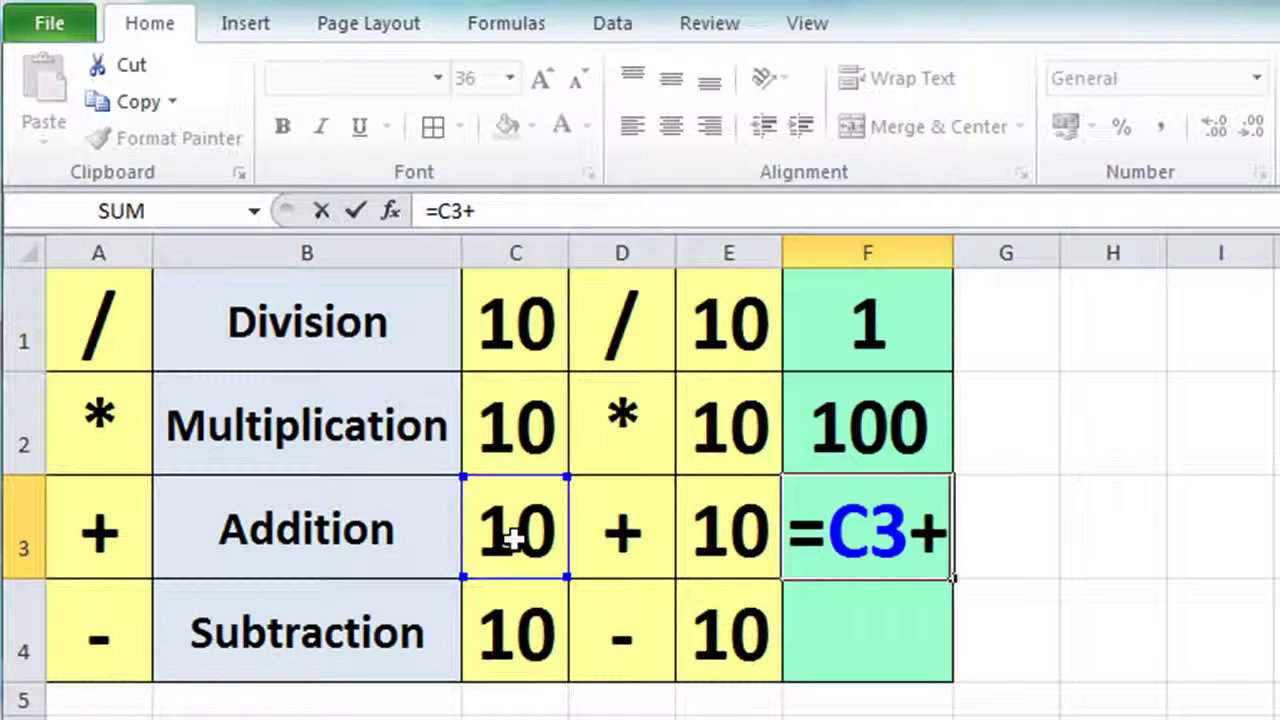
left_click(689, 531)
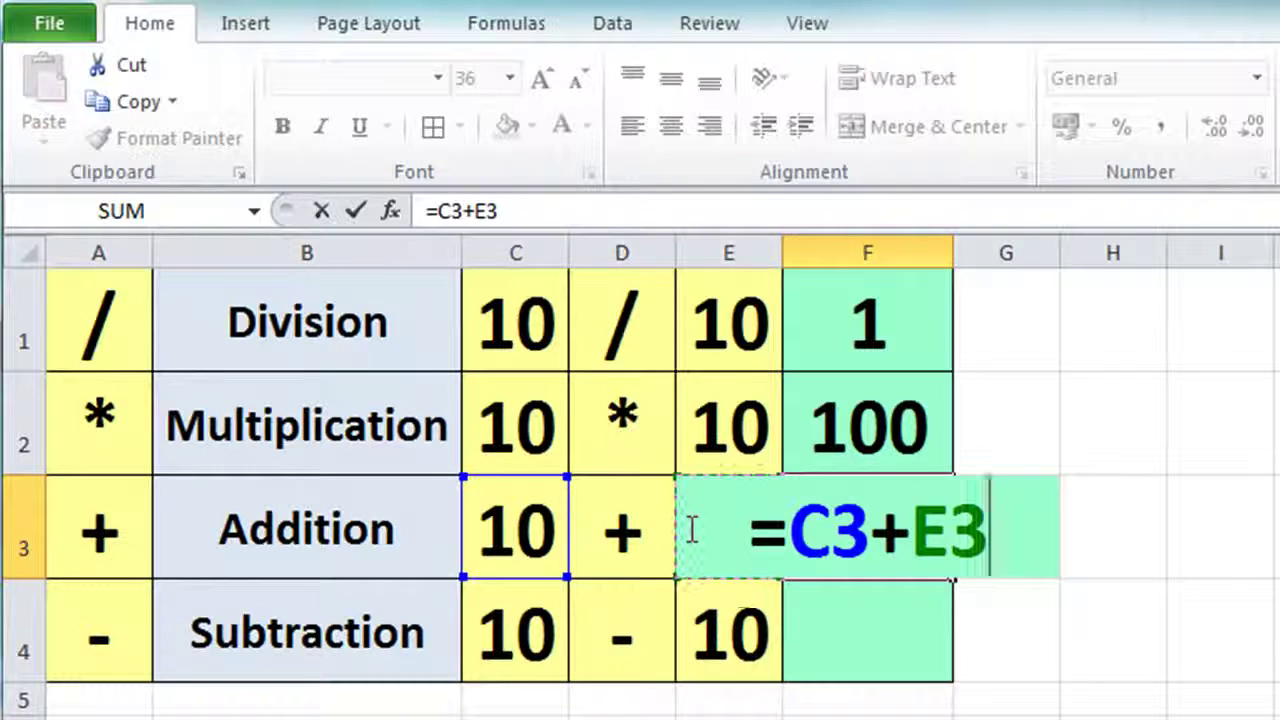
key("Return")
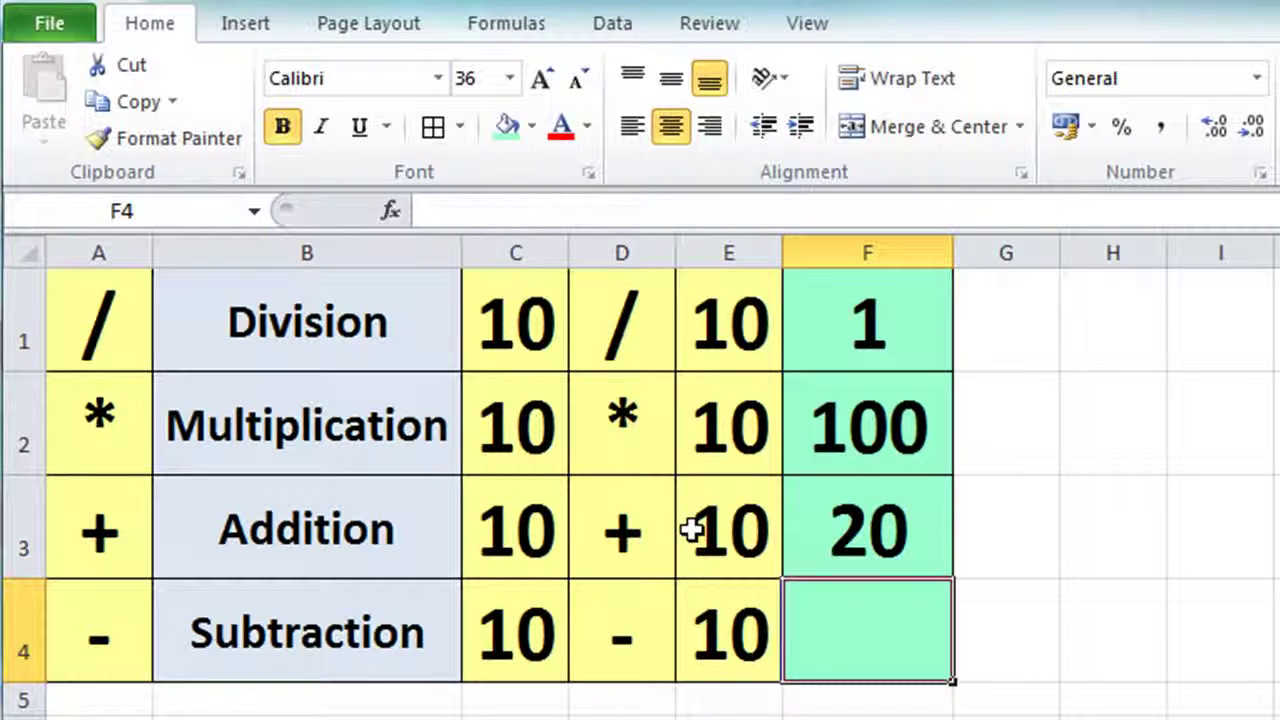
Enter the formula =C4-E4 in F4 to subtract the second value from the first in the Subtraction row.
type("=")
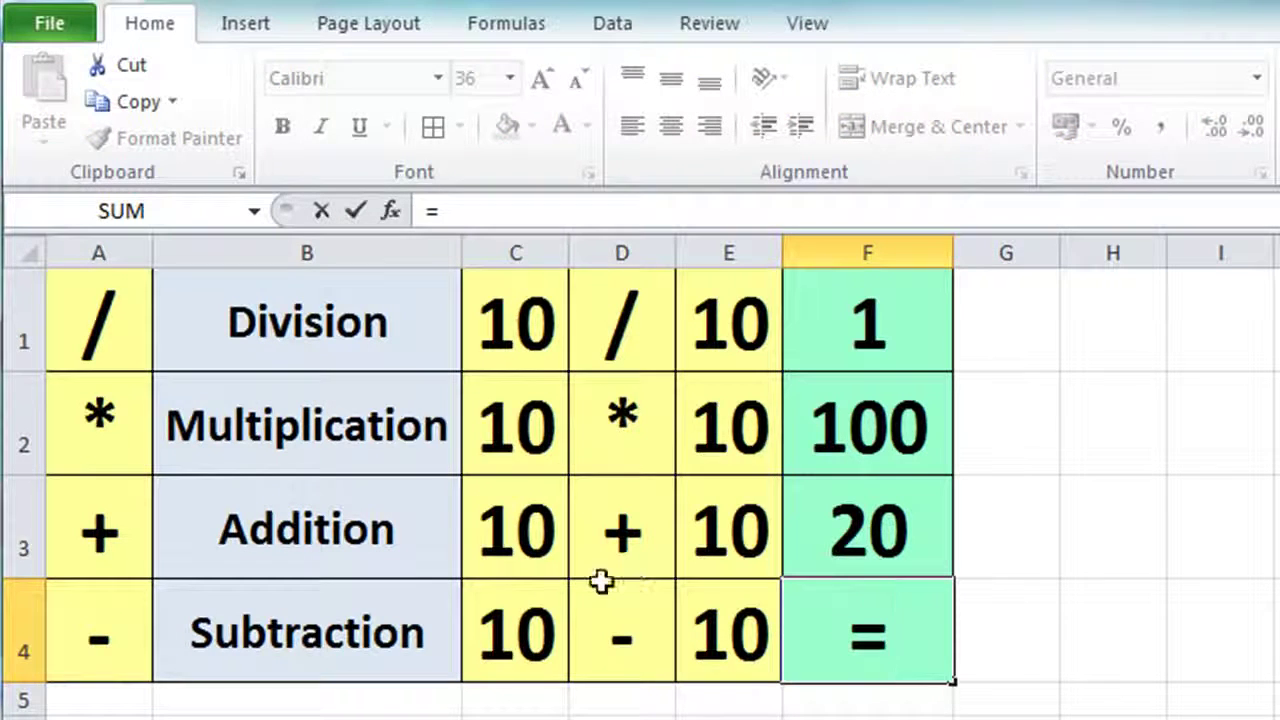
left_click(515, 617)
type("-")
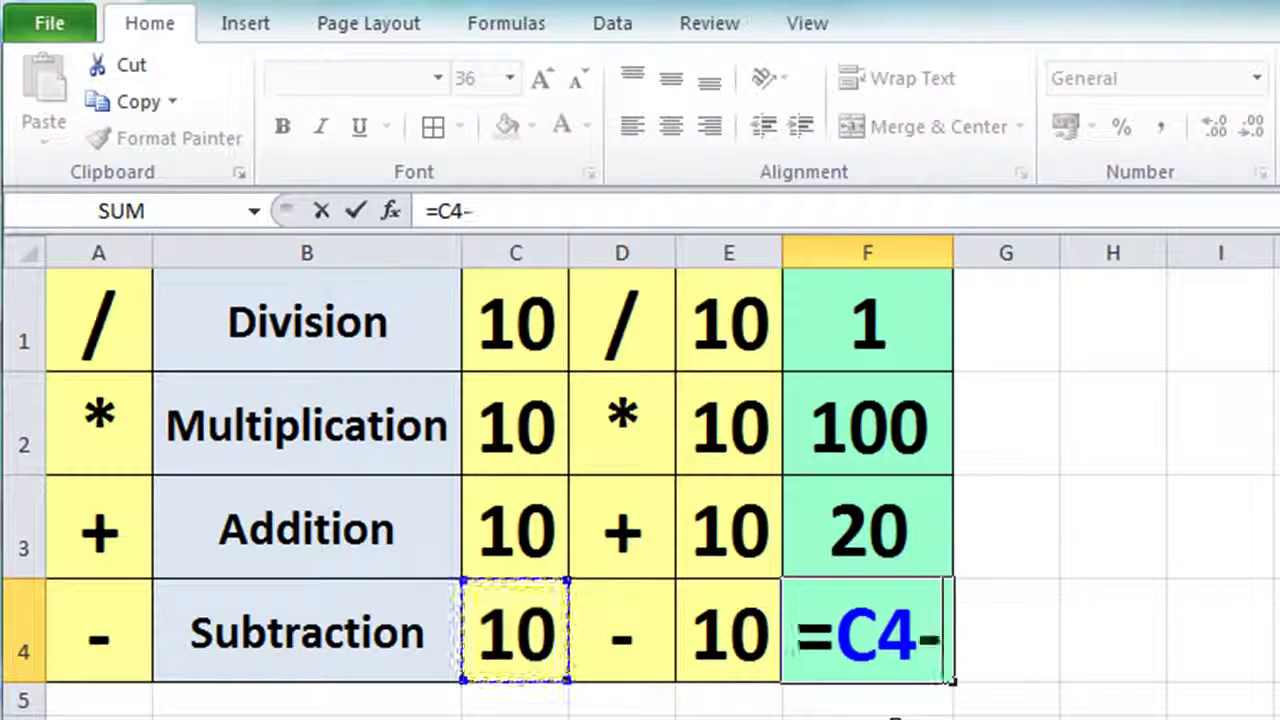
left_click(740, 655)
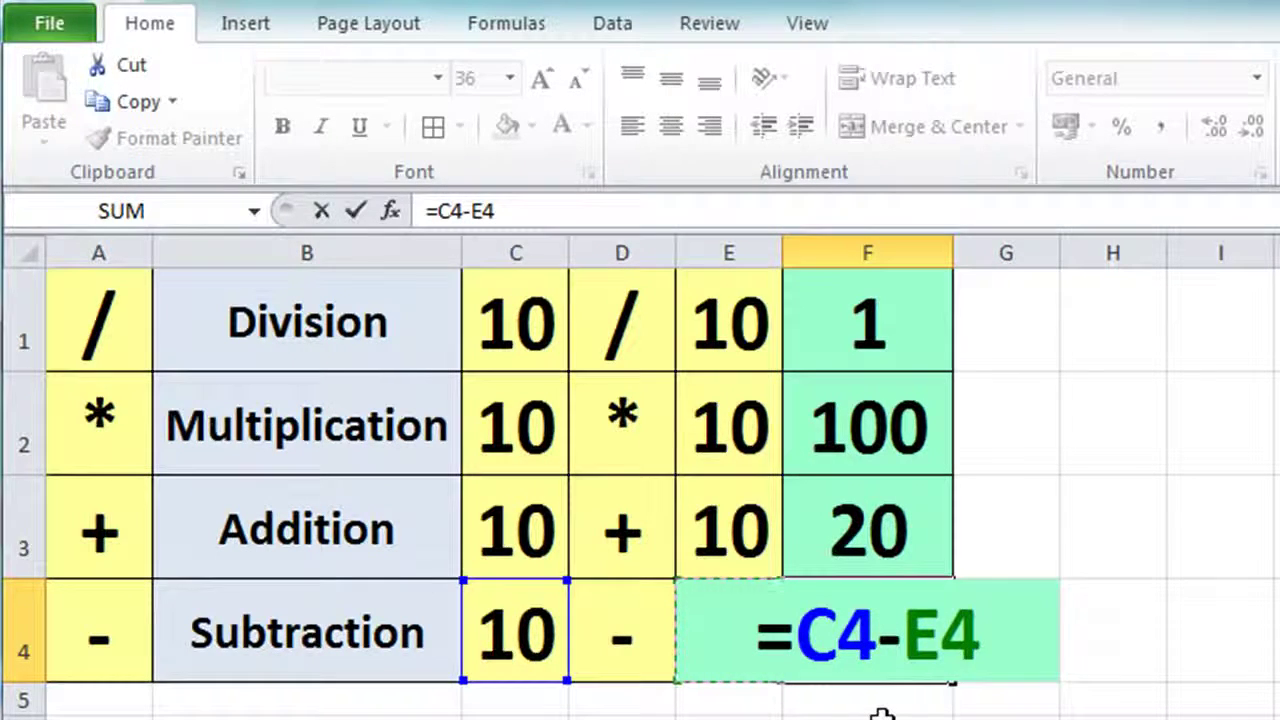
key("Return")
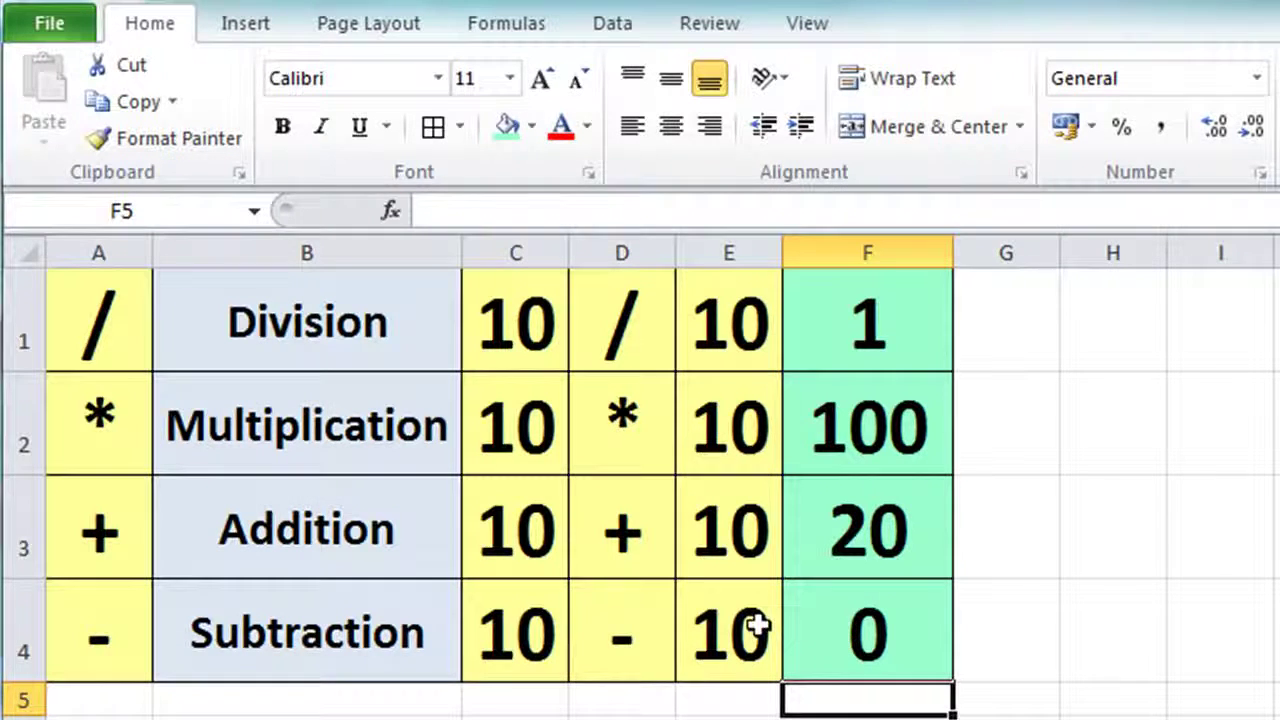
Change the second subtraction value in E4 to 5 and the first addition value in C3 to 50.
left_click(712, 627)
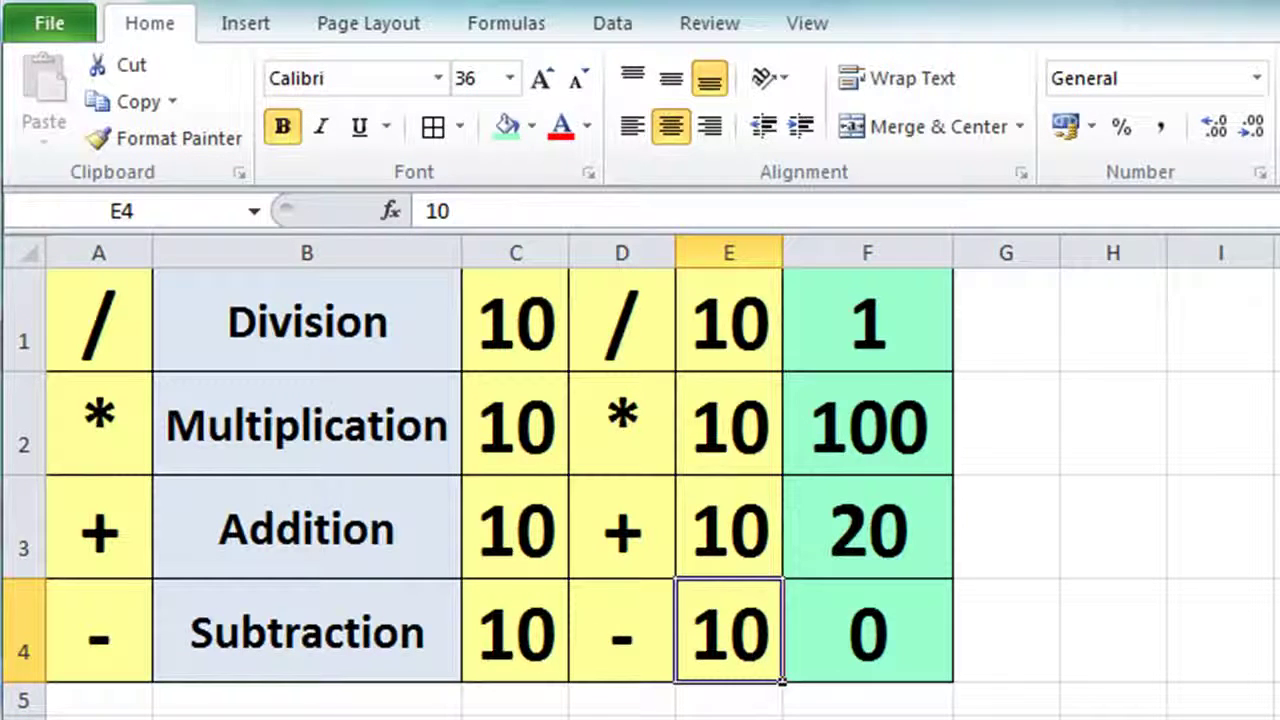
type("5")
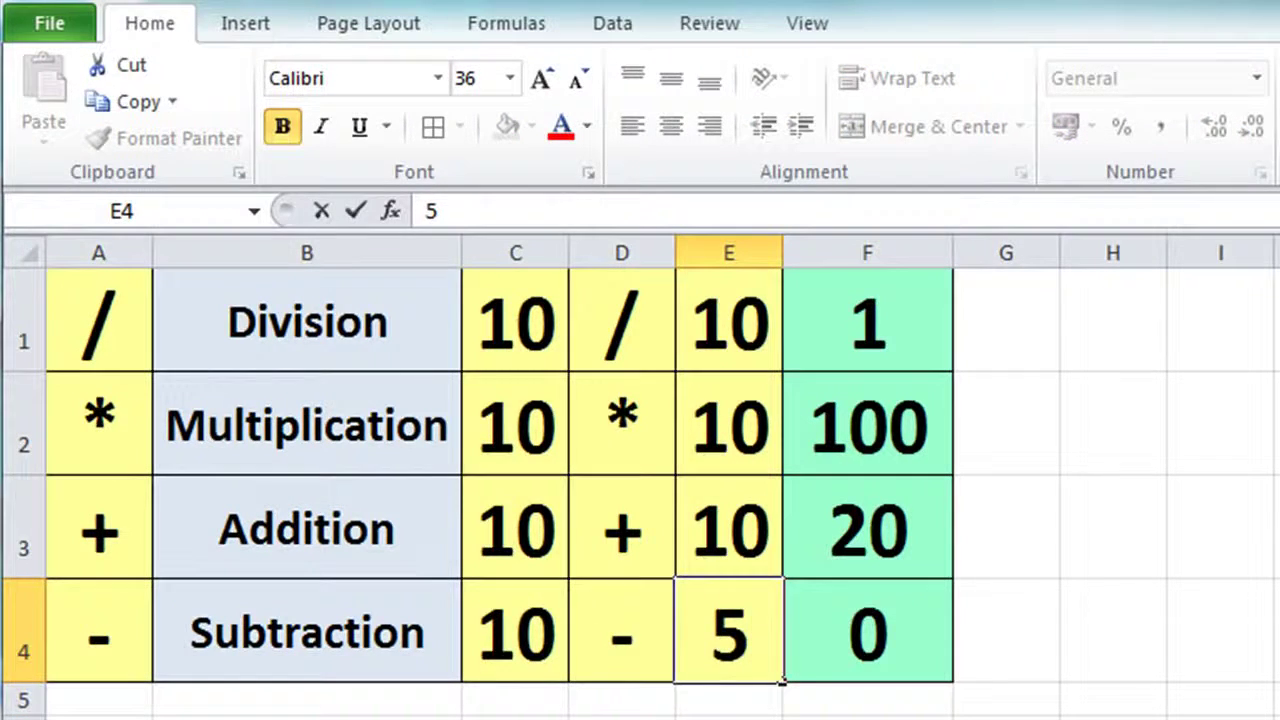
key("Return")
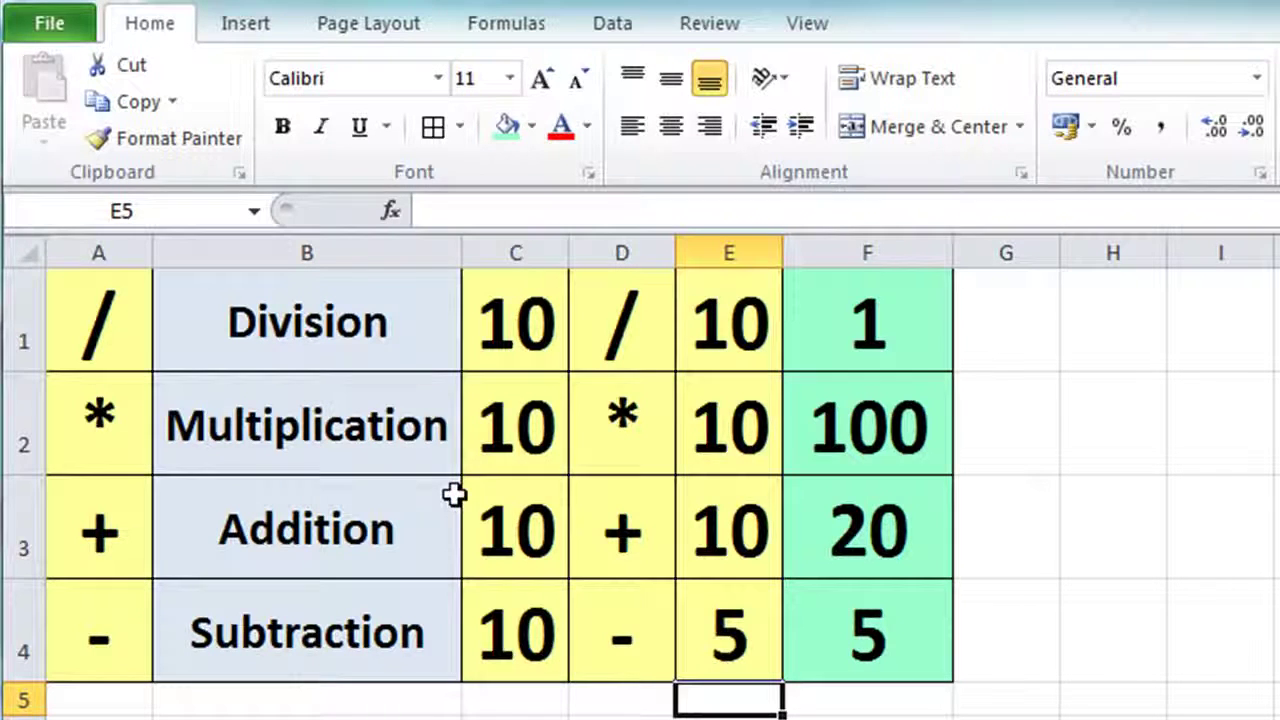
left_click(510, 520)
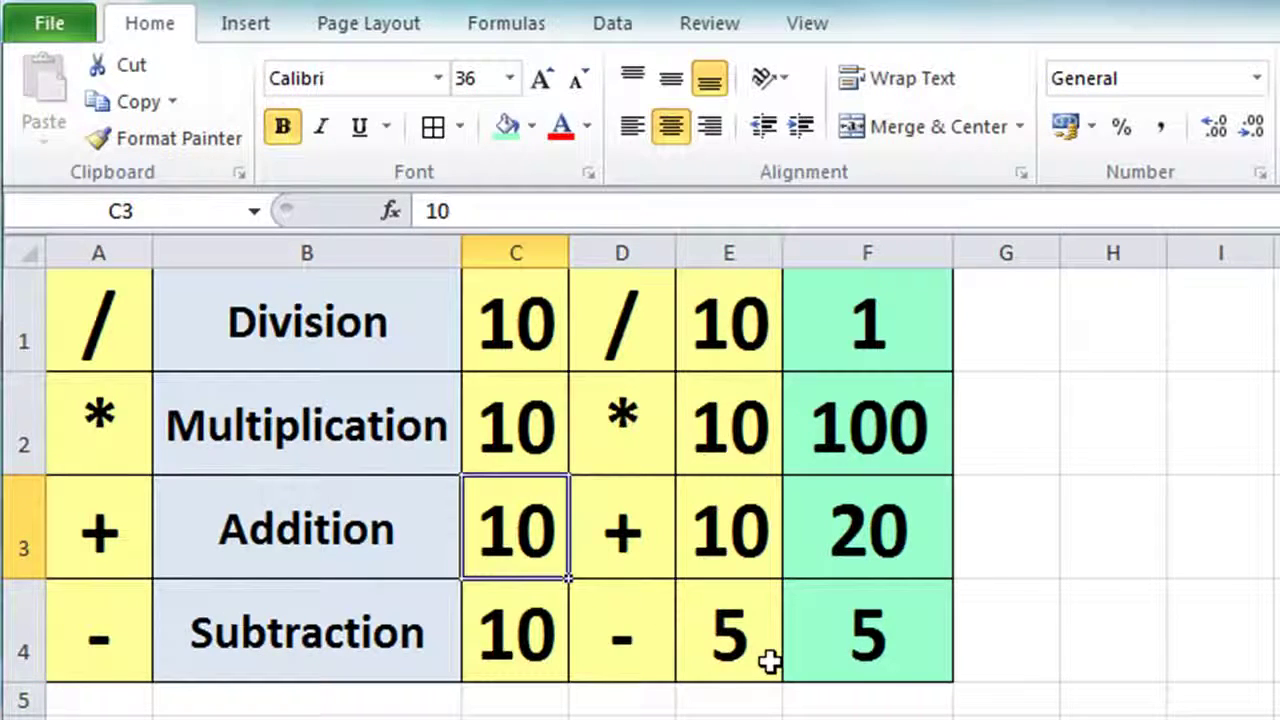
type("50")
key("Return")
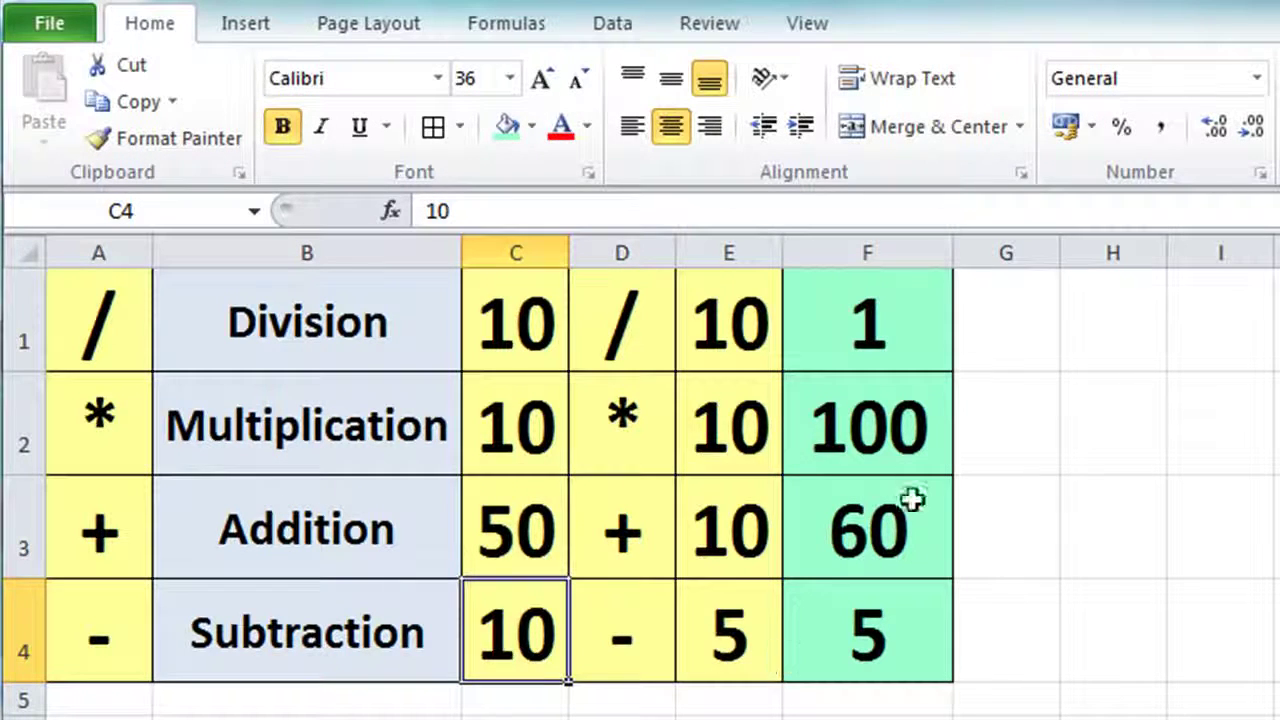
Change the second multiplication value in E2 to 8 and the first division value in C1 to 75.
left_click(719, 425)
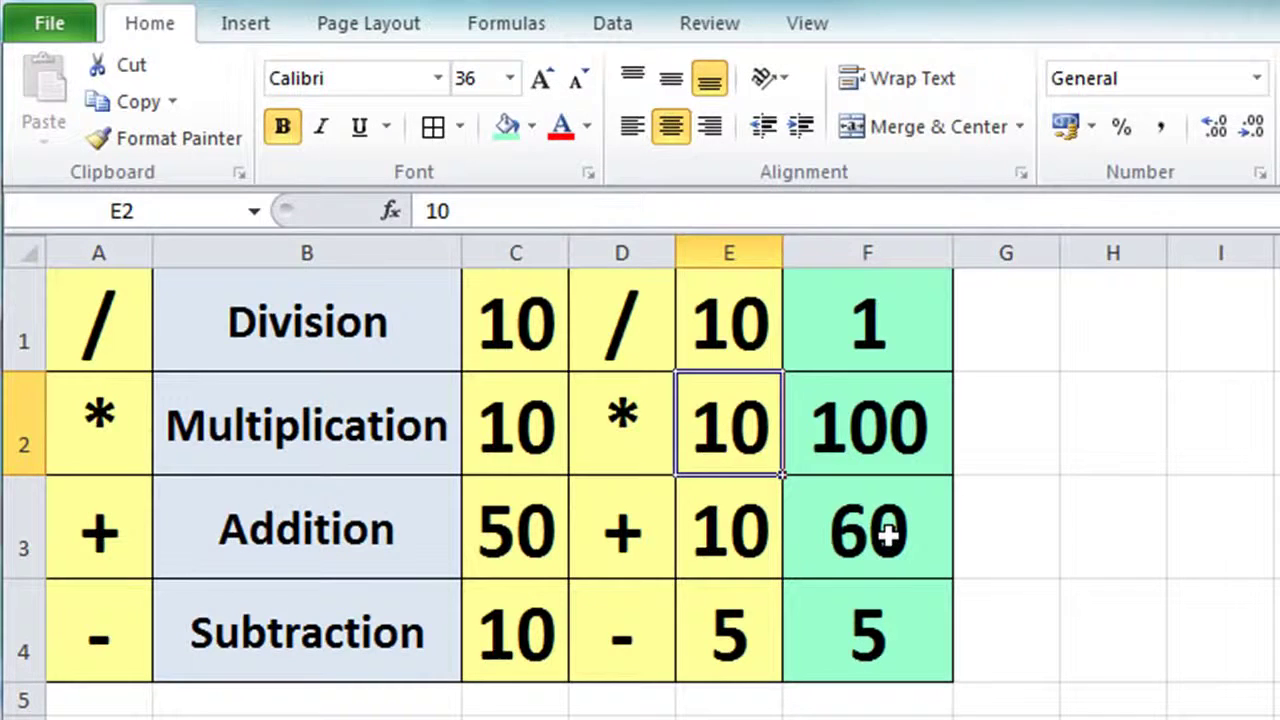
type("8")
key("Return")
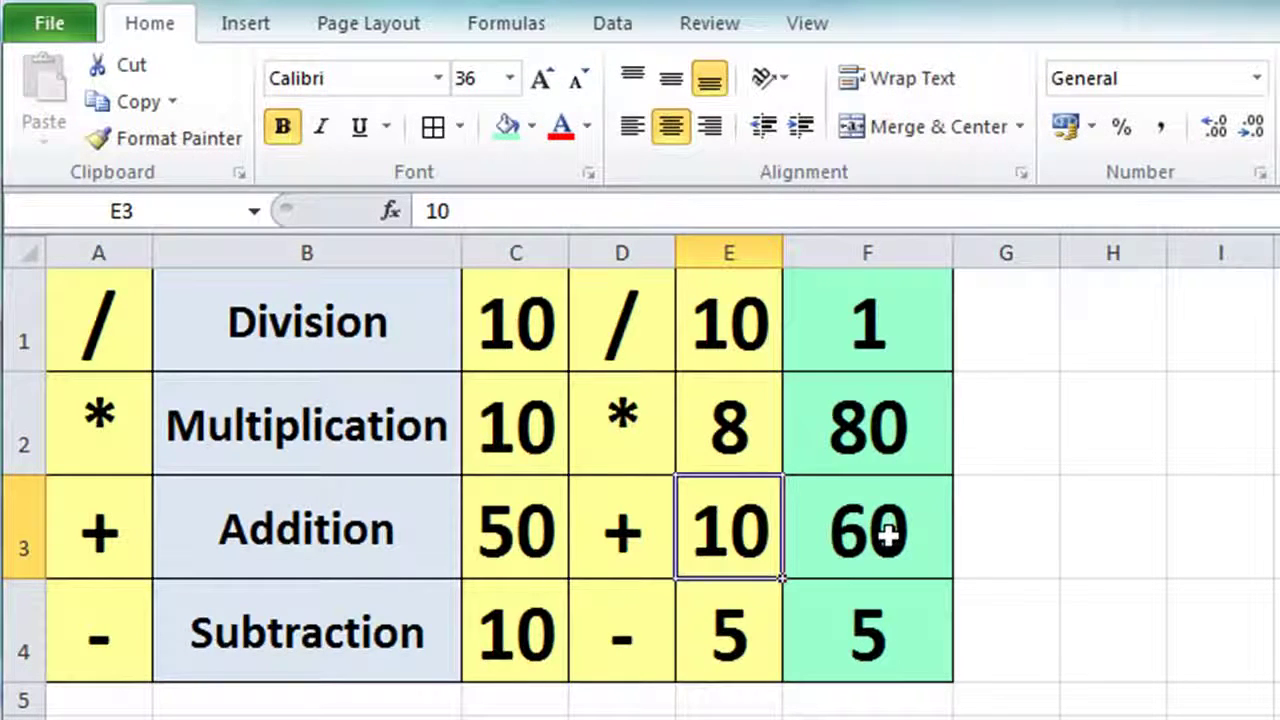
left_click(540, 329)
type("75")
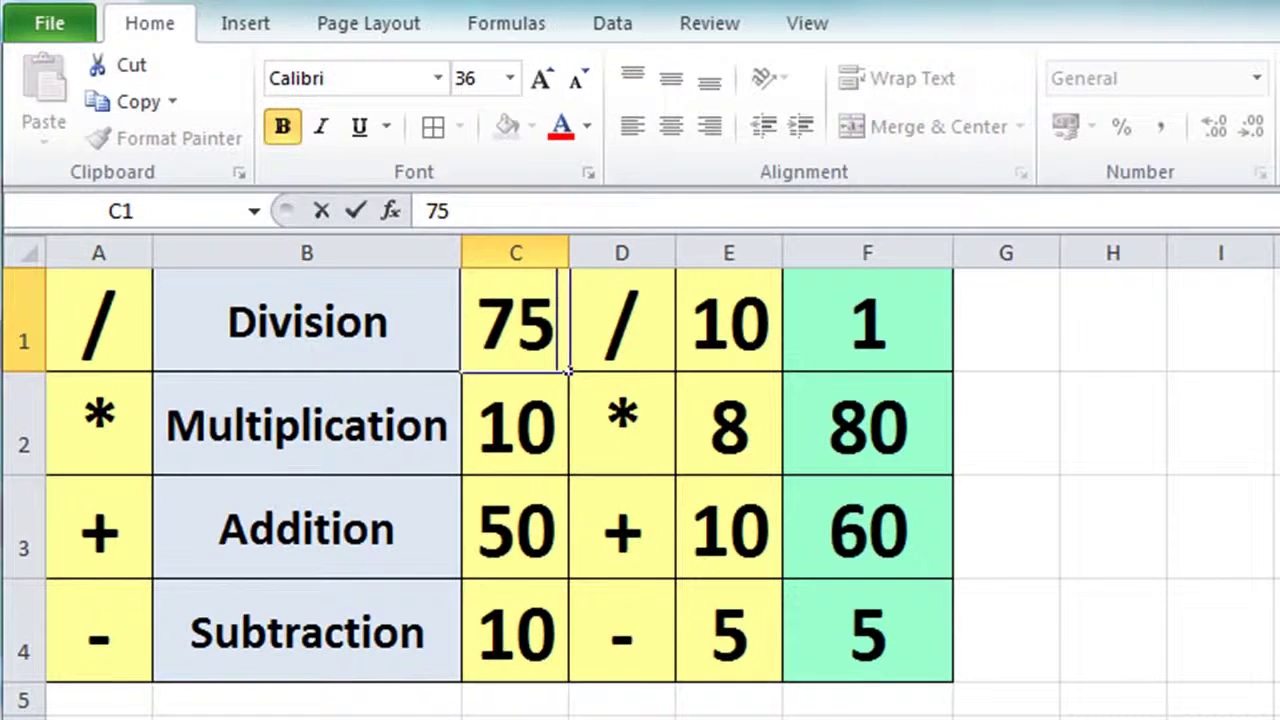
key("Return")
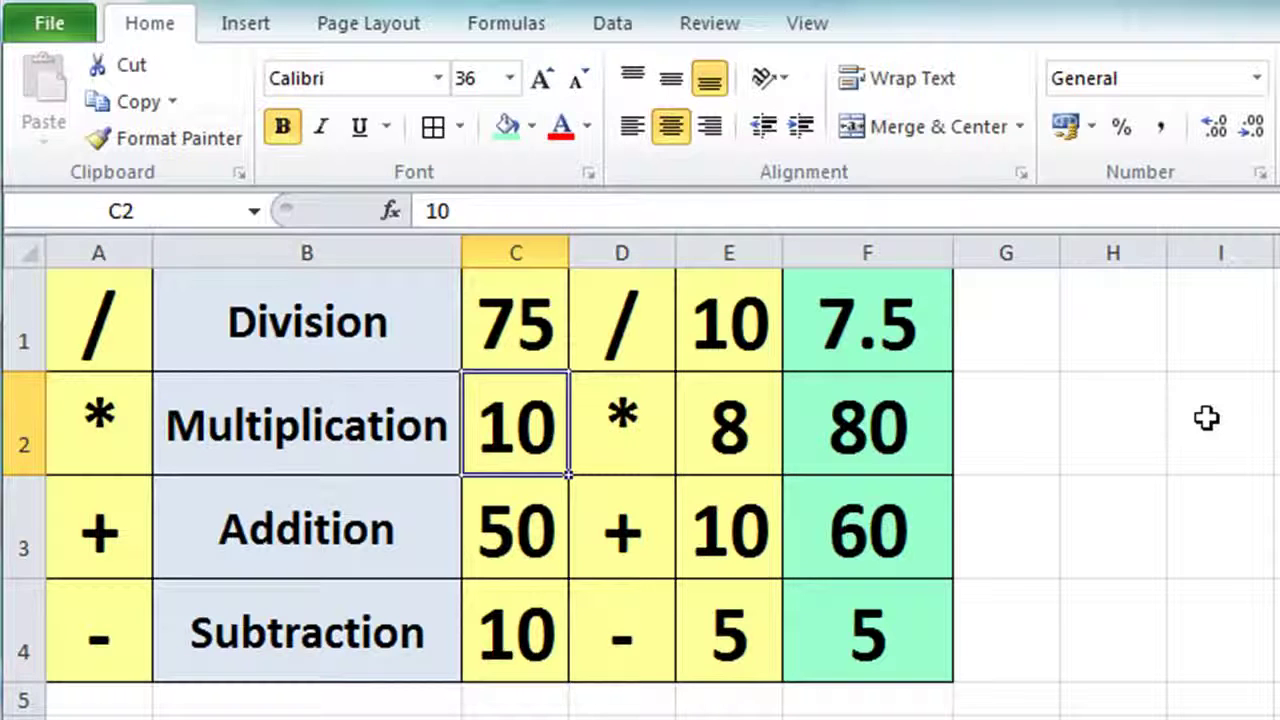
Replace the division formula in F1 with the directly entered numbers =75/10.
left_click(866, 356)
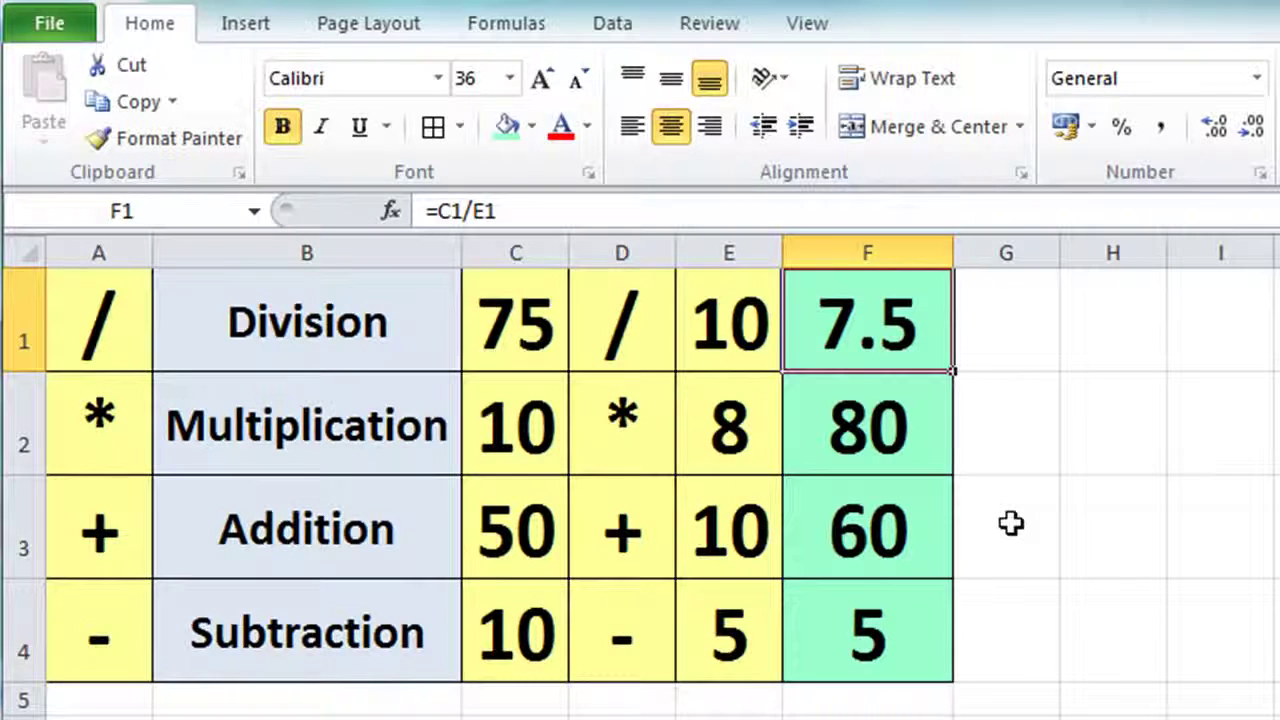
key("Delete")
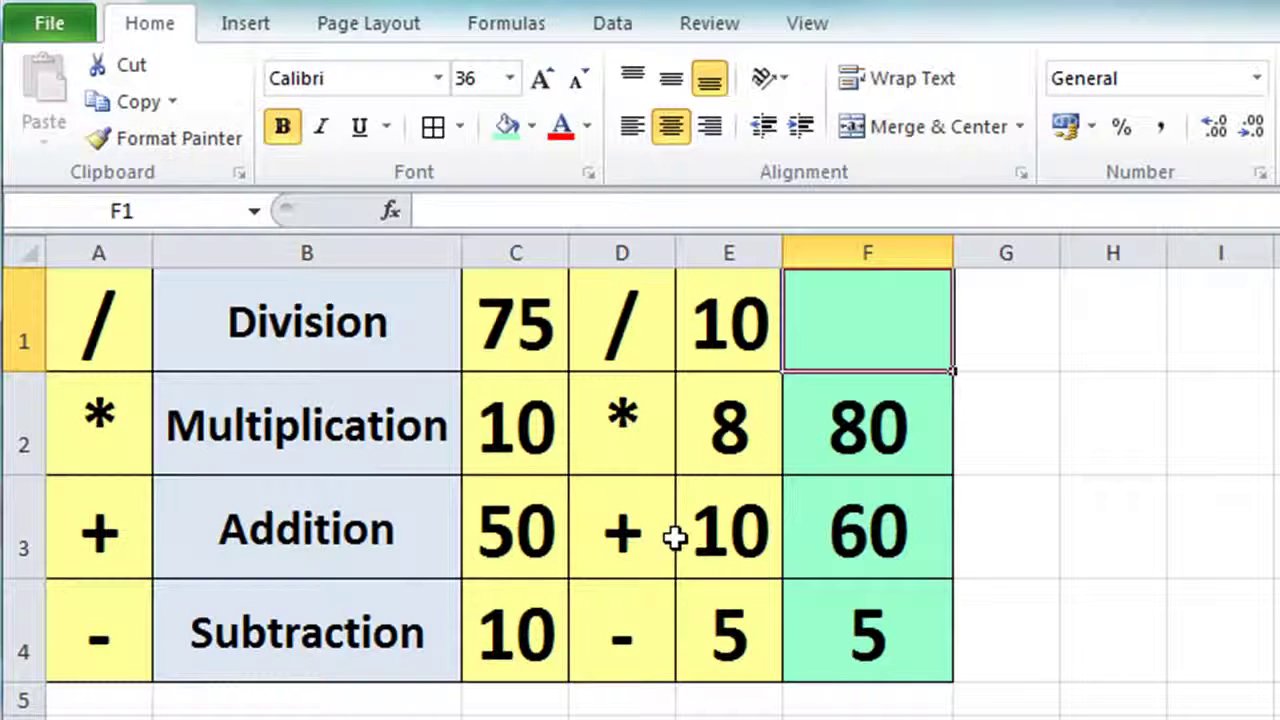
type("=")
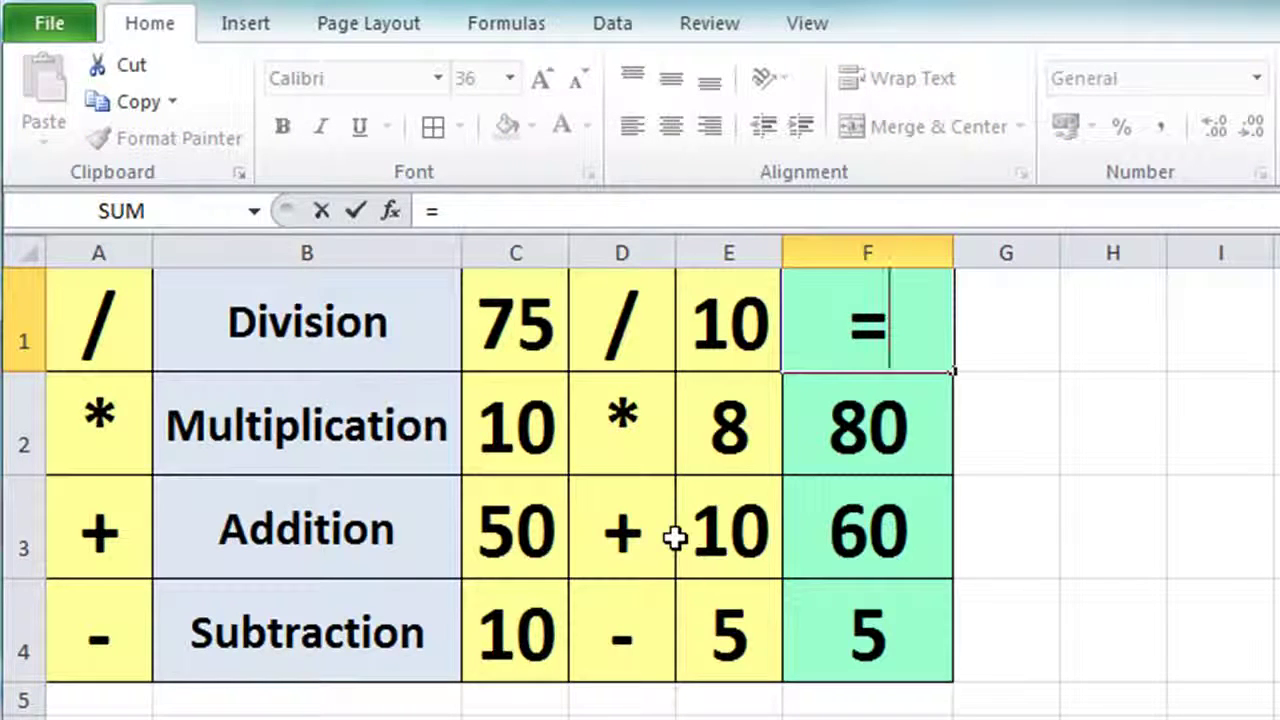
type("75")
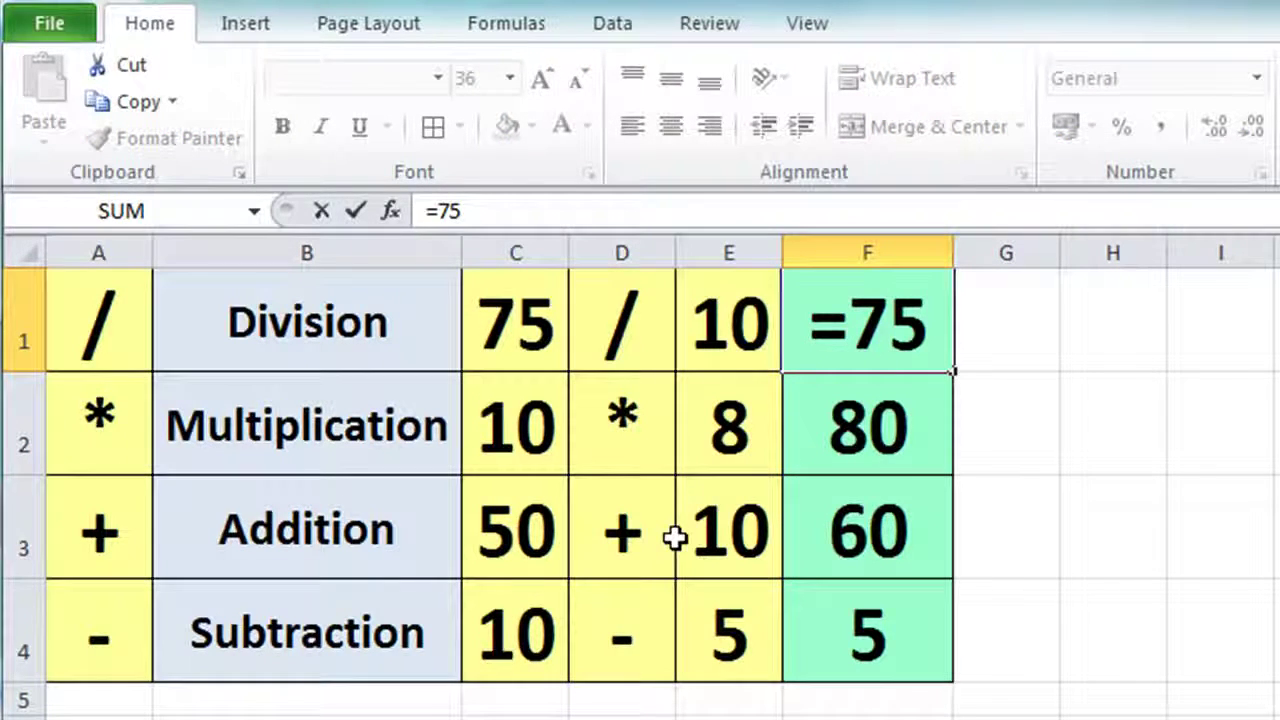
type("/10")
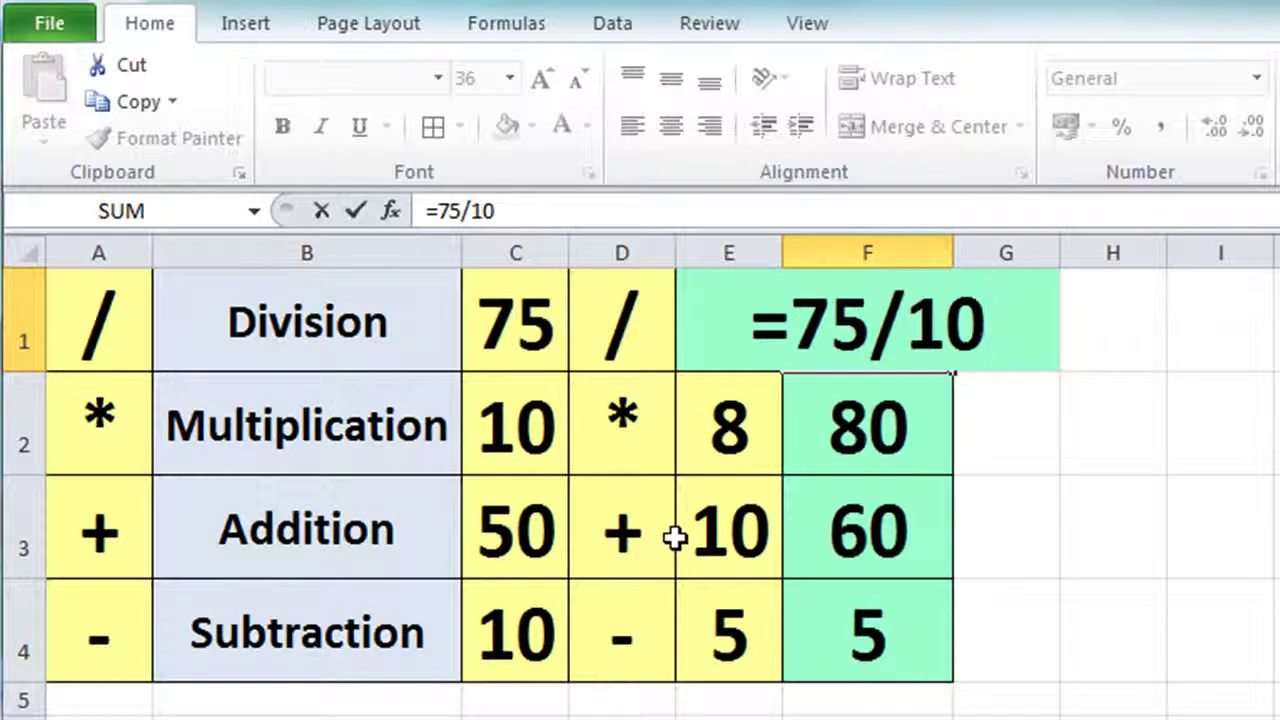
key("Return")
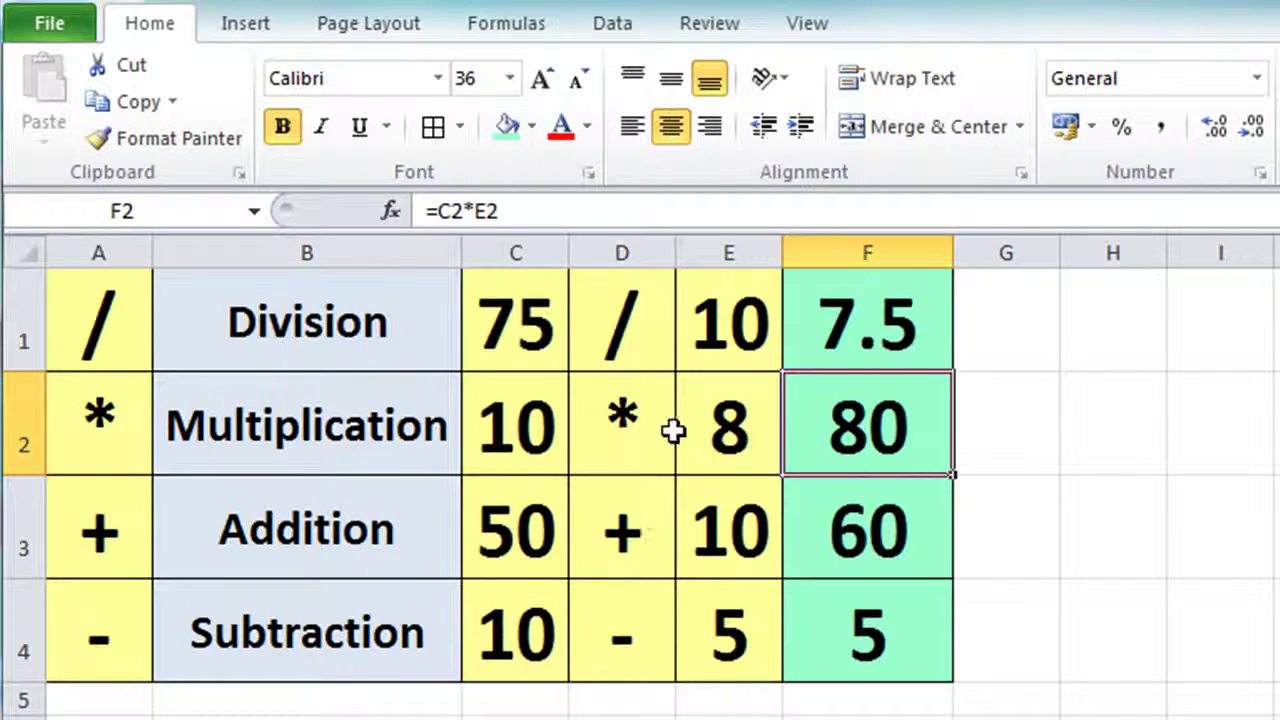
Change the first division value in C1 to 50.
left_click(516, 310)
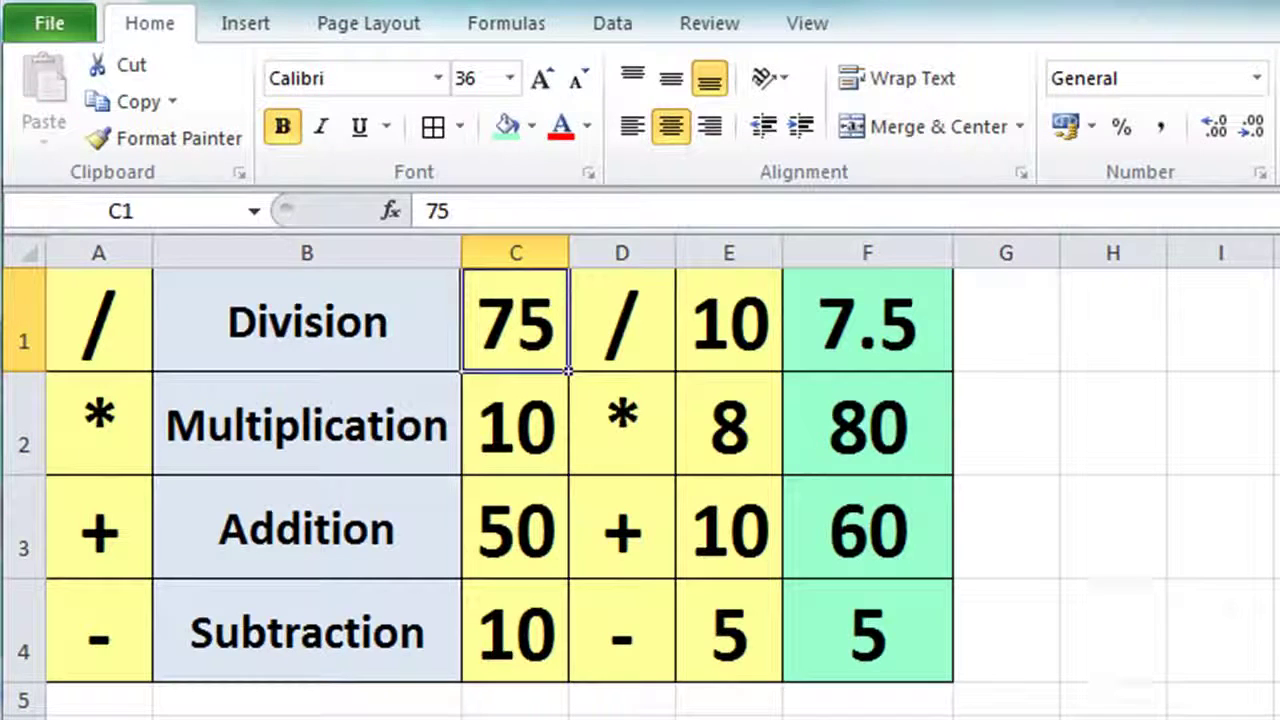
type("50")
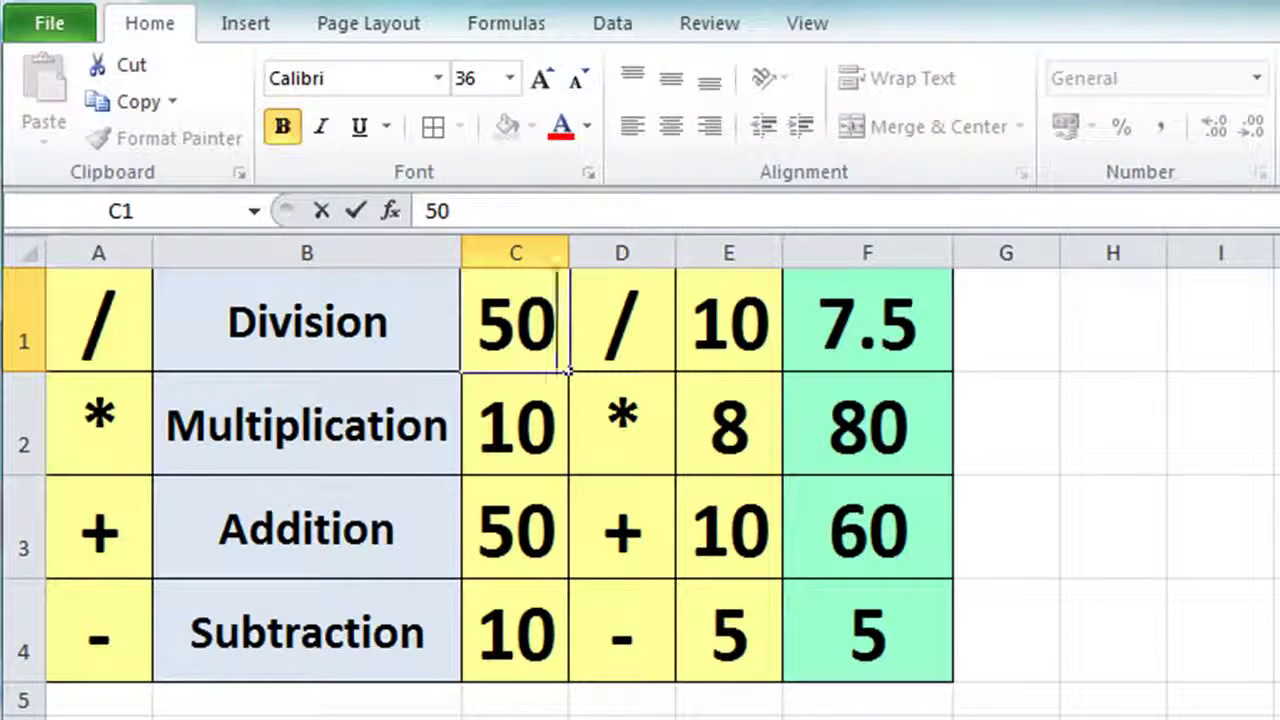
key("Return")
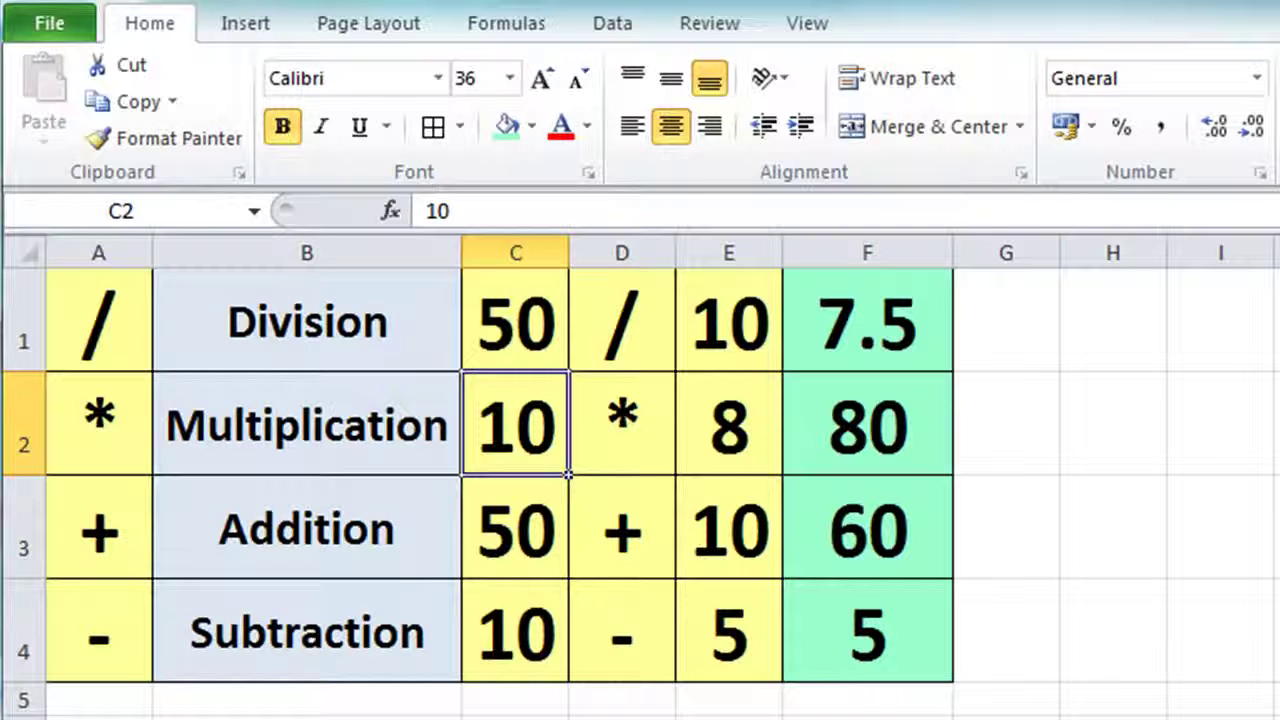
Clear F1 and enter the cell-reference formula =C1/E1 for the Division row.
left_click(846, 338)
key("Delete")
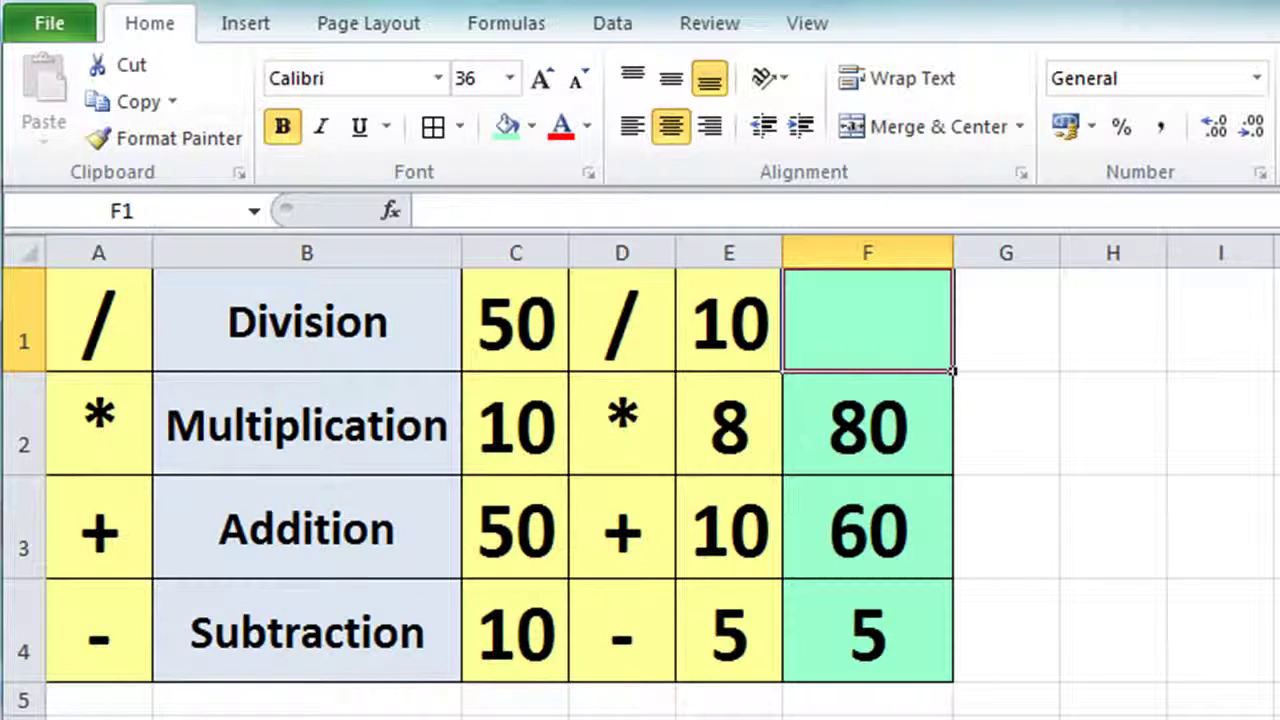
type("=")
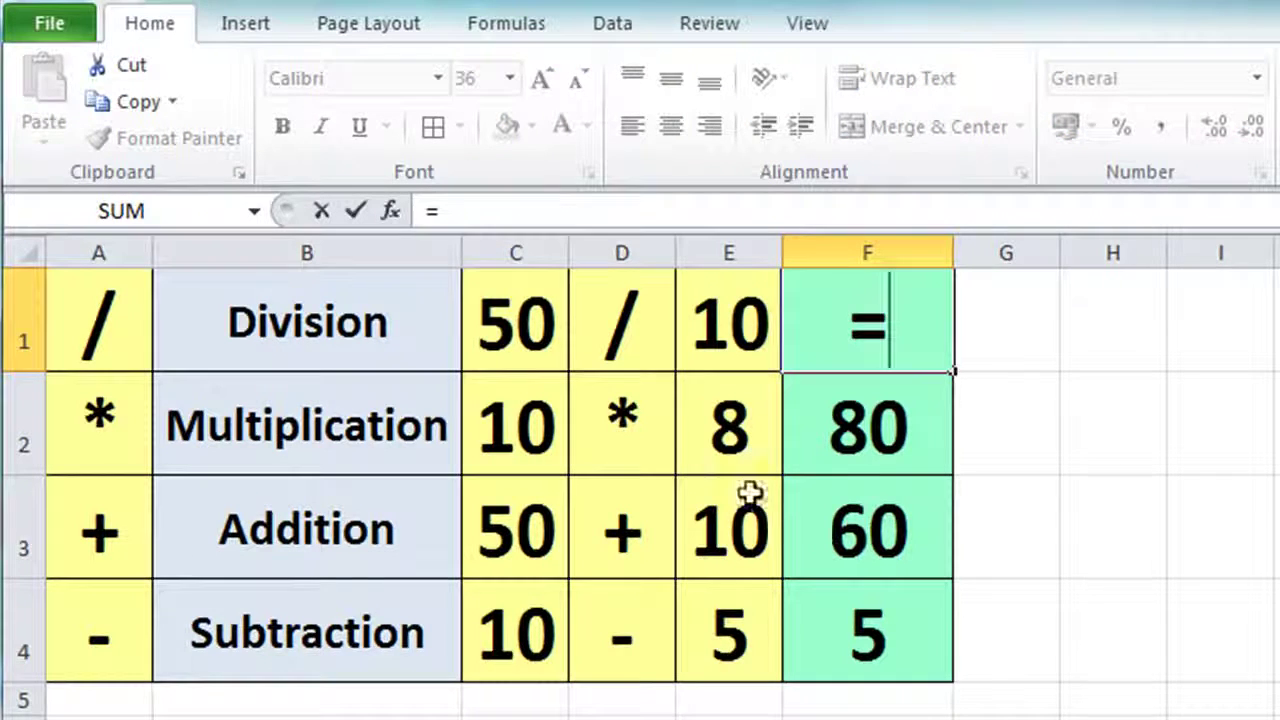
left_click(502, 289)
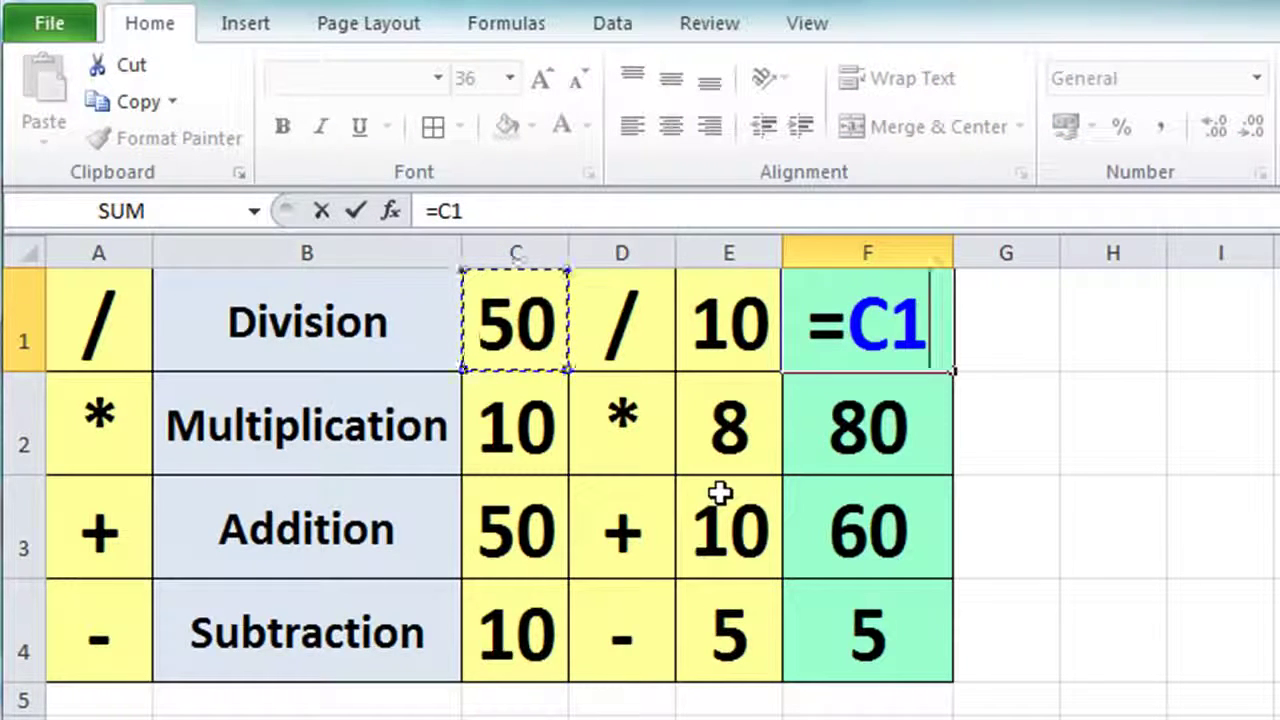
type("/")
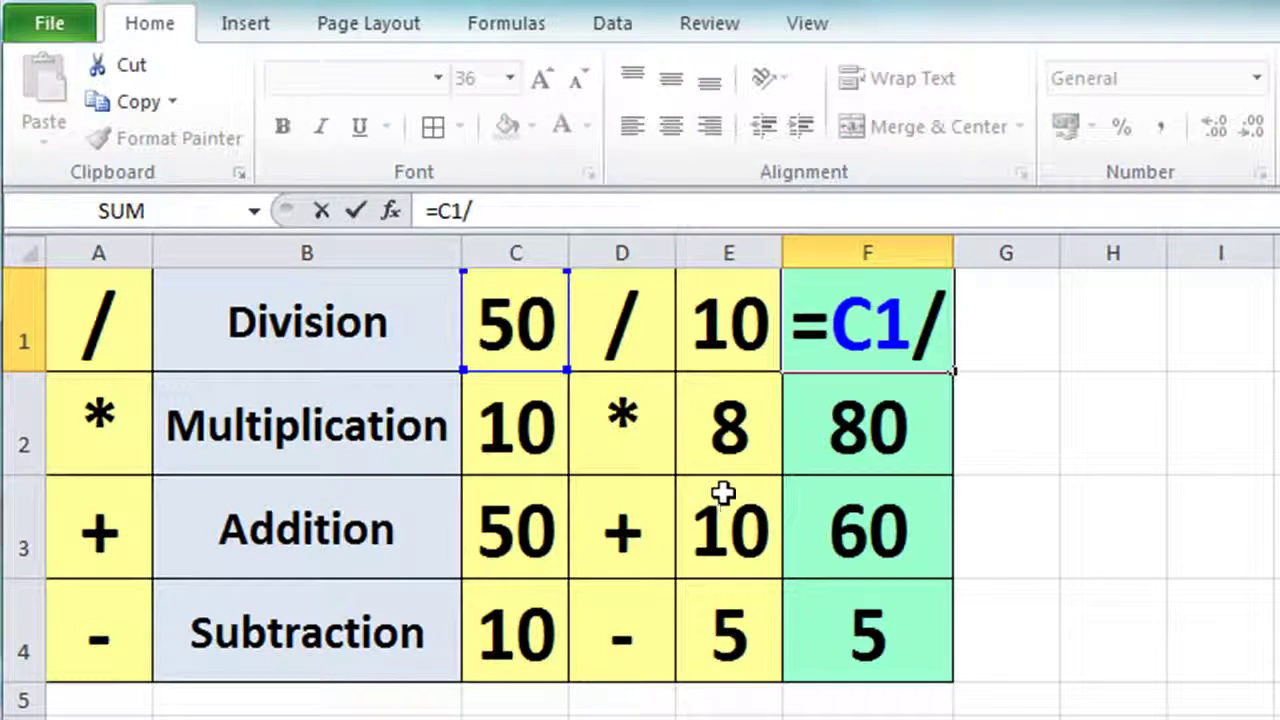
left_click(692, 302)
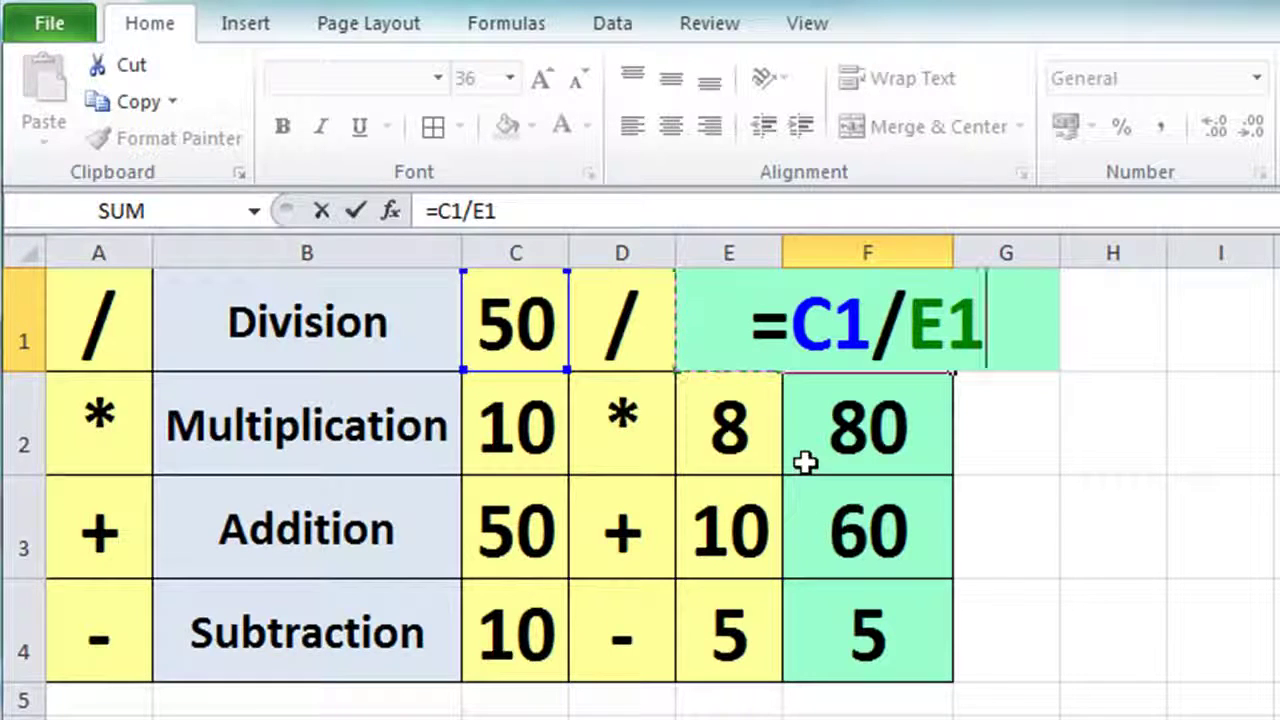
key("Return")
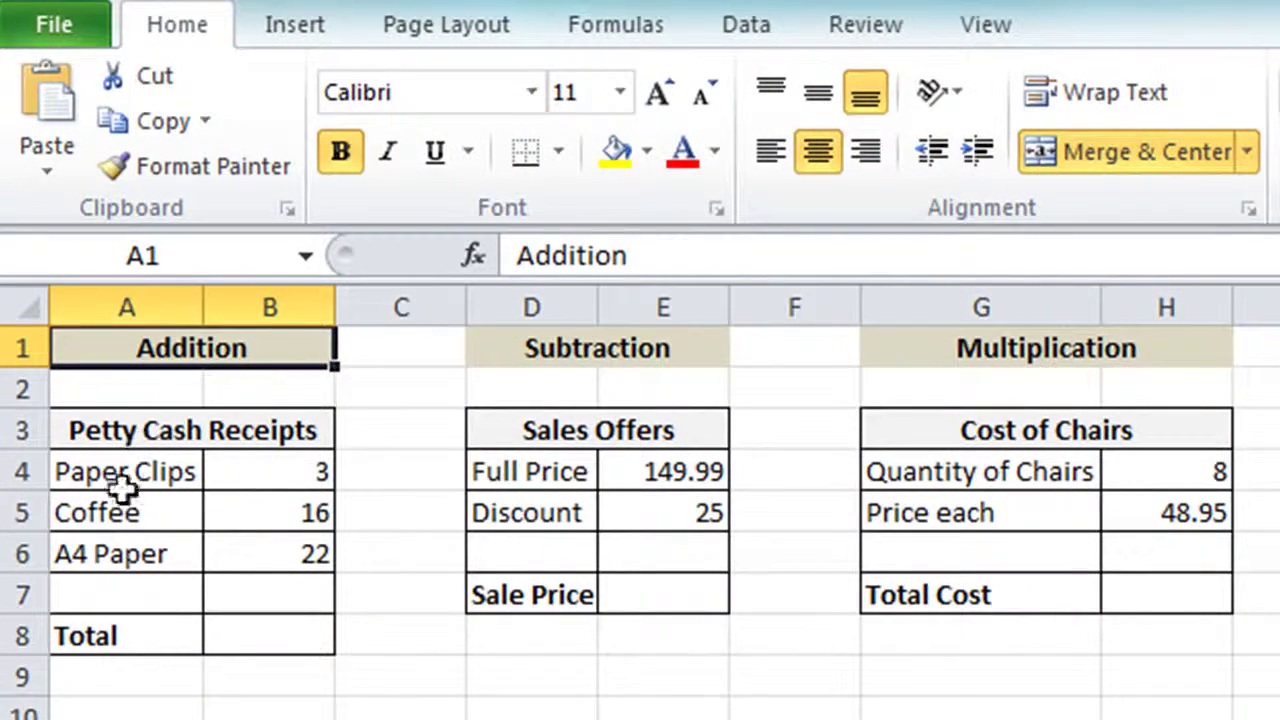
Enter the formula =B4+B5+B6 in B8 to total the Petty Cash Receipts.
left_click(268, 625)
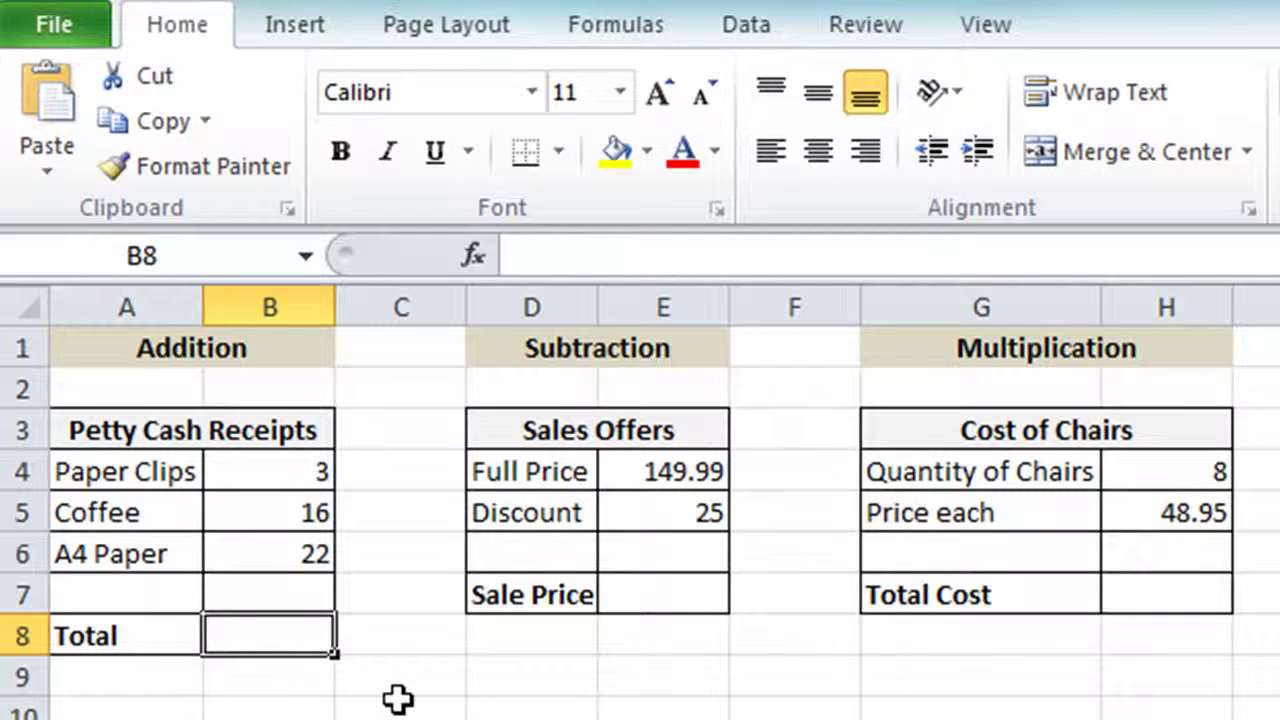
type("=")
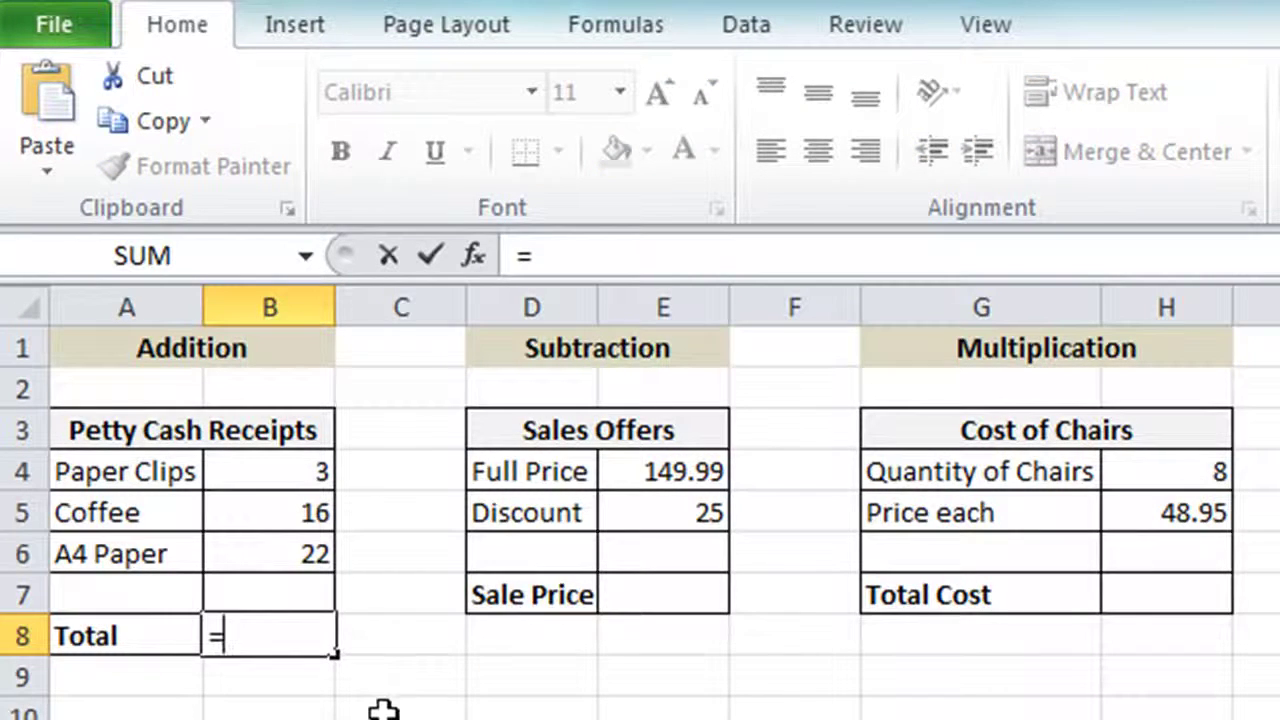
left_click(258, 456)
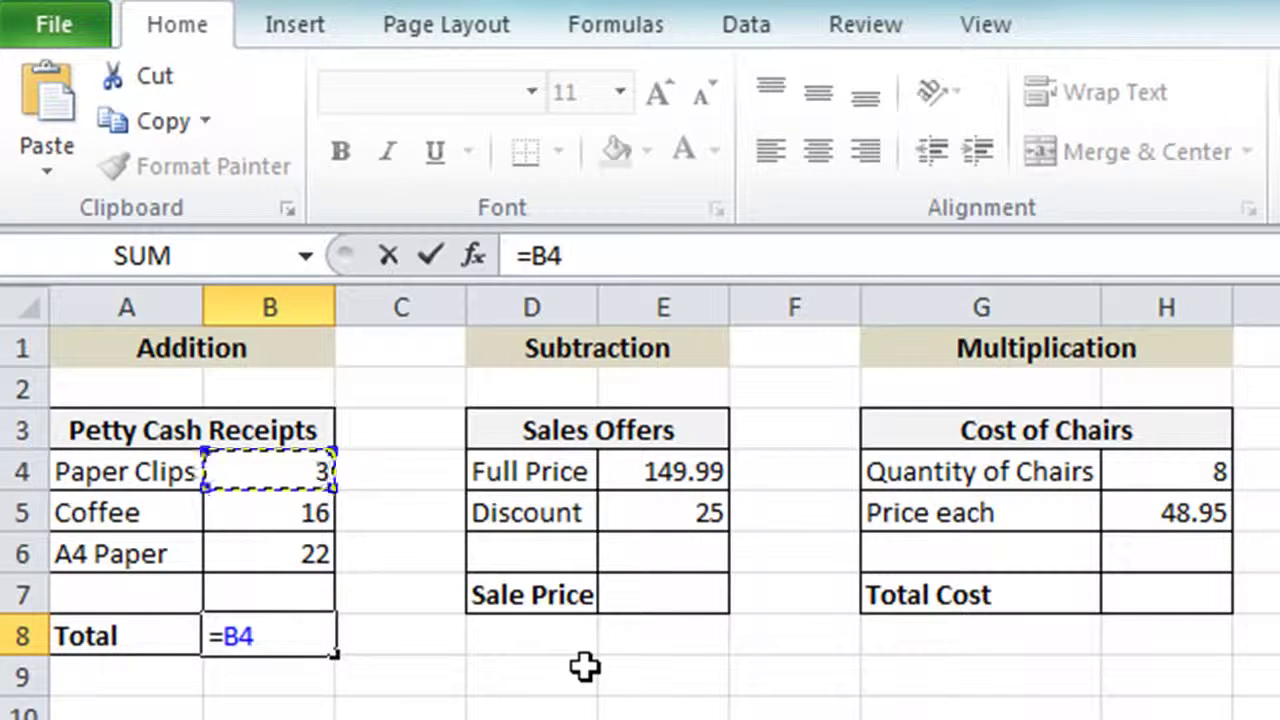
type("+")
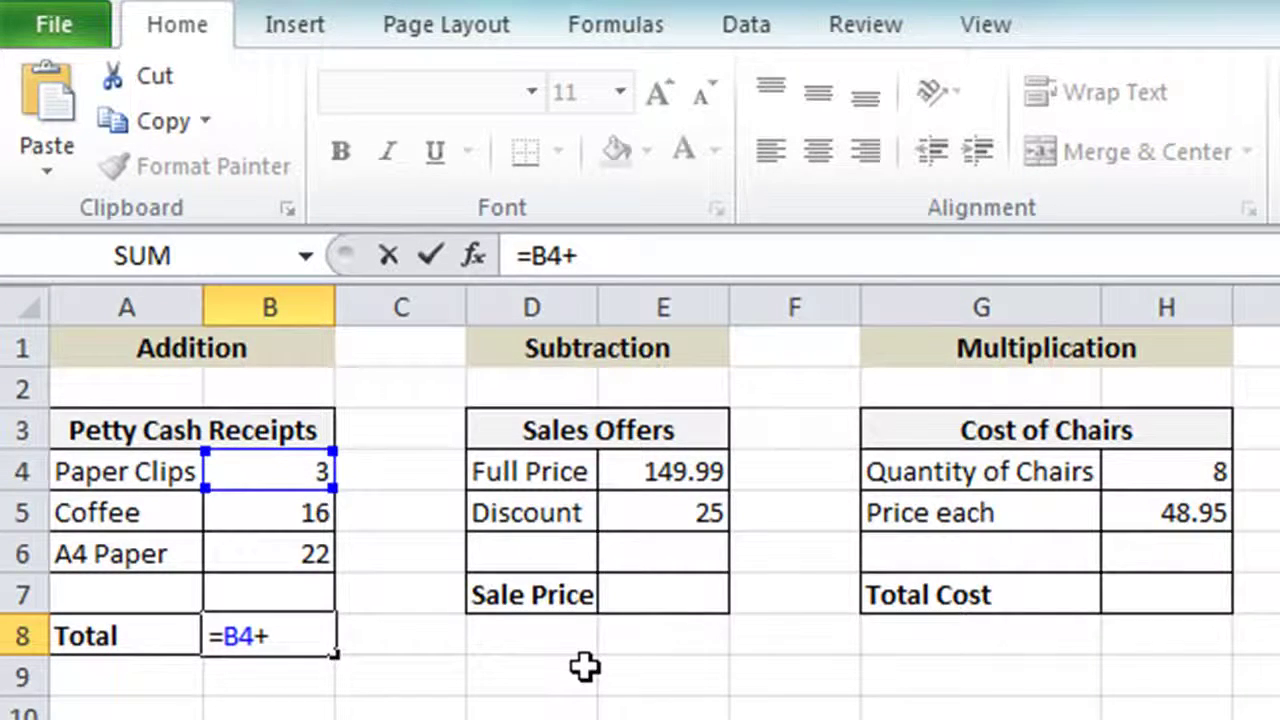
left_click(309, 514)
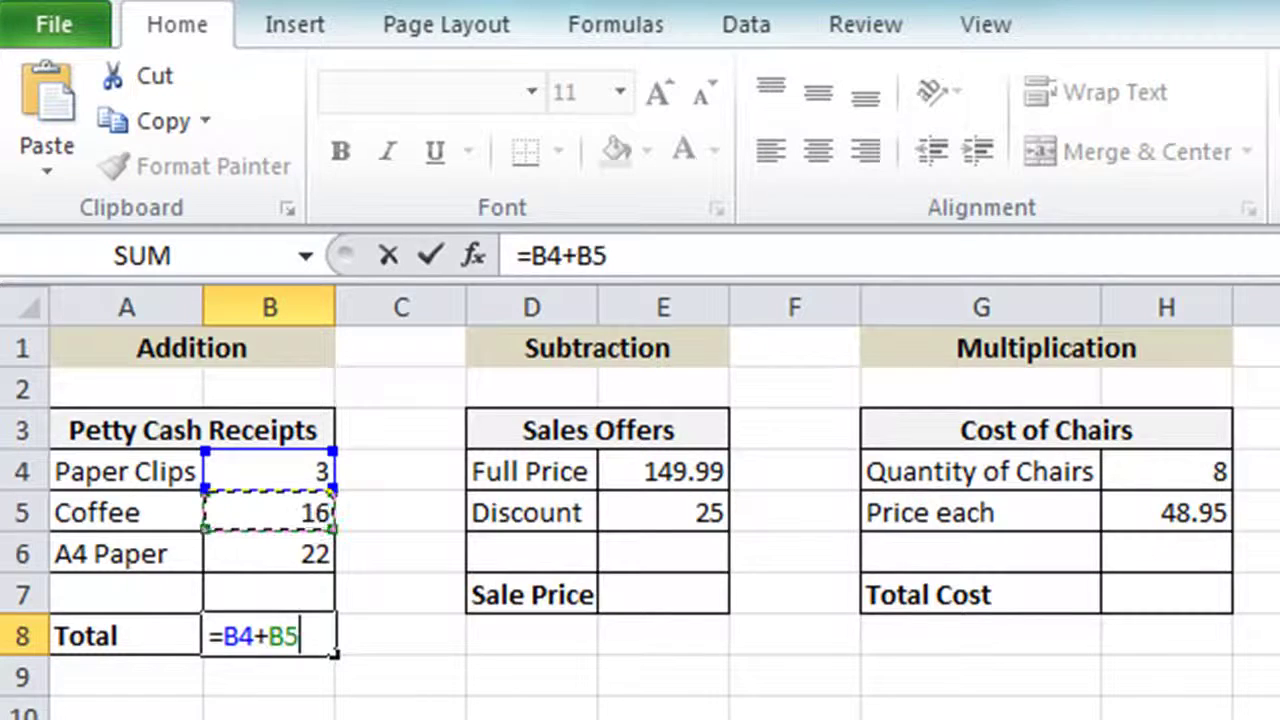
type("+")
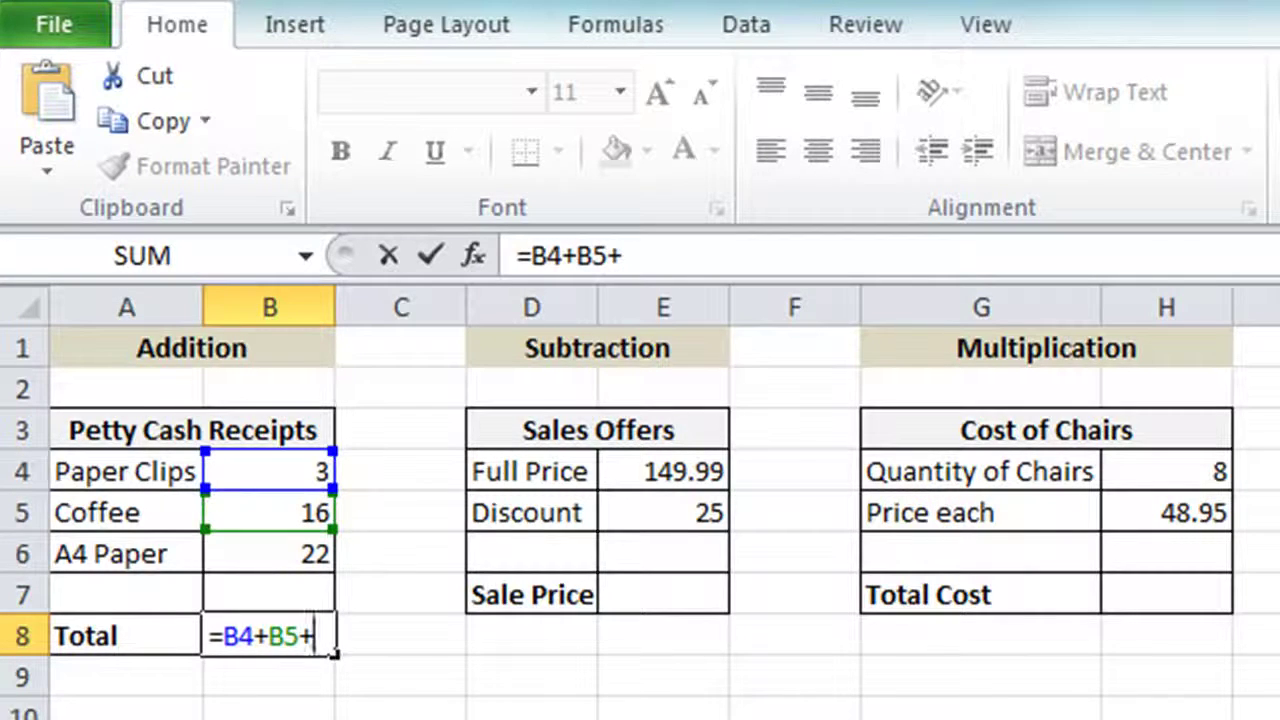
left_click(305, 554)
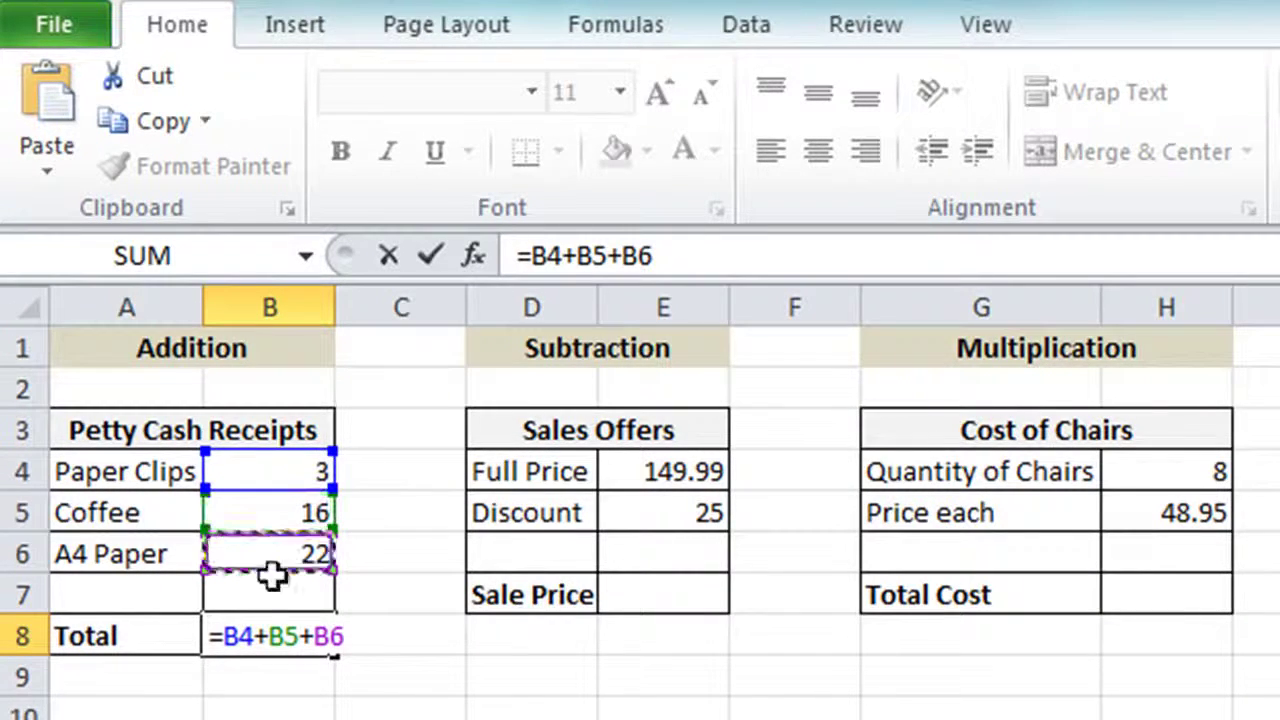
left_click(429, 254)
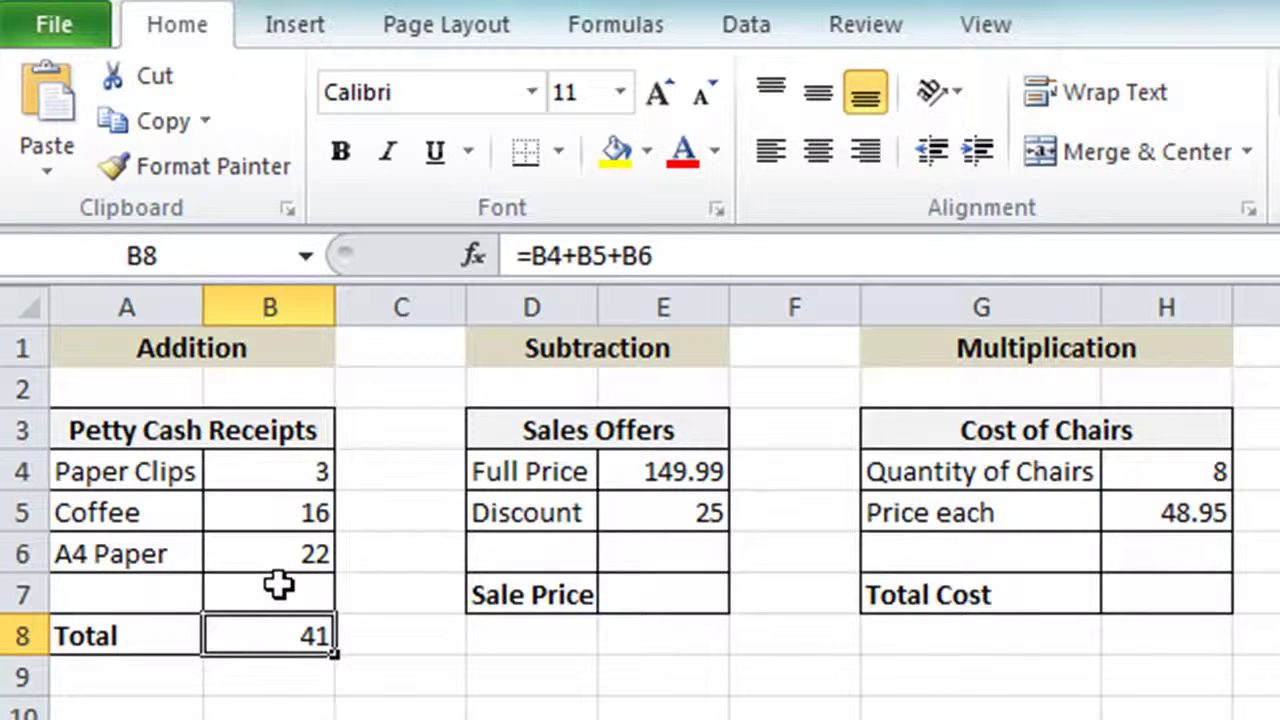
Change the Paper Clips amount in B4 to 6.
left_click(274, 468)
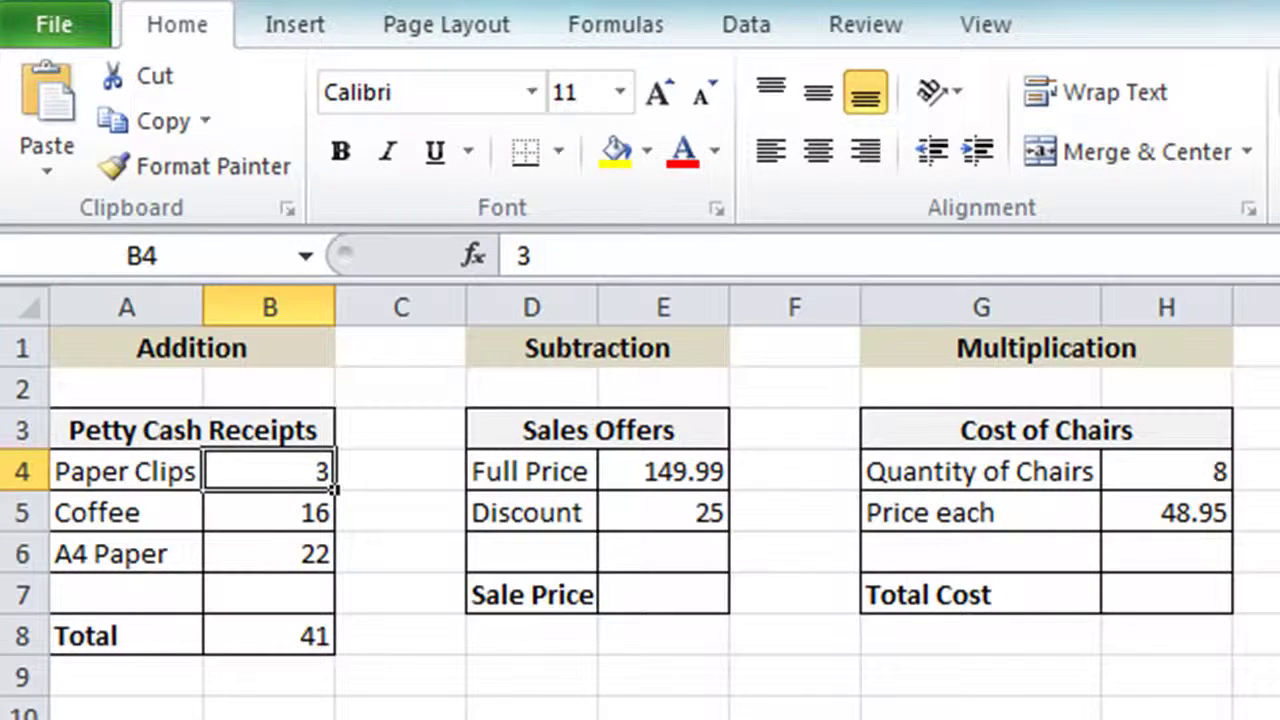
type("6")
key("Return")
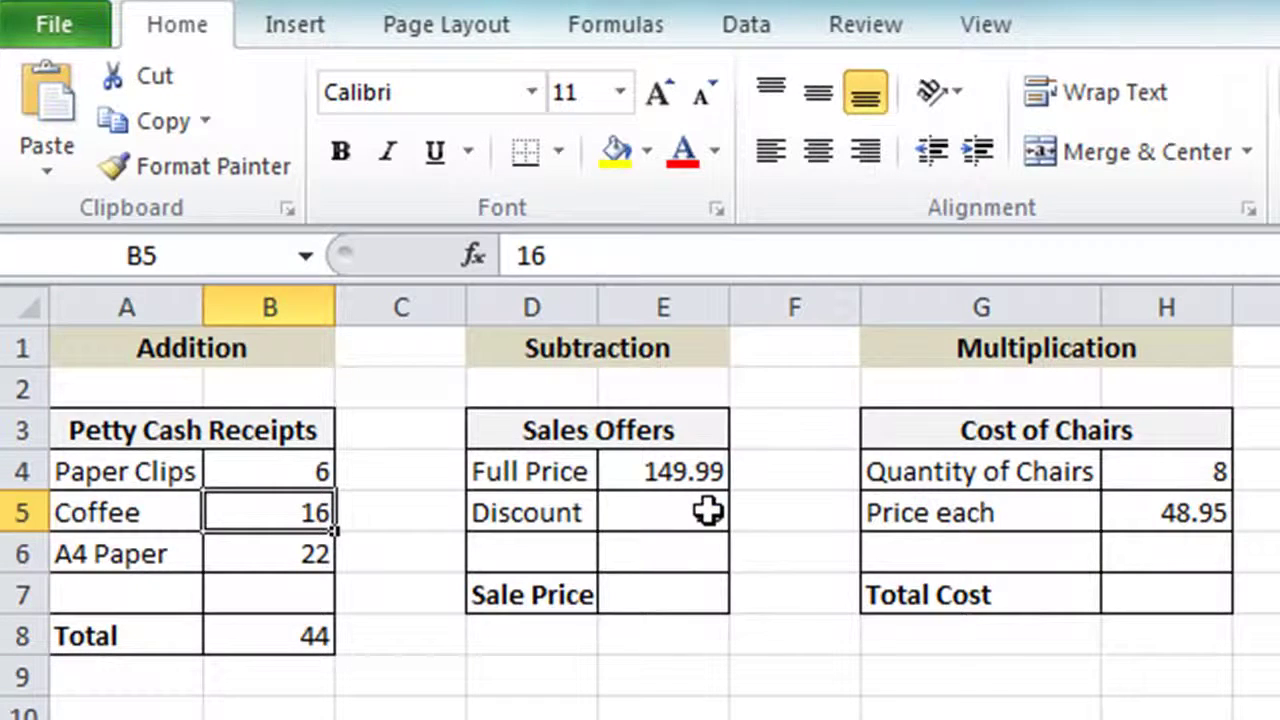
Enter the formula =E4-E5 in E7 to subtract the Discount from the Full Price.
left_click(623, 591)
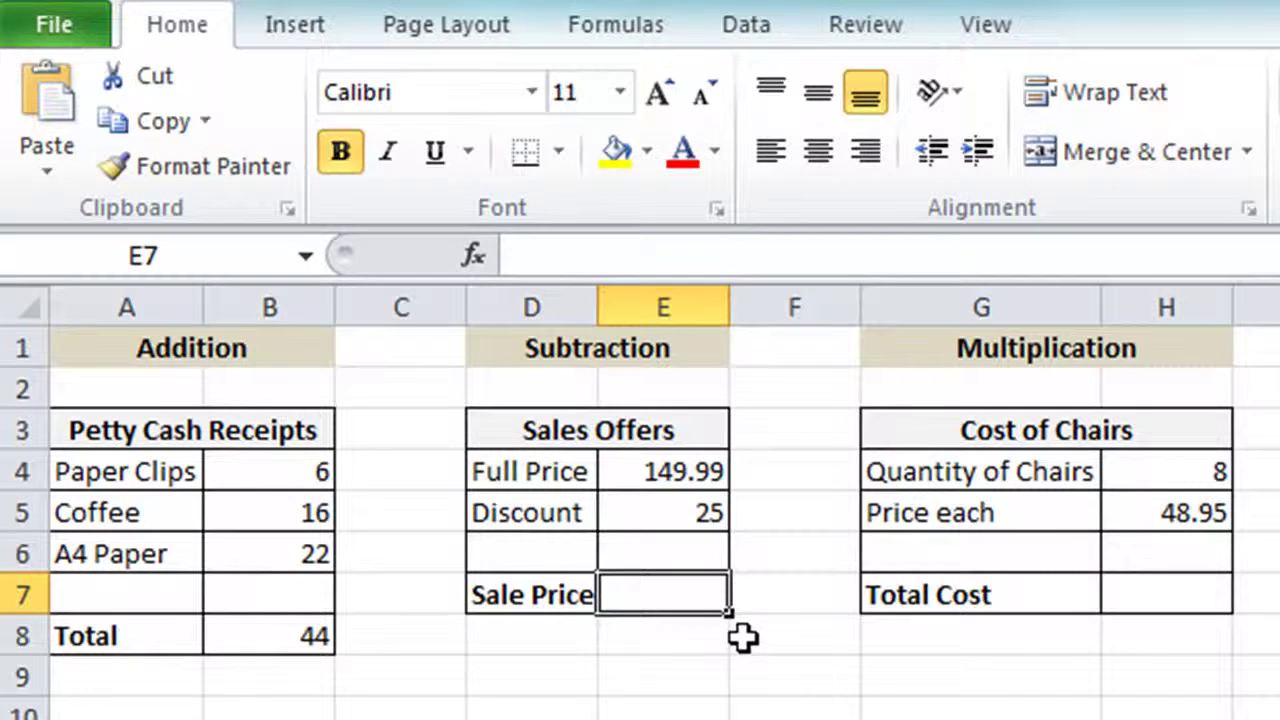
type("=")
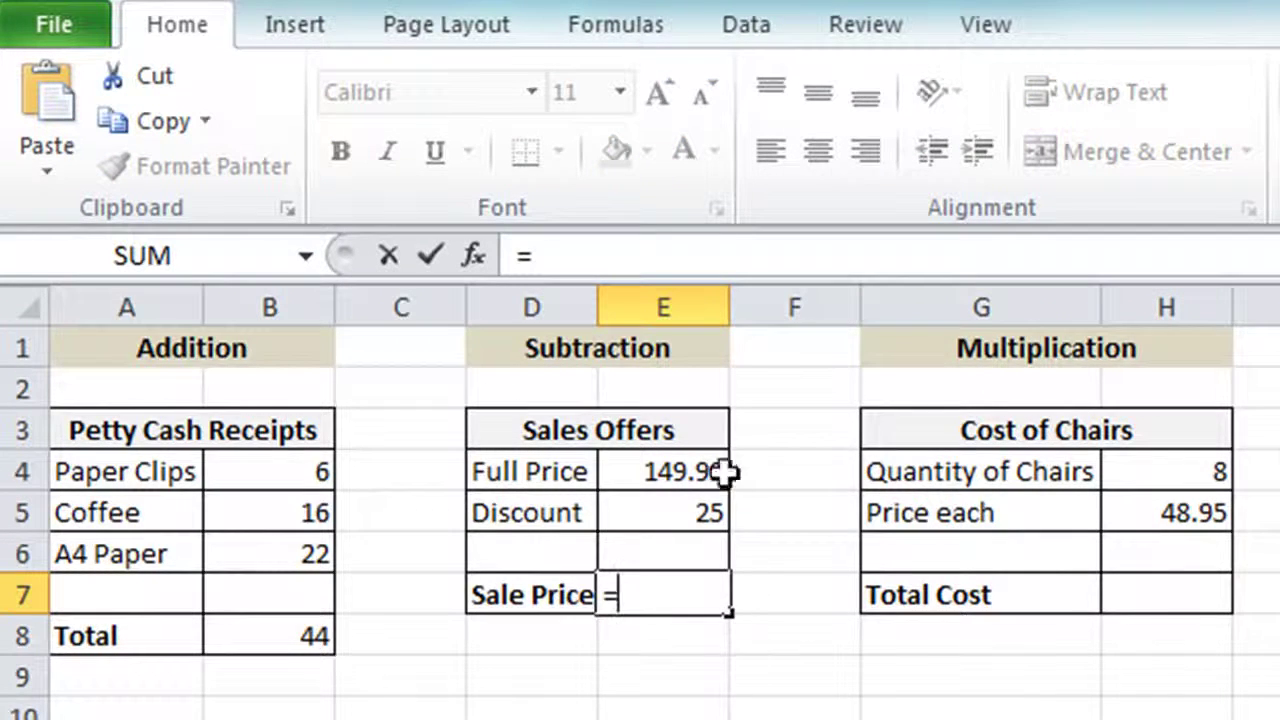
left_click(636, 465)
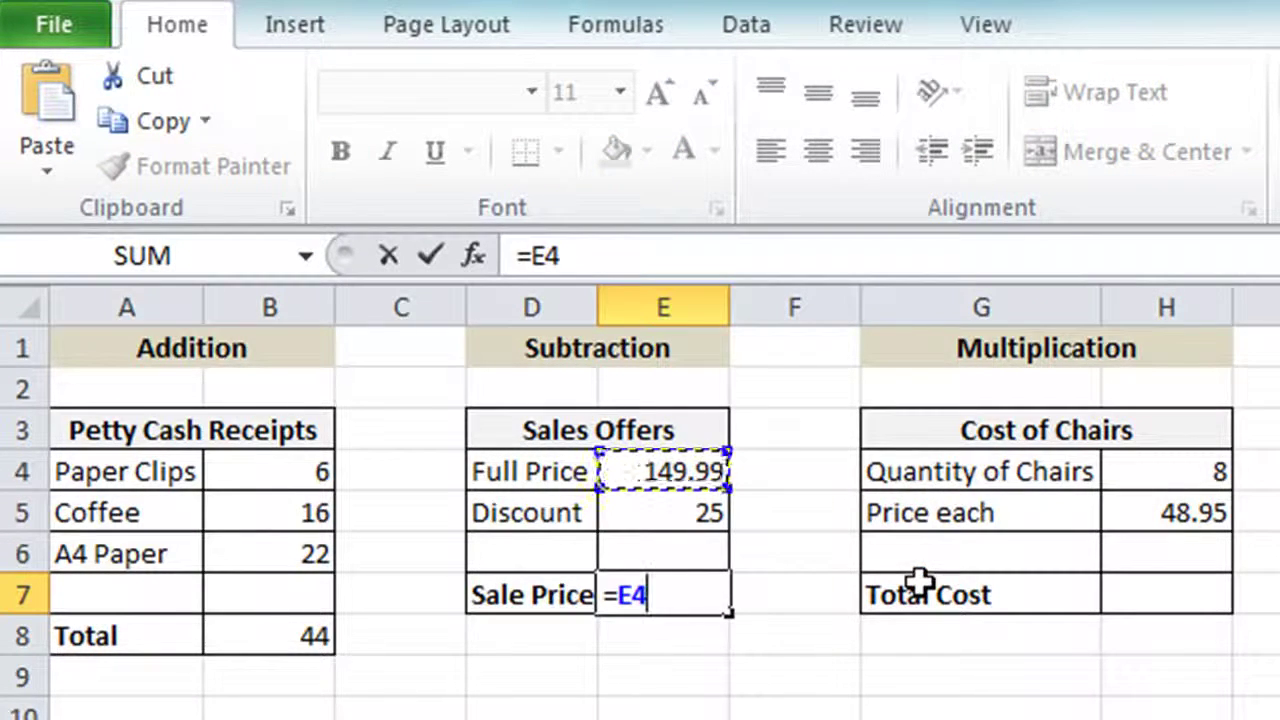
type("-")
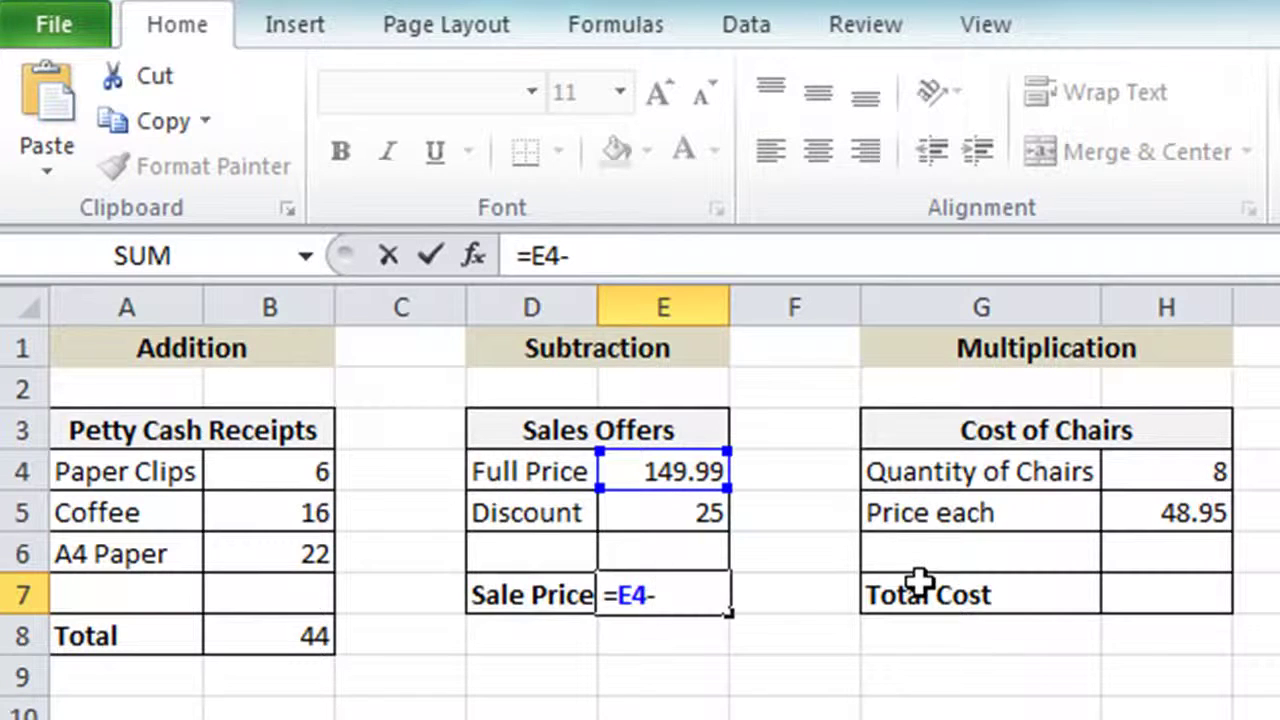
left_click(710, 513)
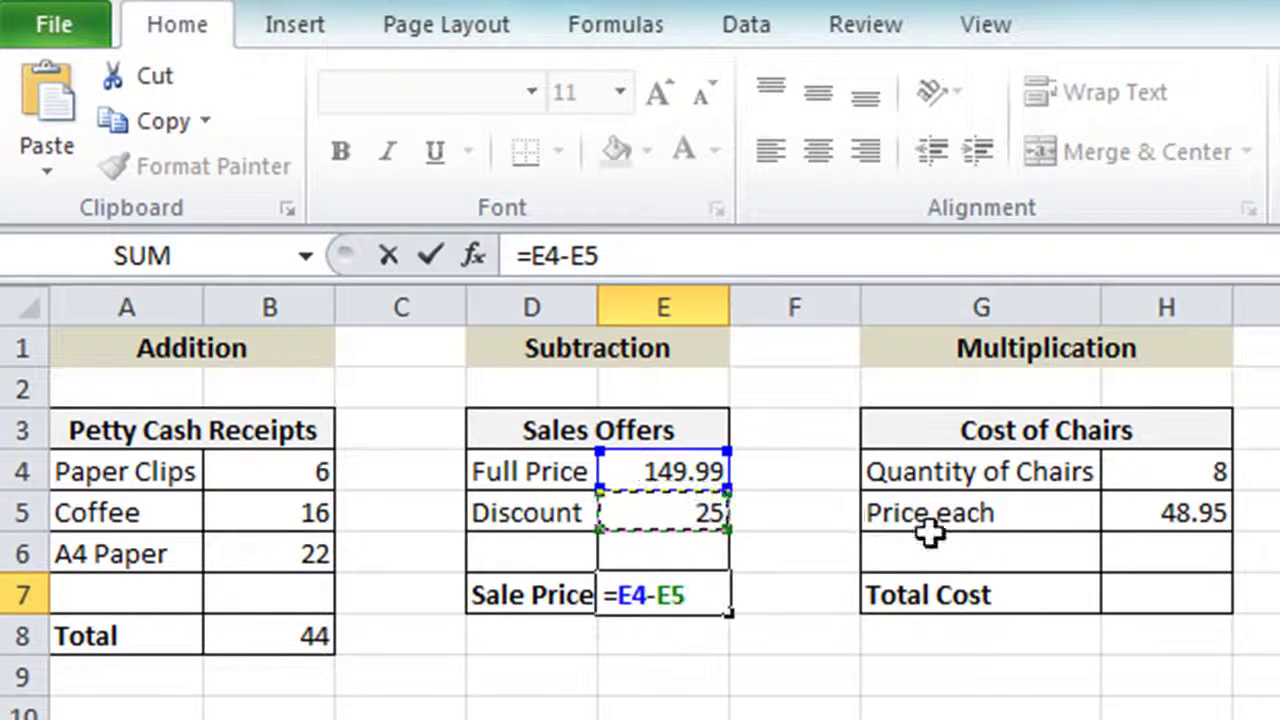
key("Return")
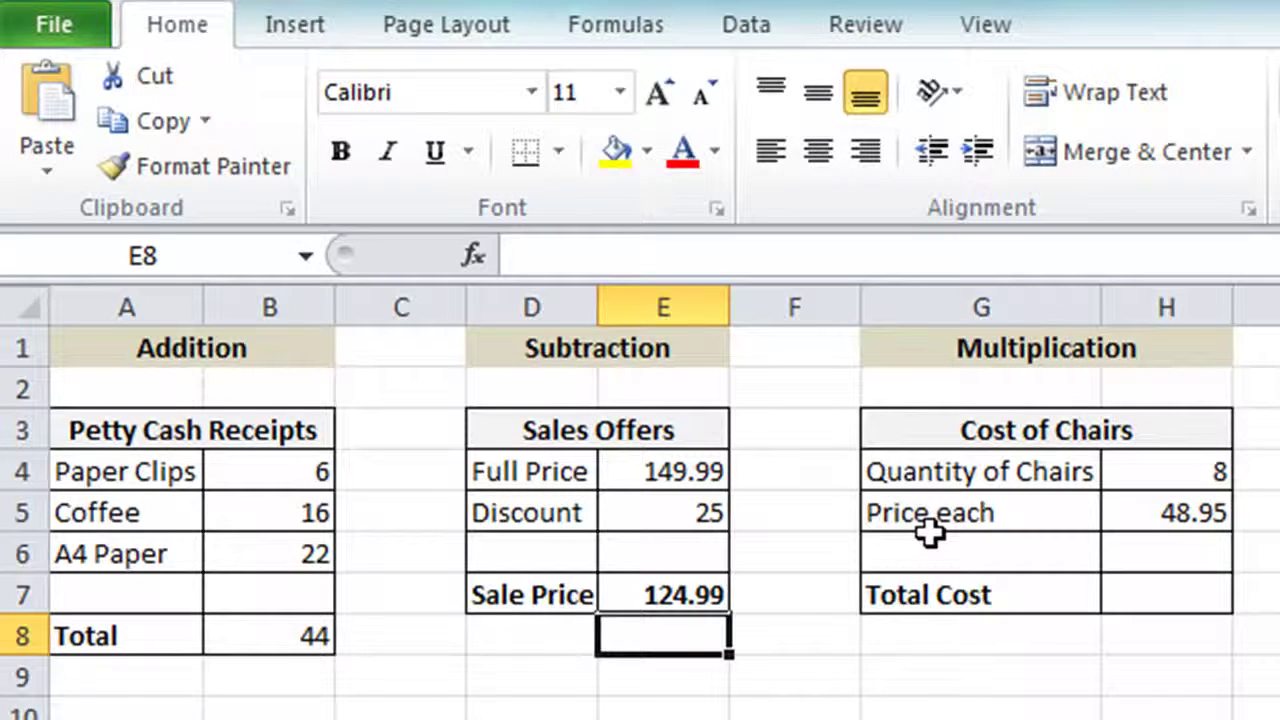
key("Up")
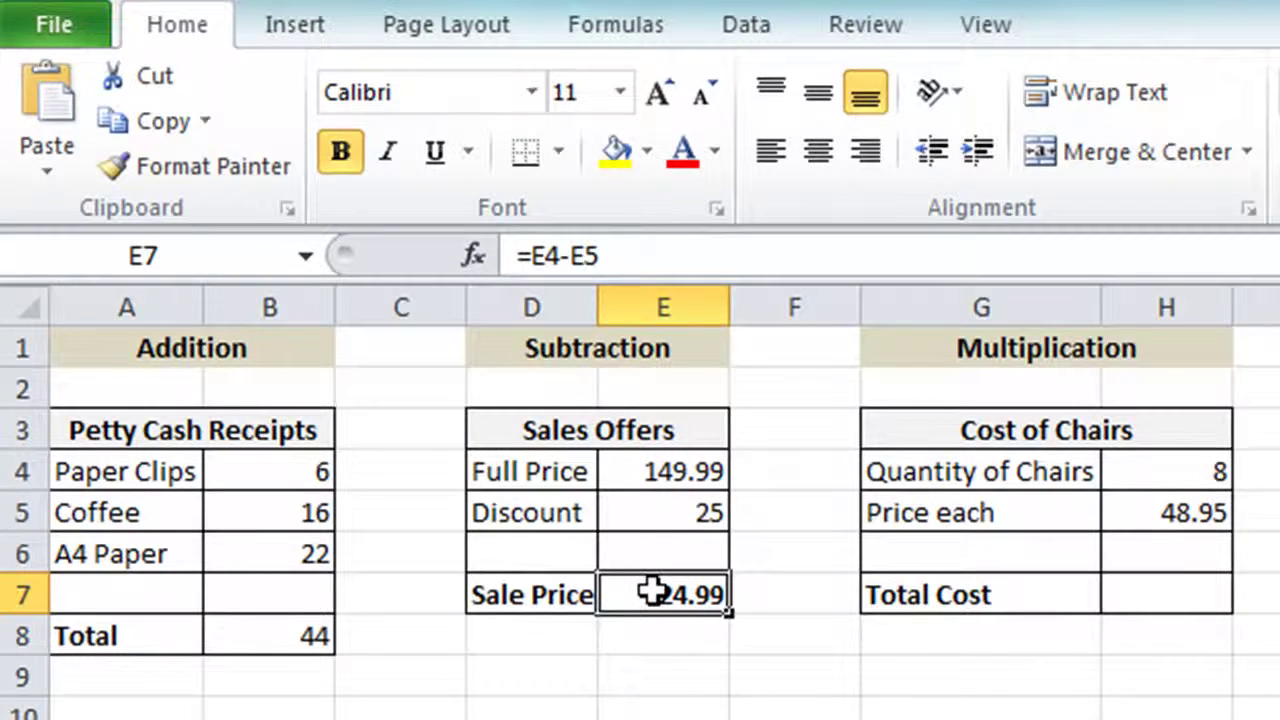
Enter the formula =H4*H5 in H7 to multiply the Quantity of Chairs by the Price each.
left_click(1151, 603)
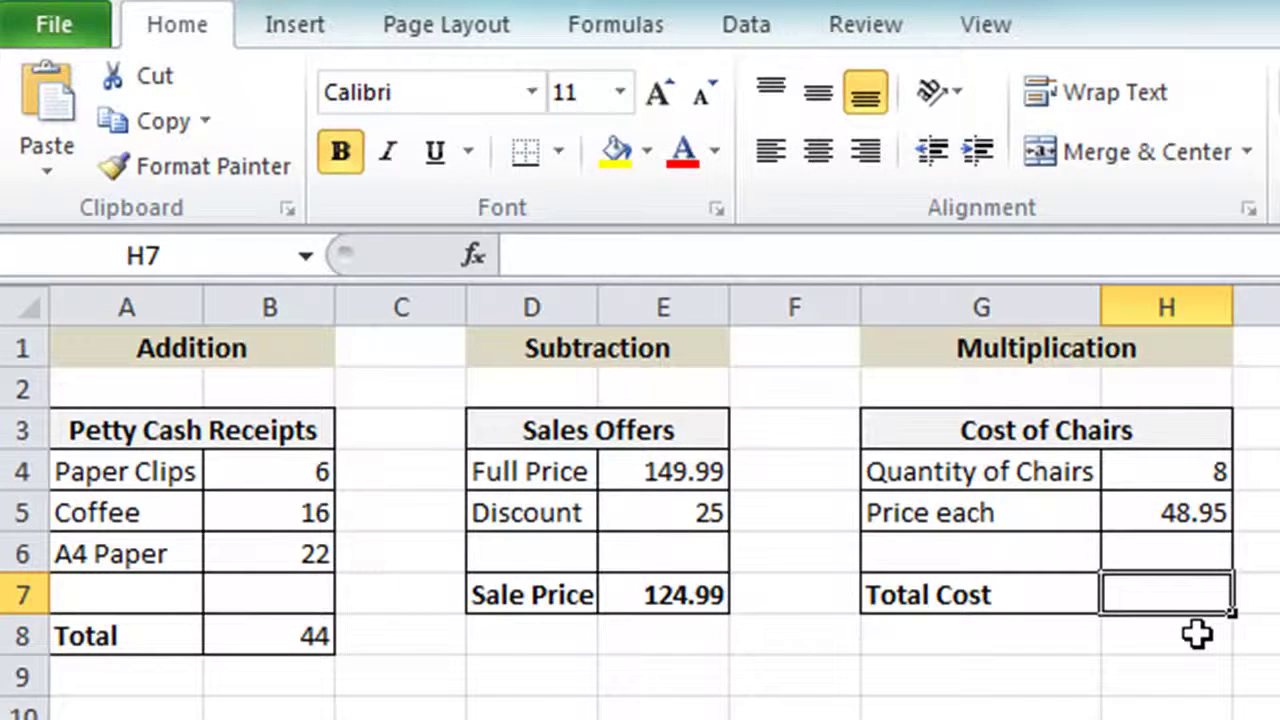
type("=")
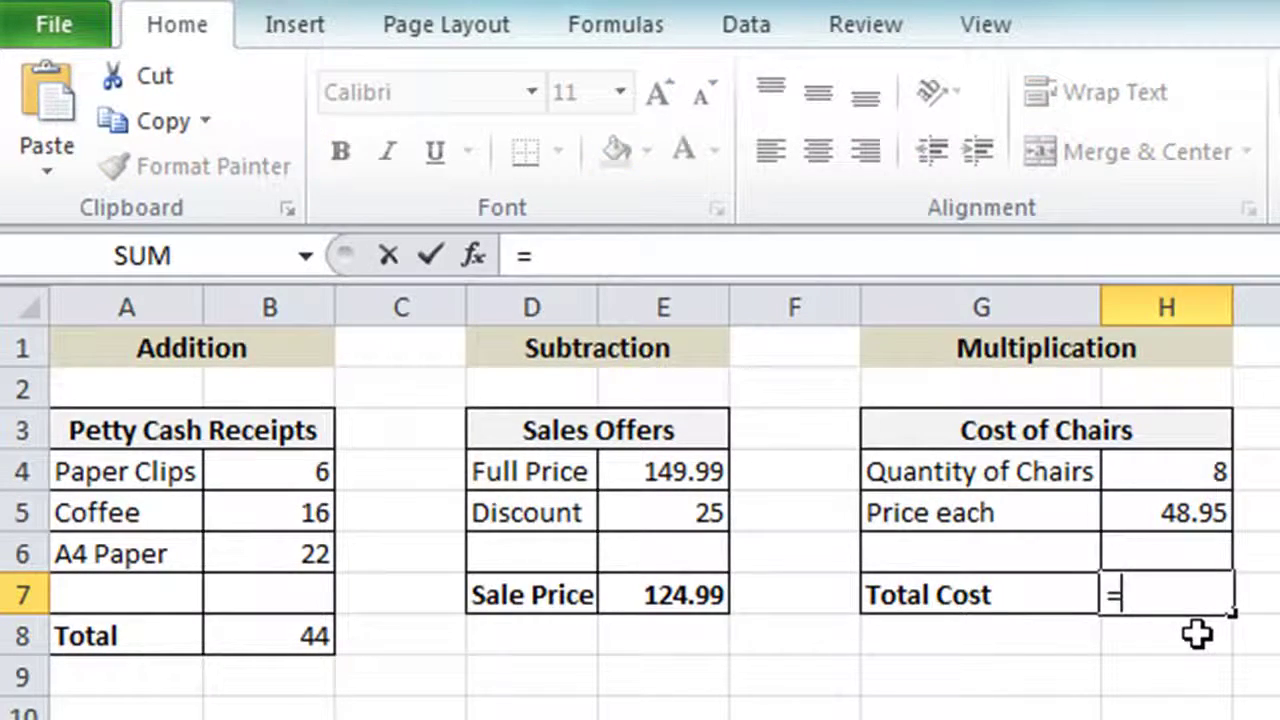
left_click(1177, 470)
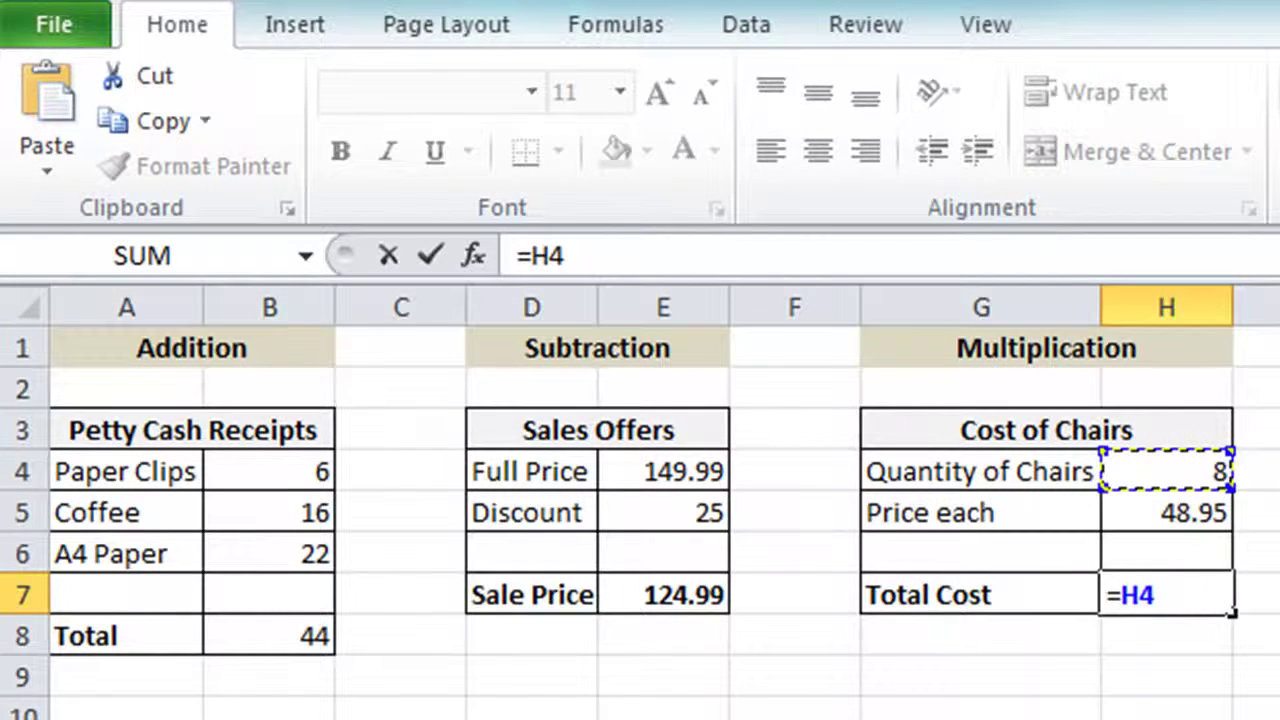
type("*")
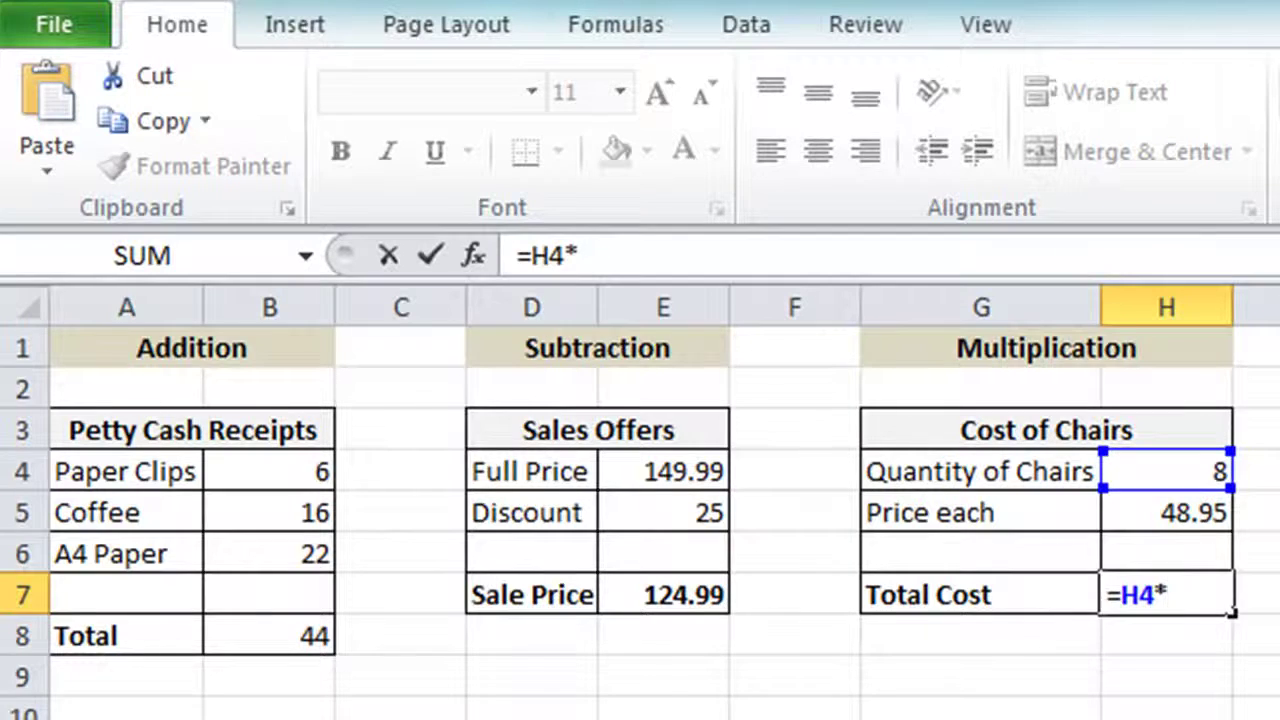
left_click(1193, 518)
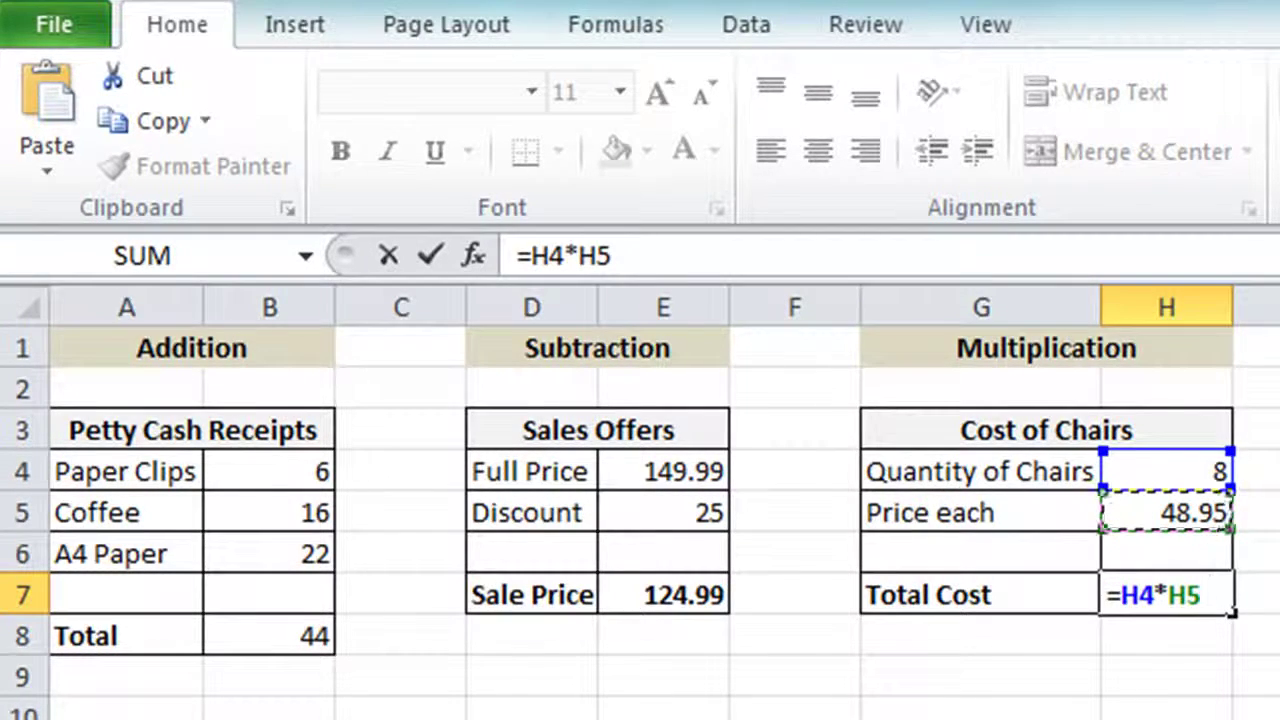
key("Return")
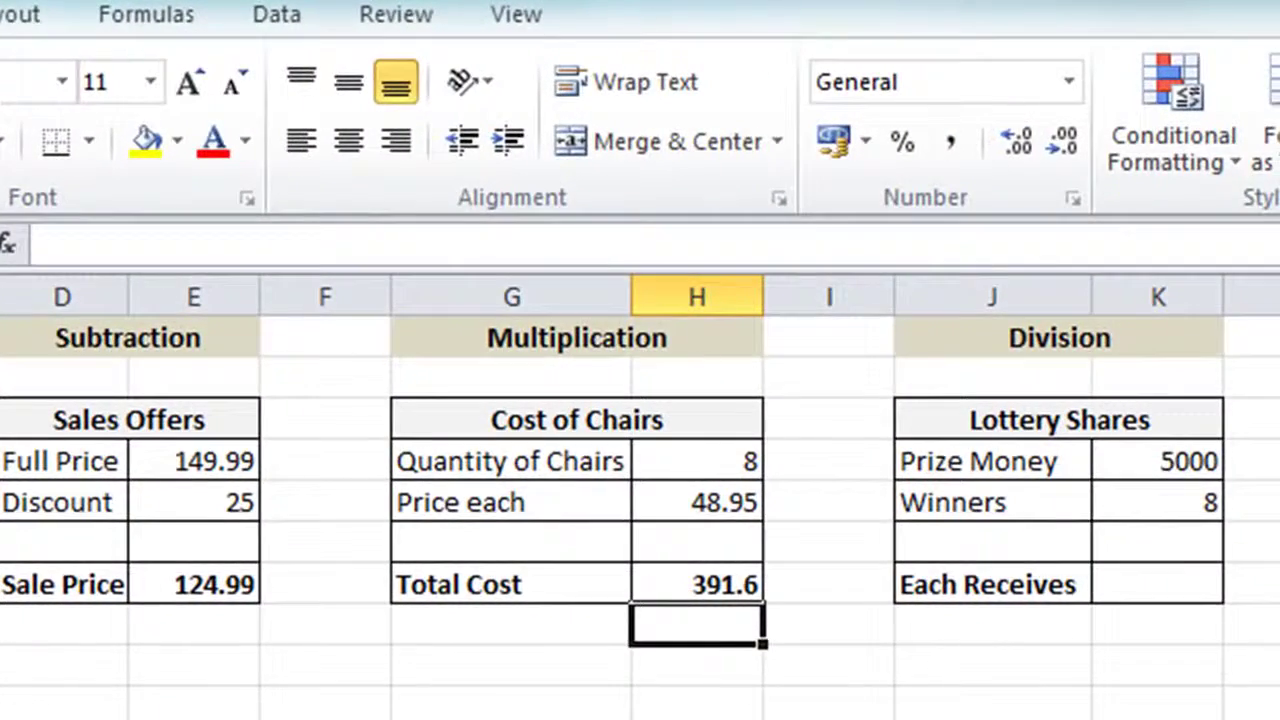
Enter the formula =K4/K5 in K7 to divide the Prize Money by the number of Winners.
left_click(1110, 598)
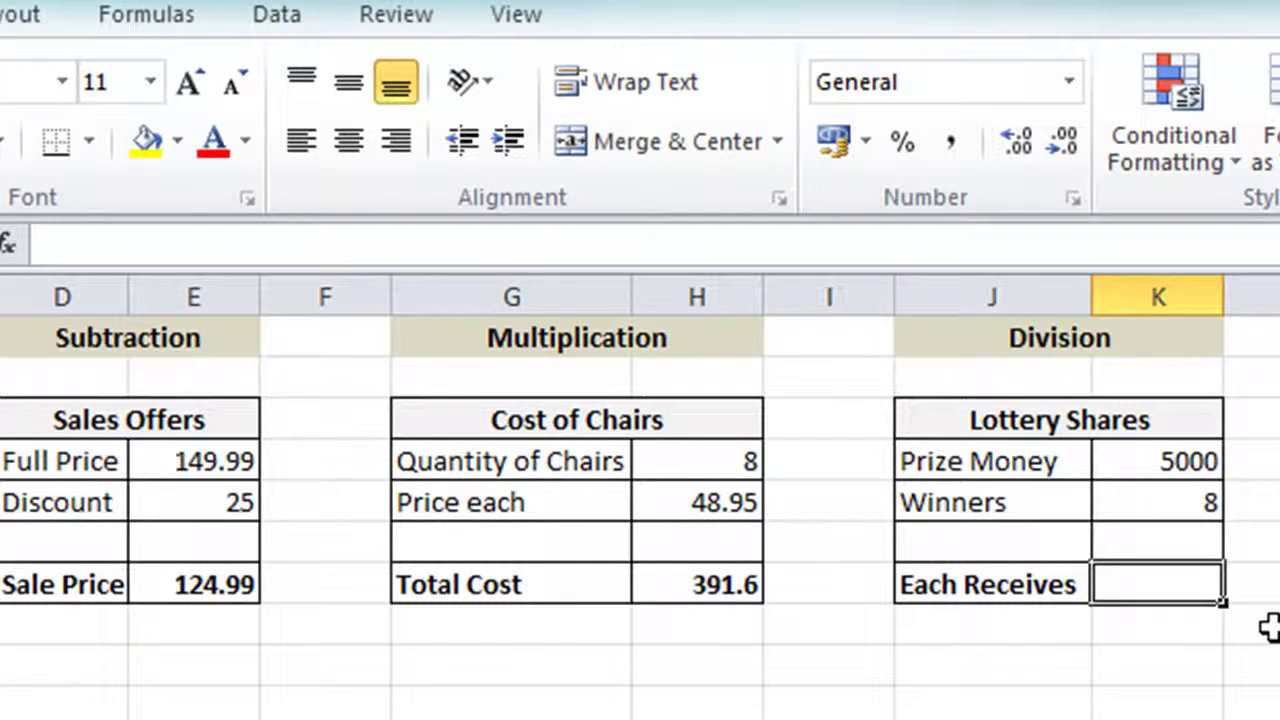
type("=")
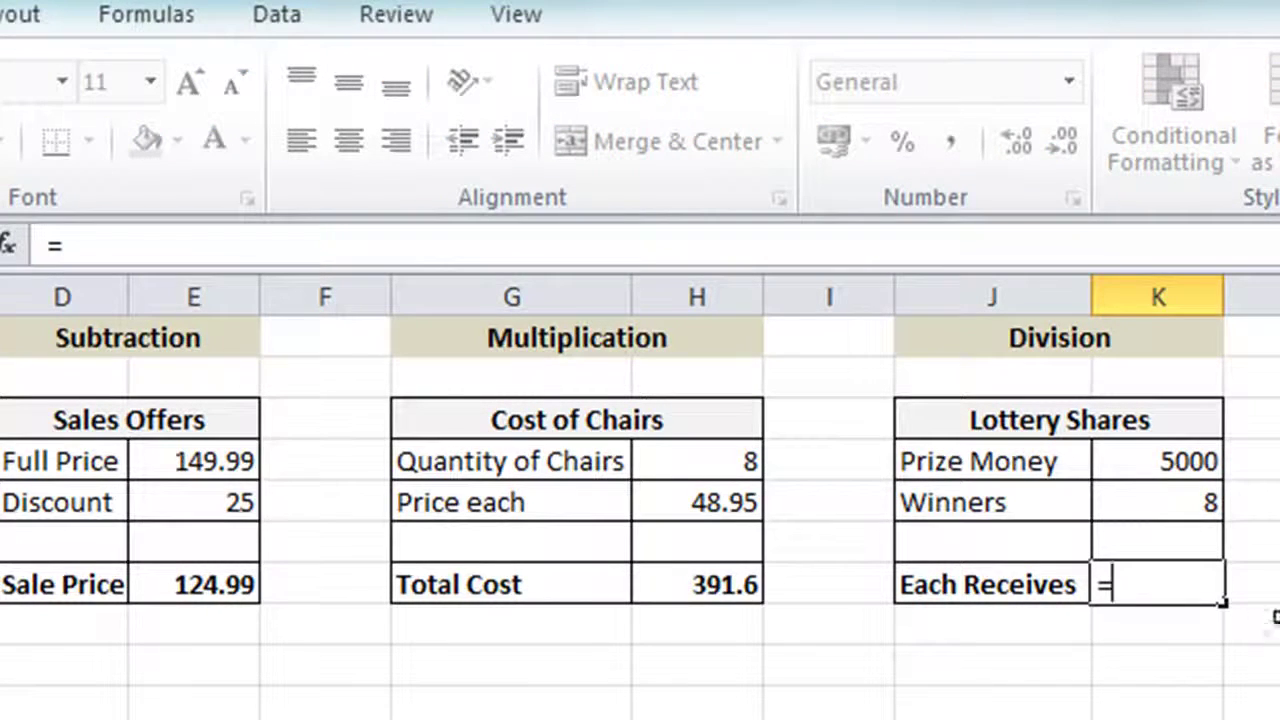
left_click(1143, 452)
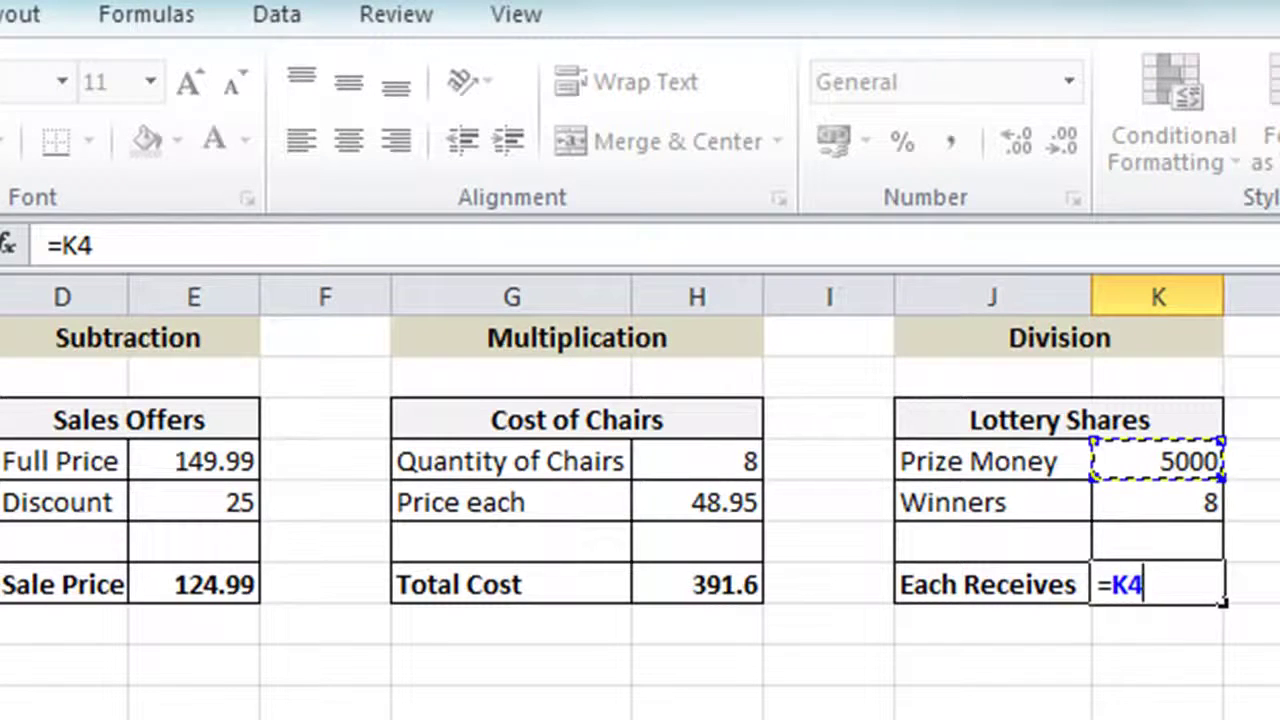
type("/")
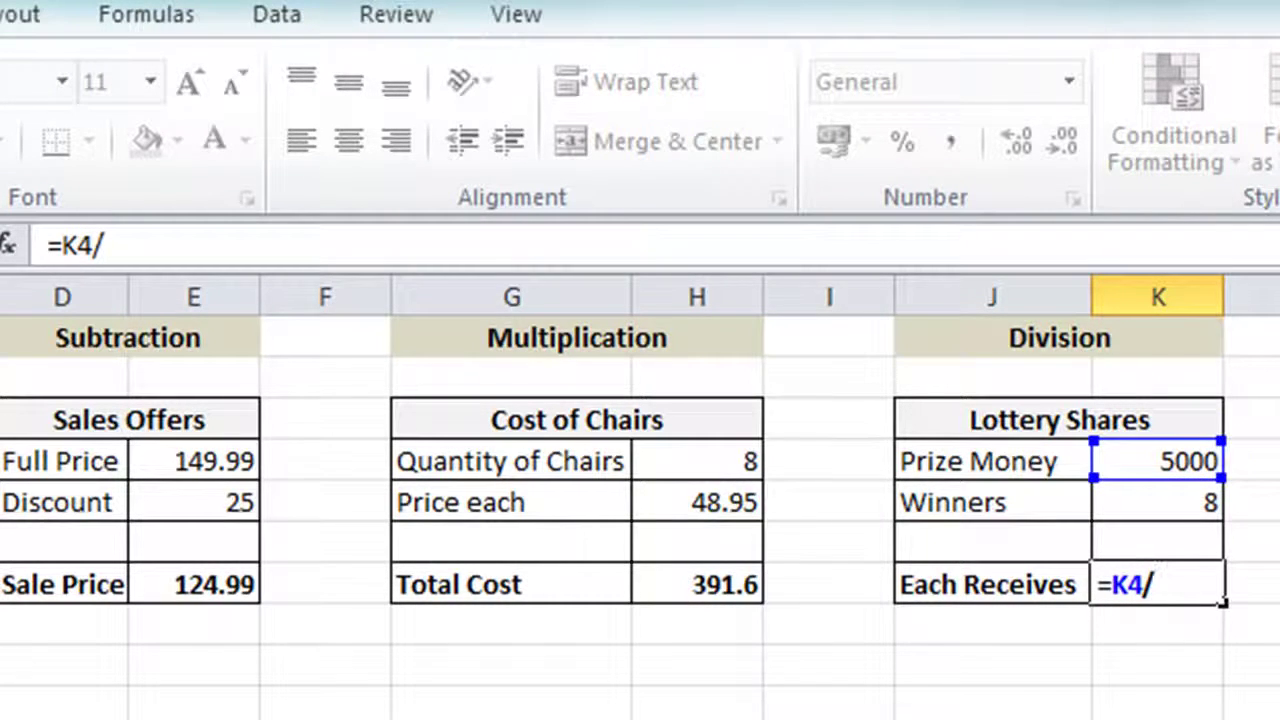
left_click(1147, 503)
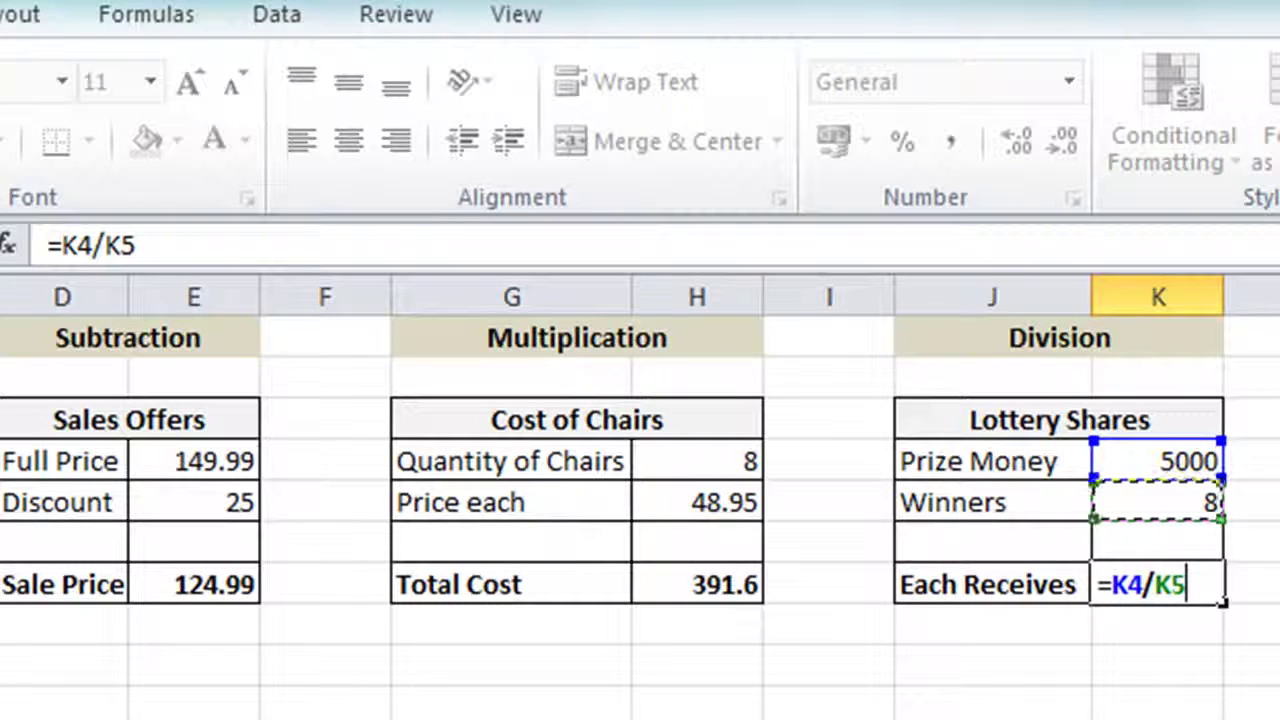
key("Return")
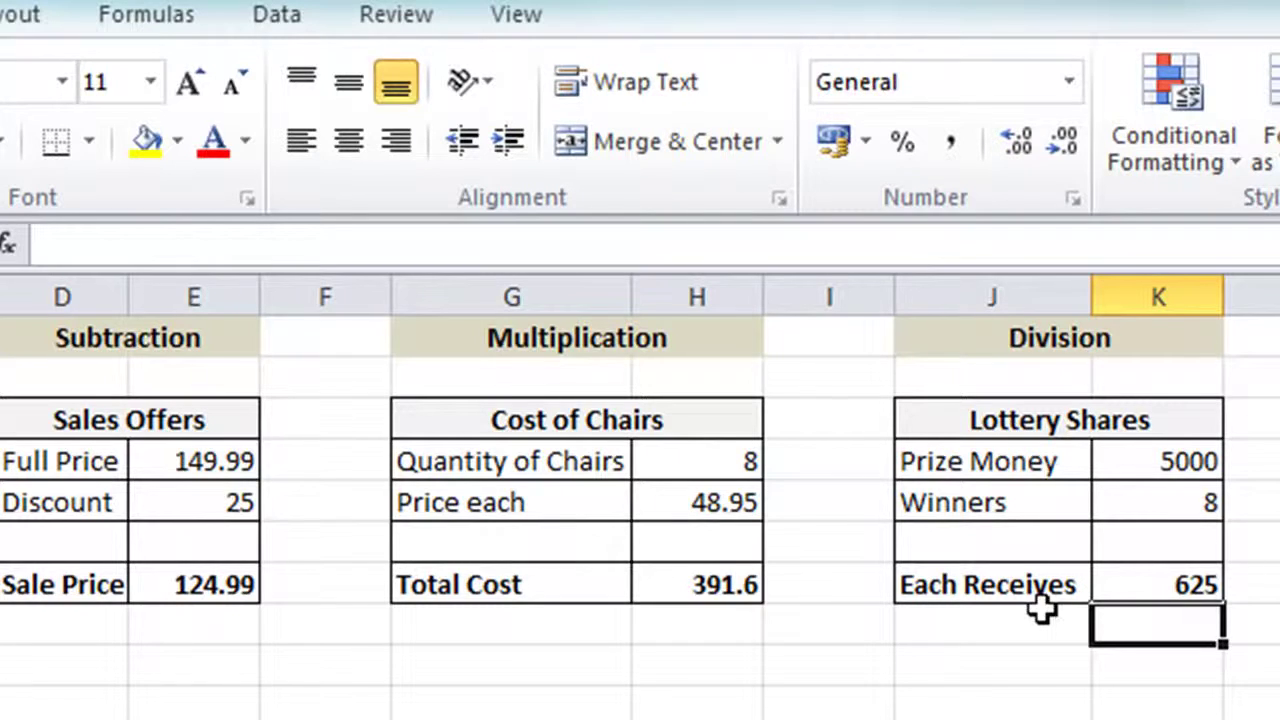
left_click(1129, 567)
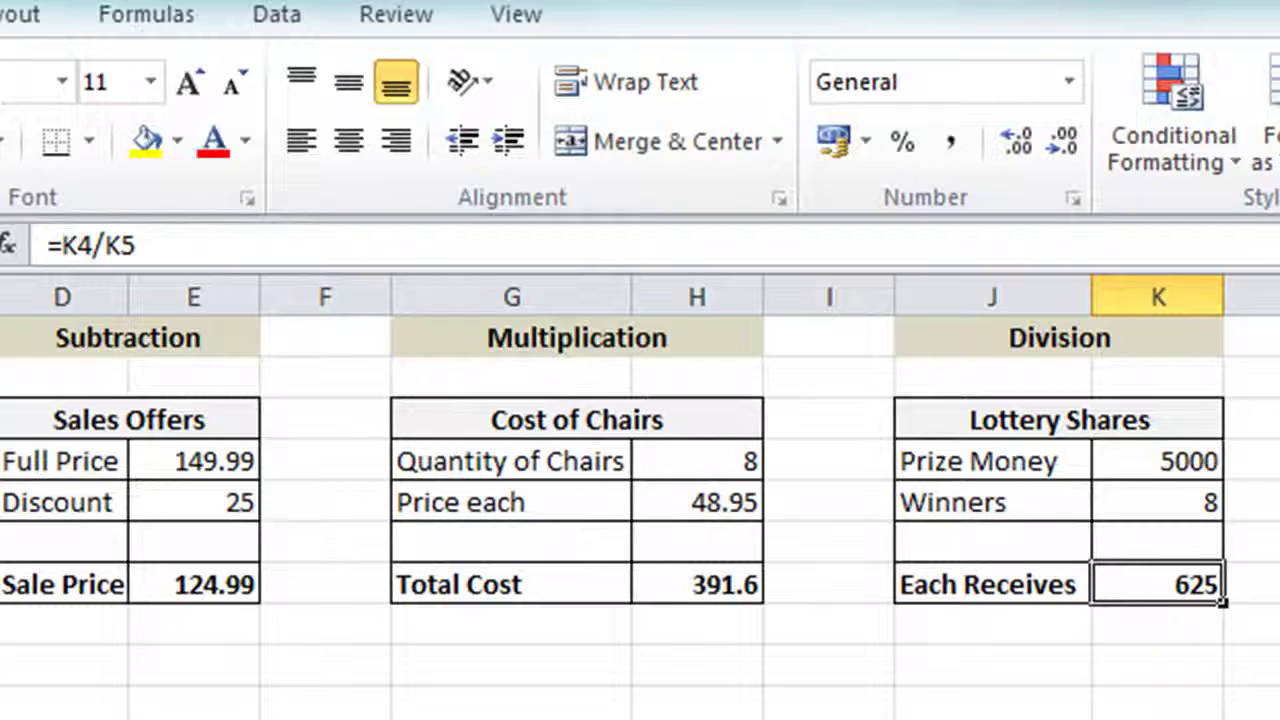
Switch to the Fred's Video Classics rental sheet.
left_click(3, 577)
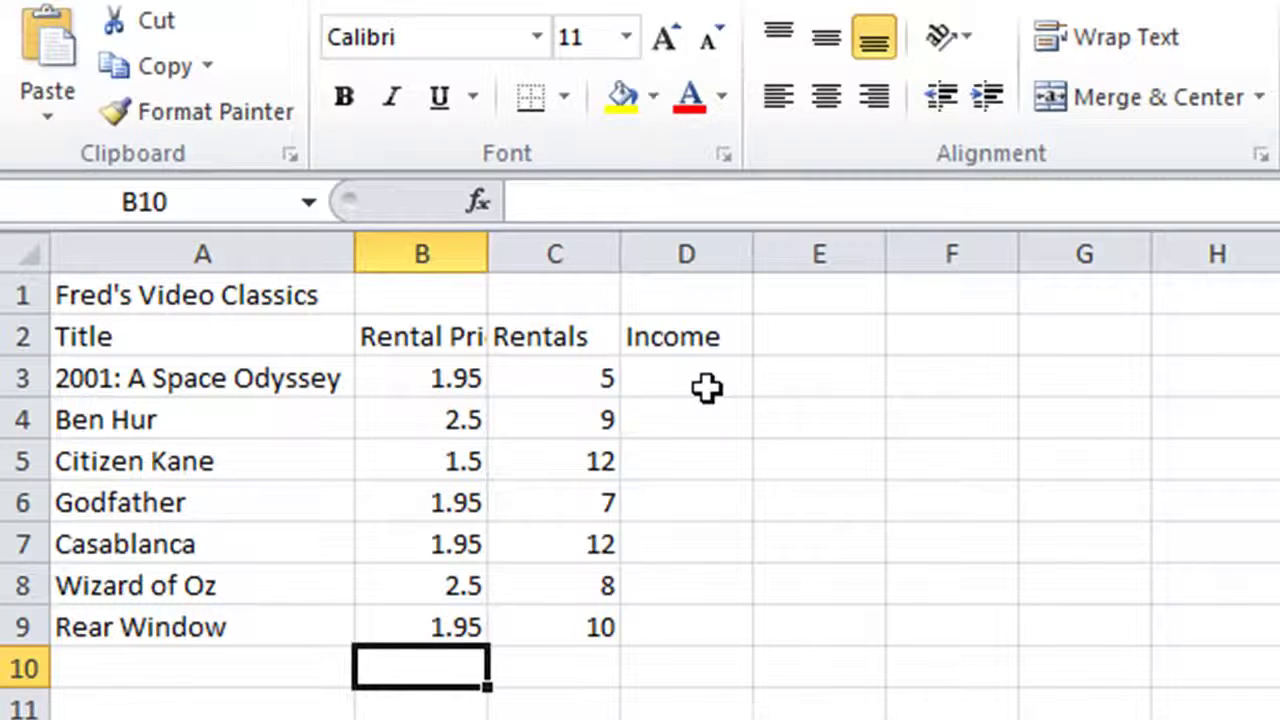
Enter the formula =B3*C3 in D3 to calculate the Income for 2001: A Space Odyssey.
left_click(706, 388)
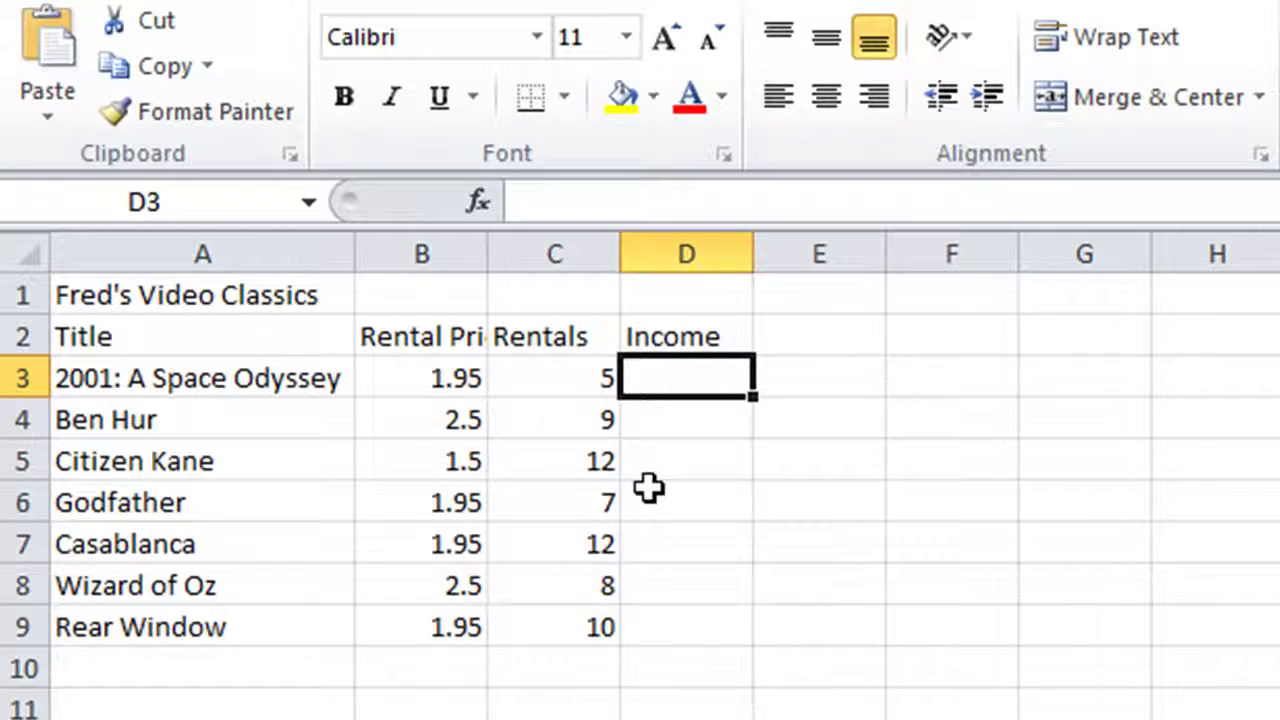
type("=")
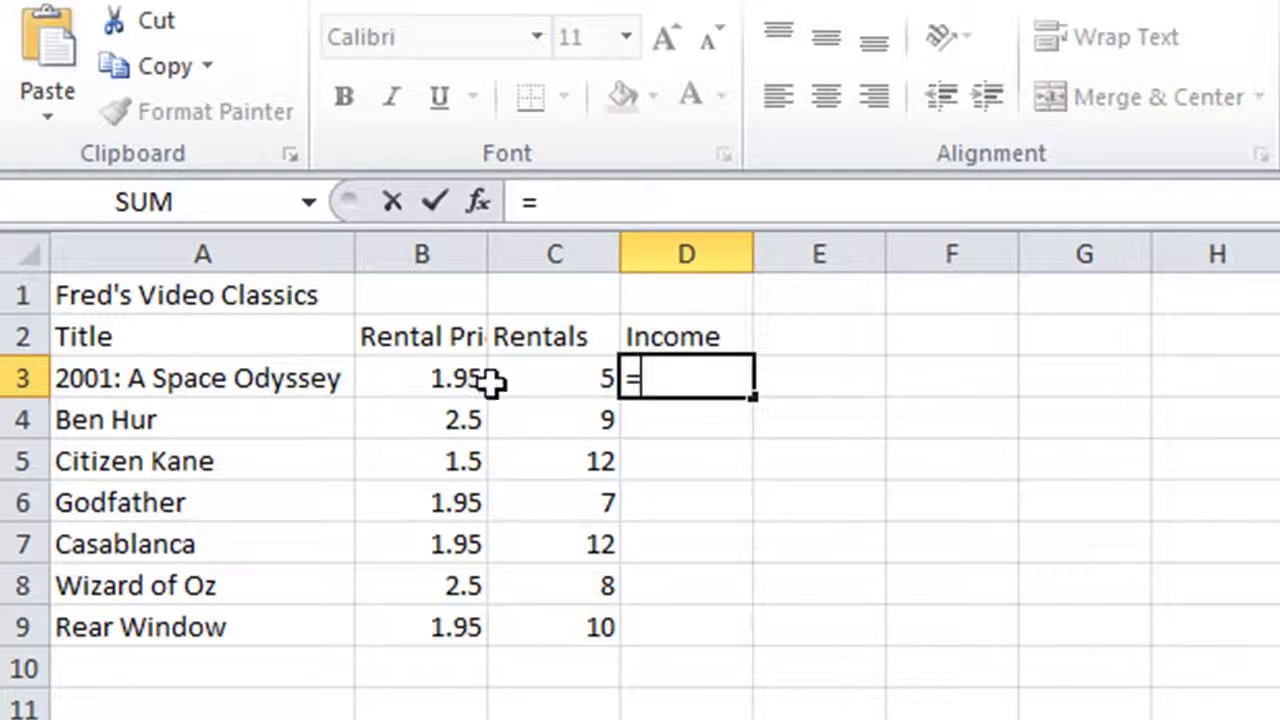
left_click(440, 382)
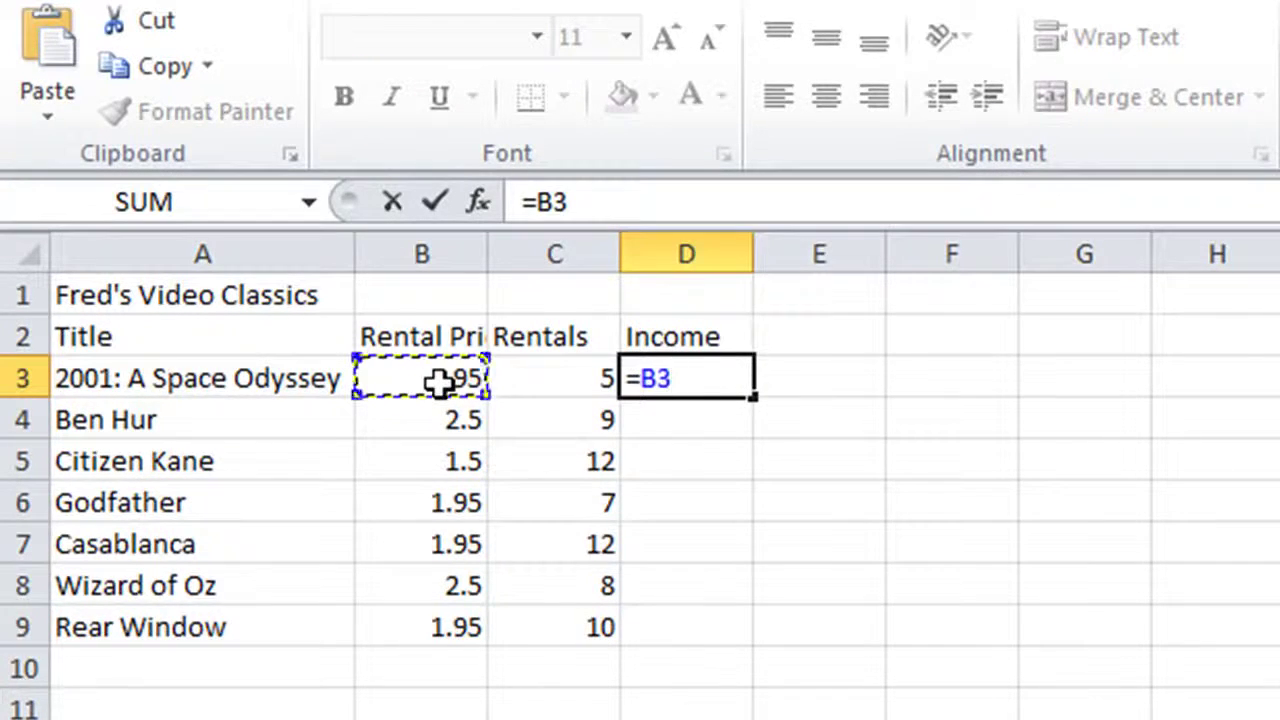
type("*")
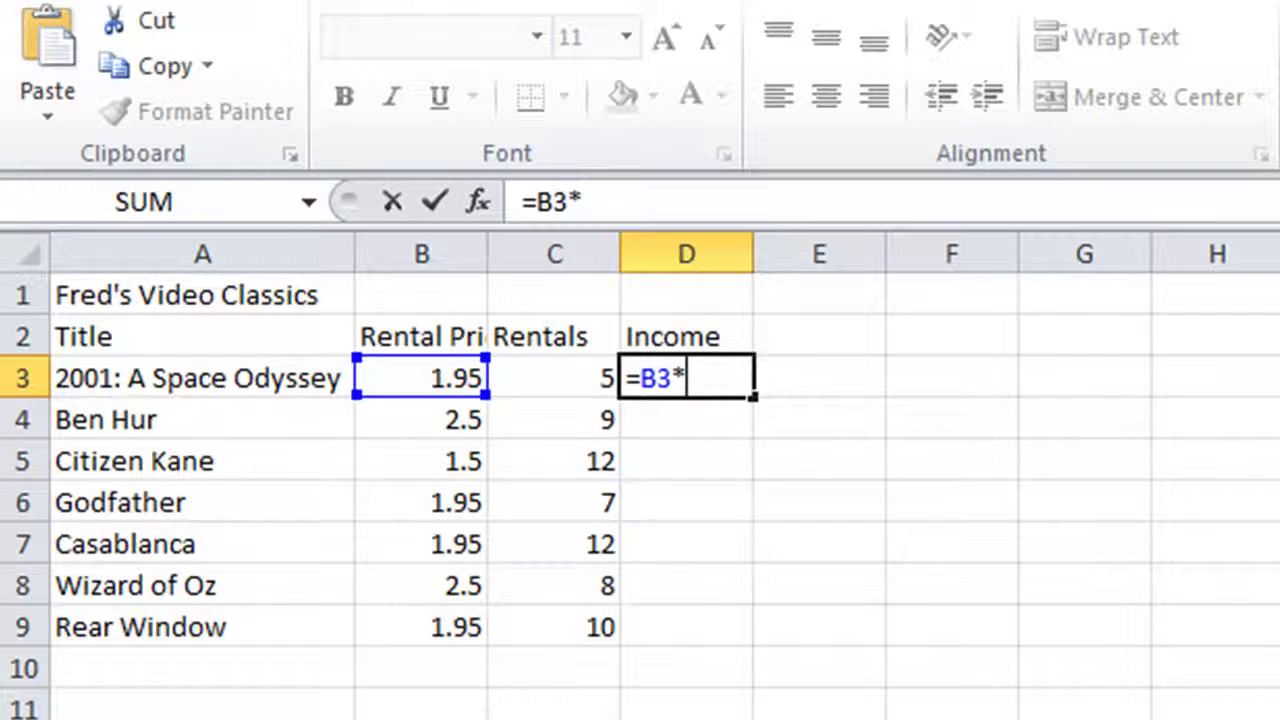
left_click(578, 376)
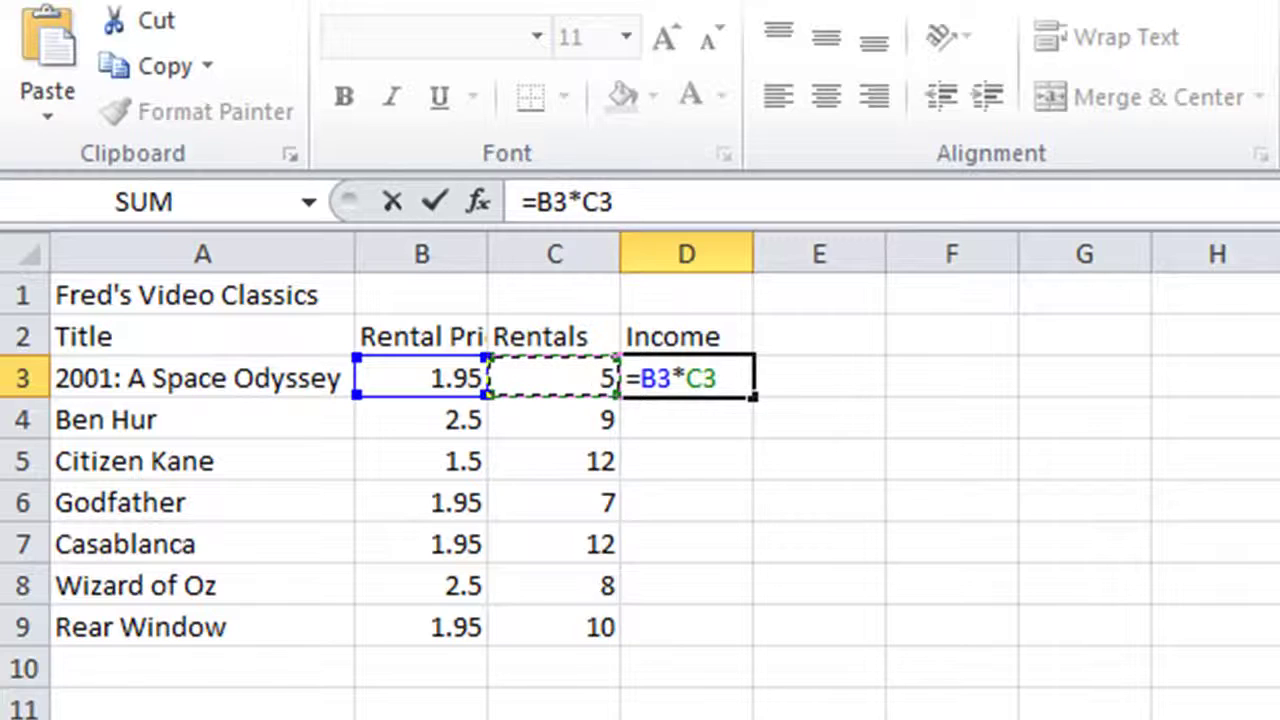
key("Return")
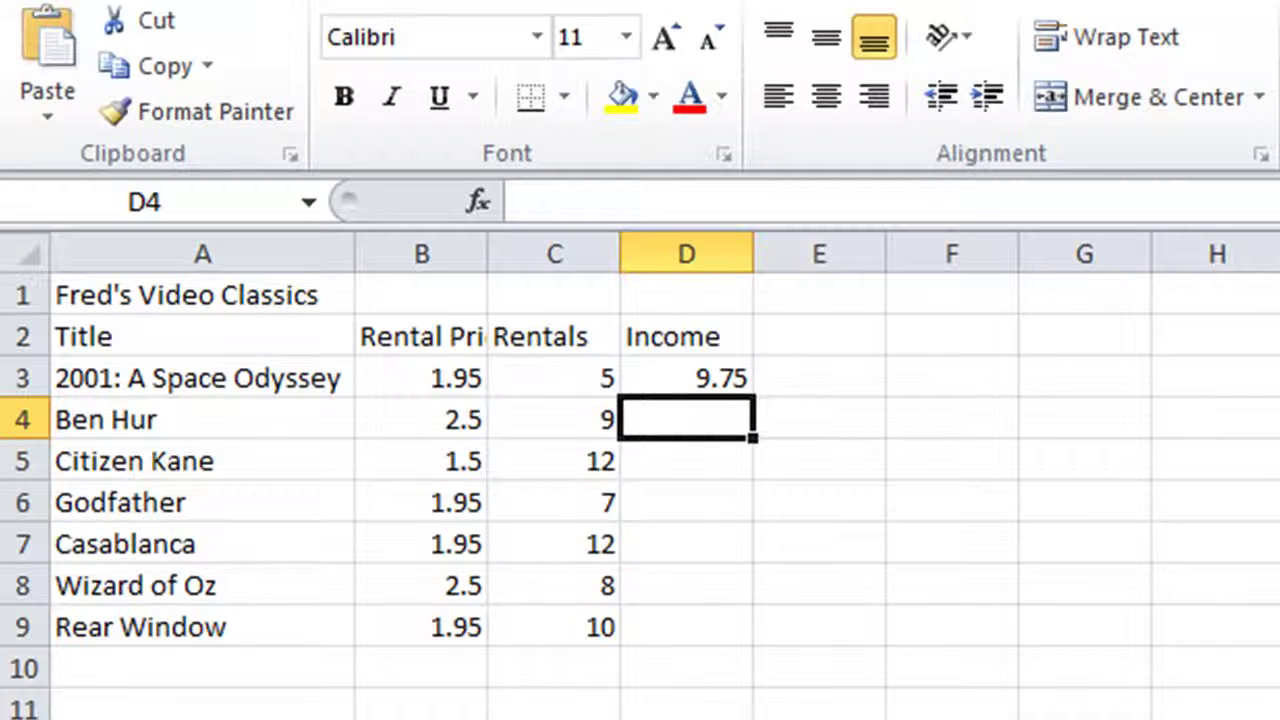
Enter the formula =B4*C4 in D4 to calculate the Income for Ben Hur.
type("=")
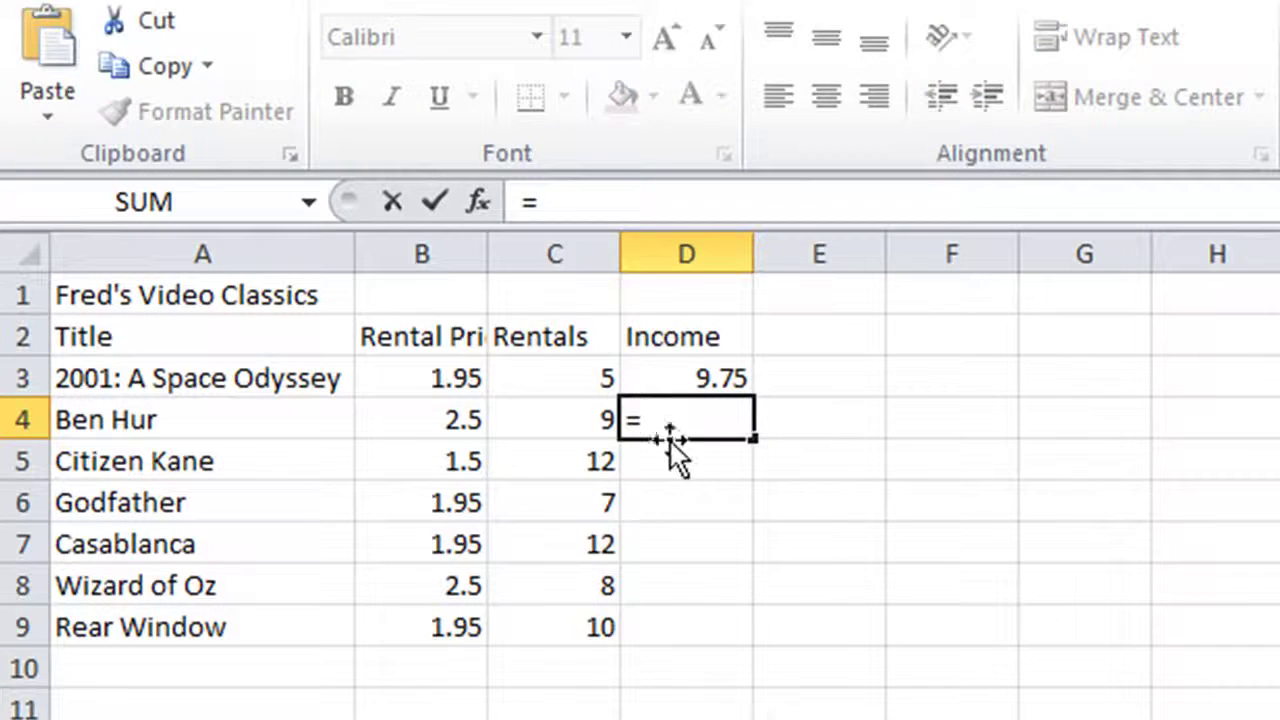
left_click(420, 425)
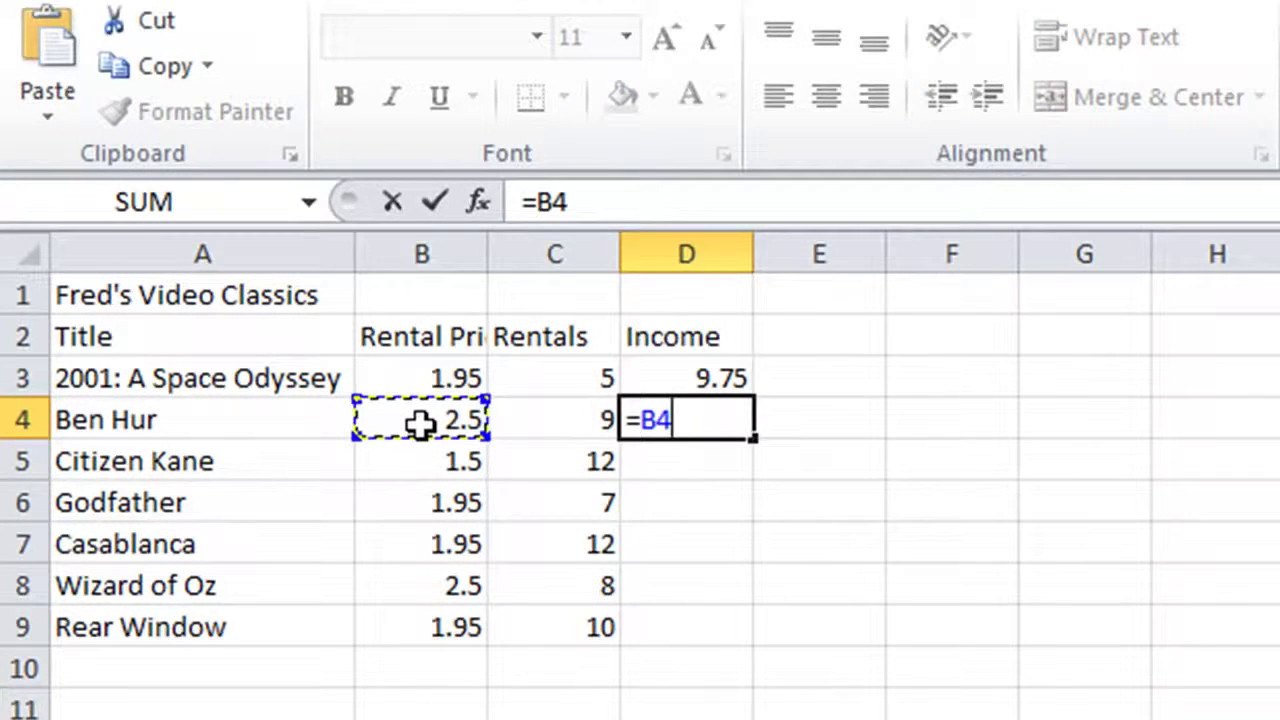
type("*")
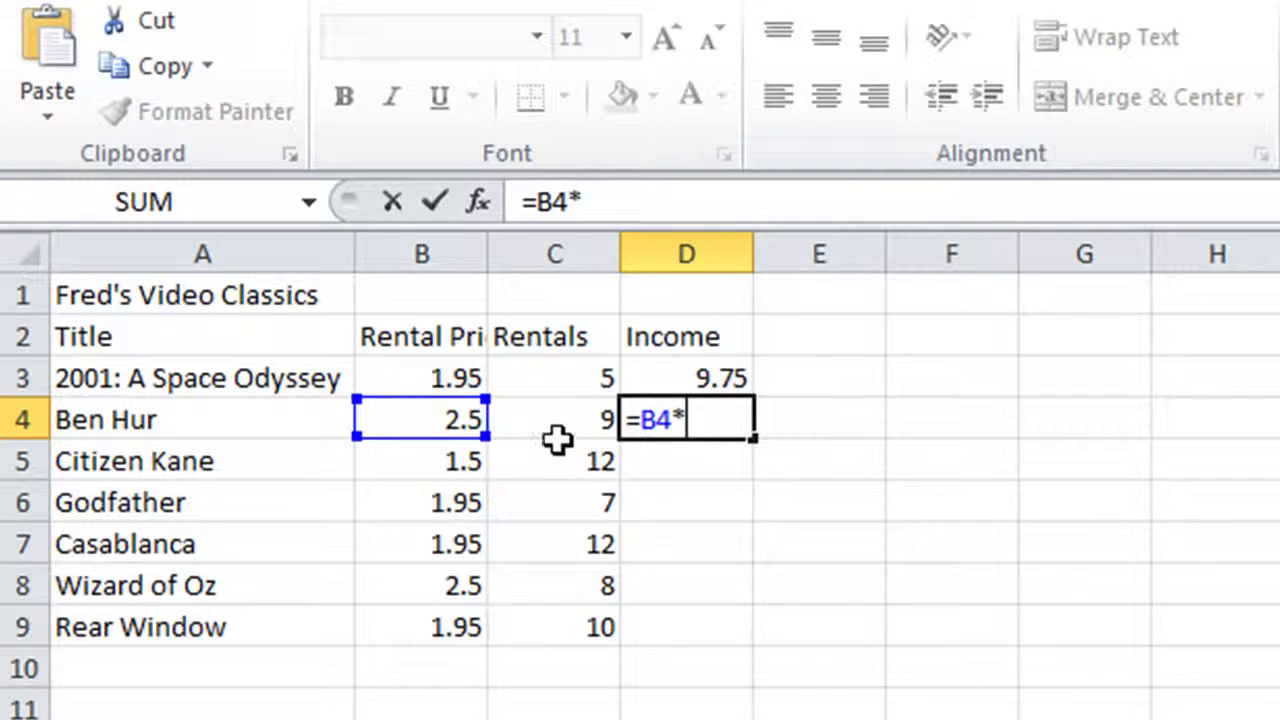
left_click(572, 406)
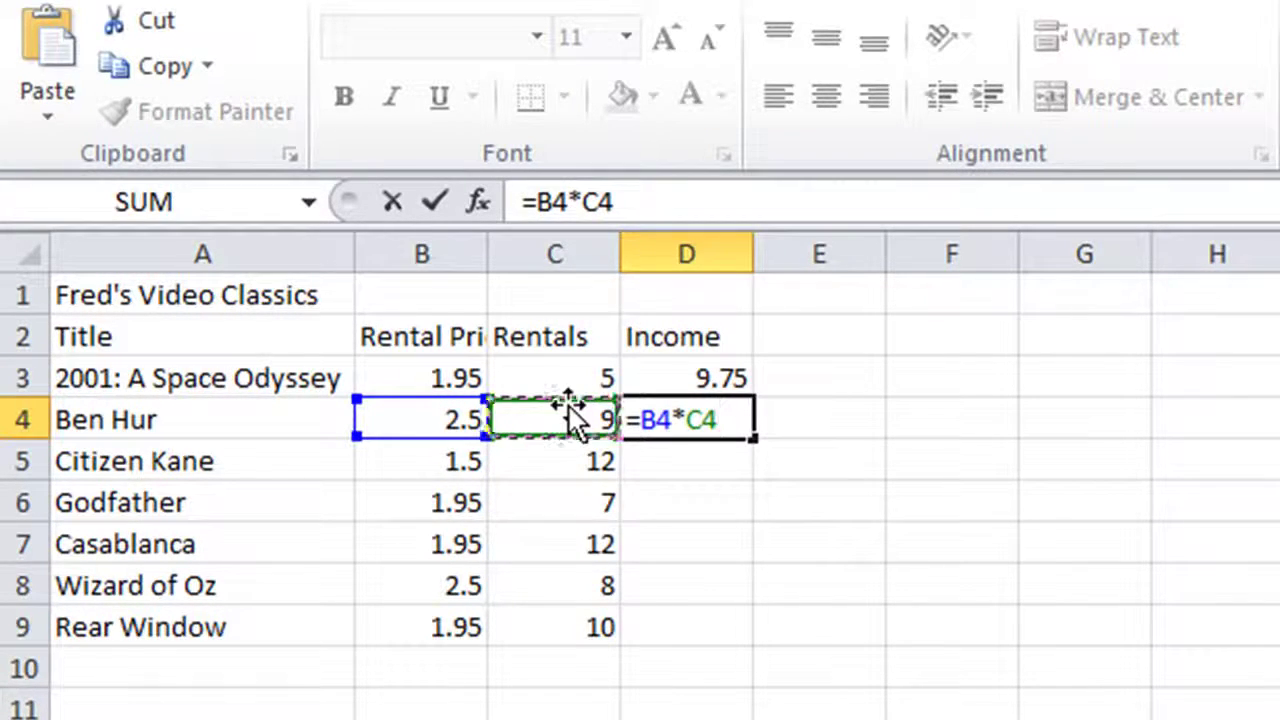
left_click(434, 202)
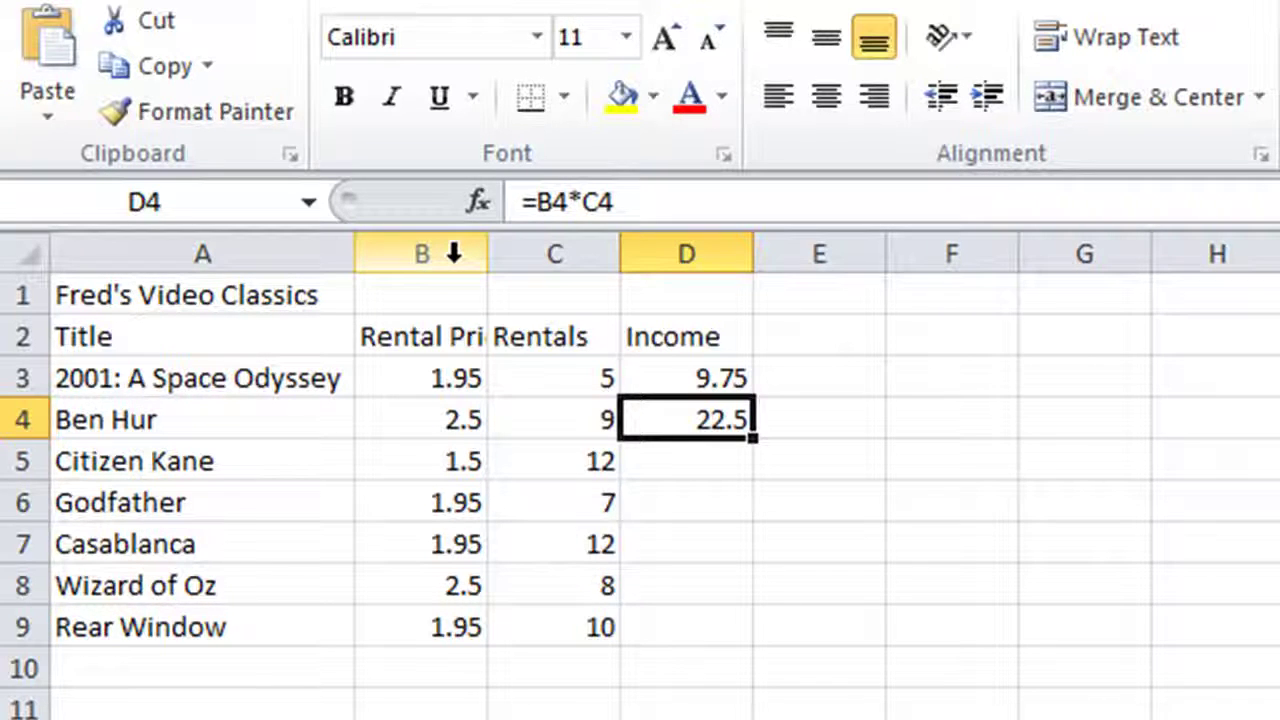
Change the number of Rentals for Ben Hur in C4 to 10.
key("Left")
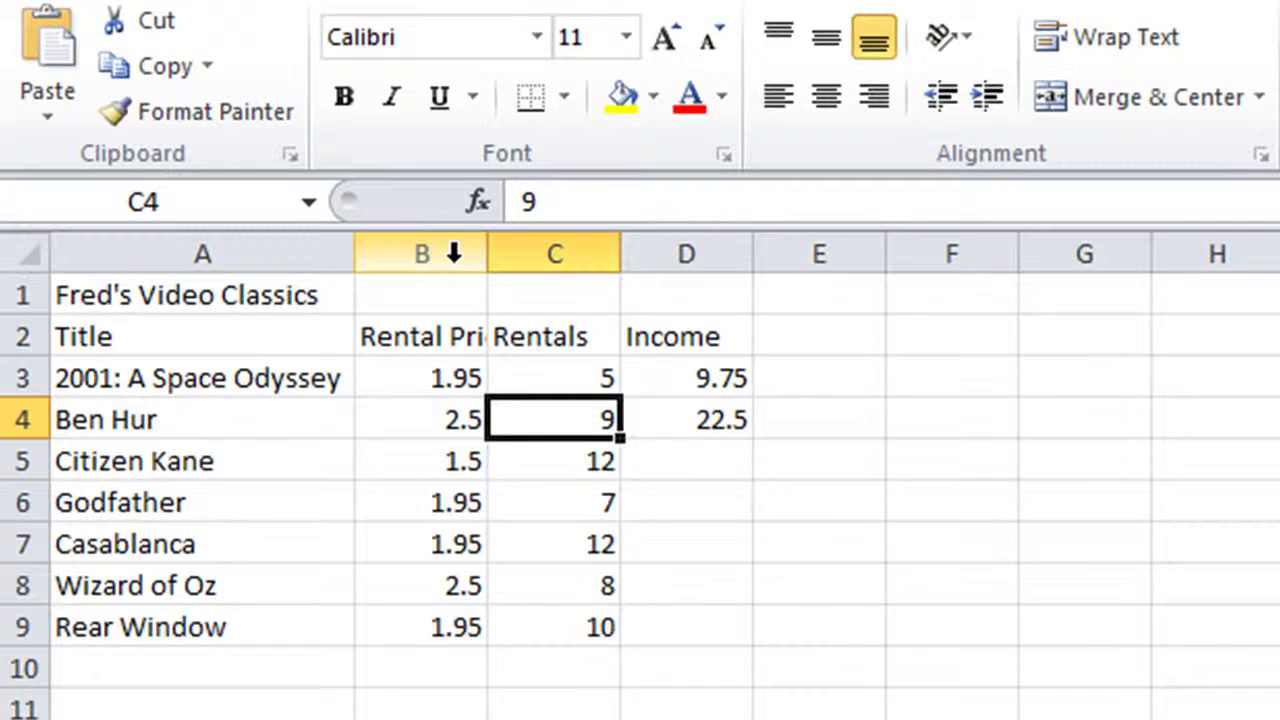
type("10")
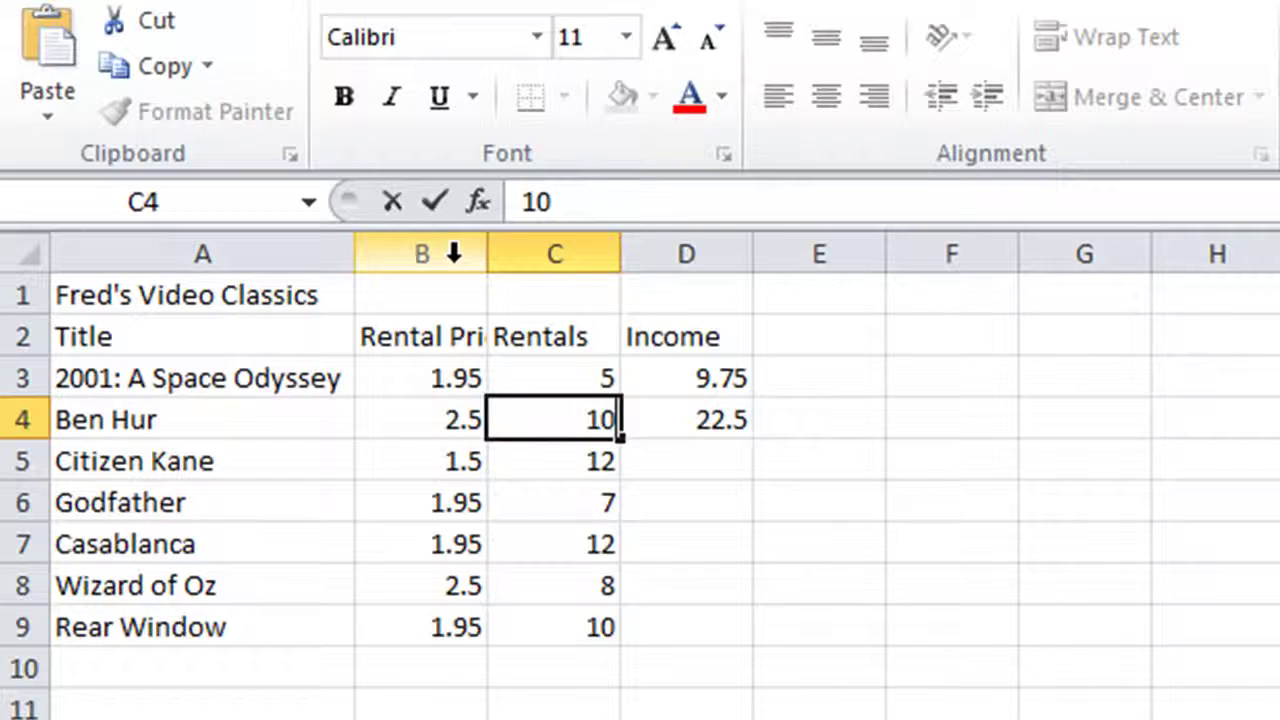
key("Return")
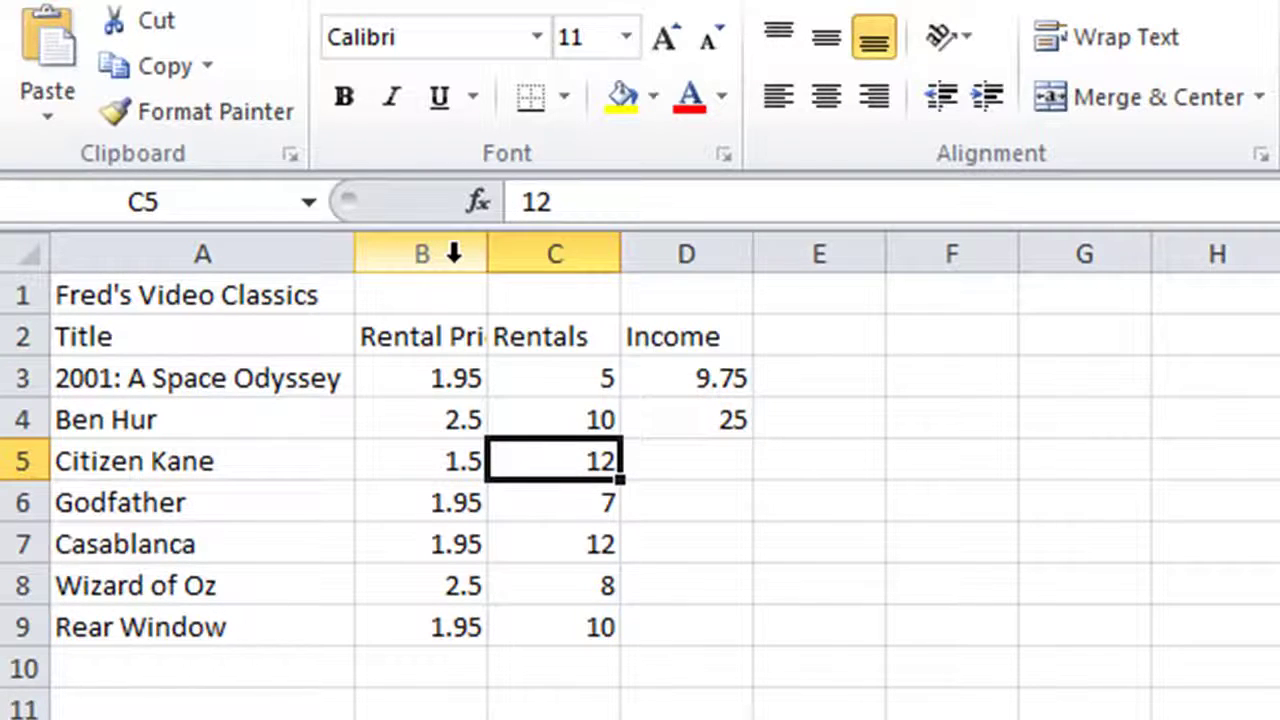
Clear the Income formulas from D3:D4.
key("Right")
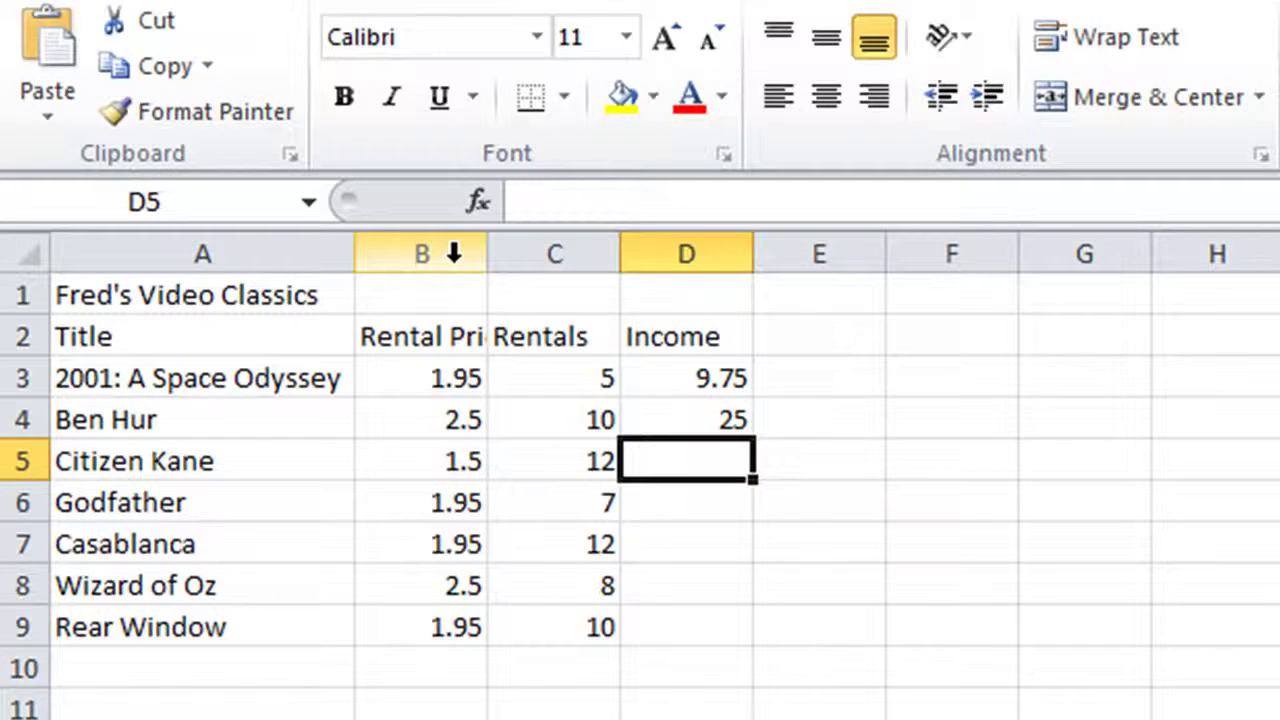
key("Up")
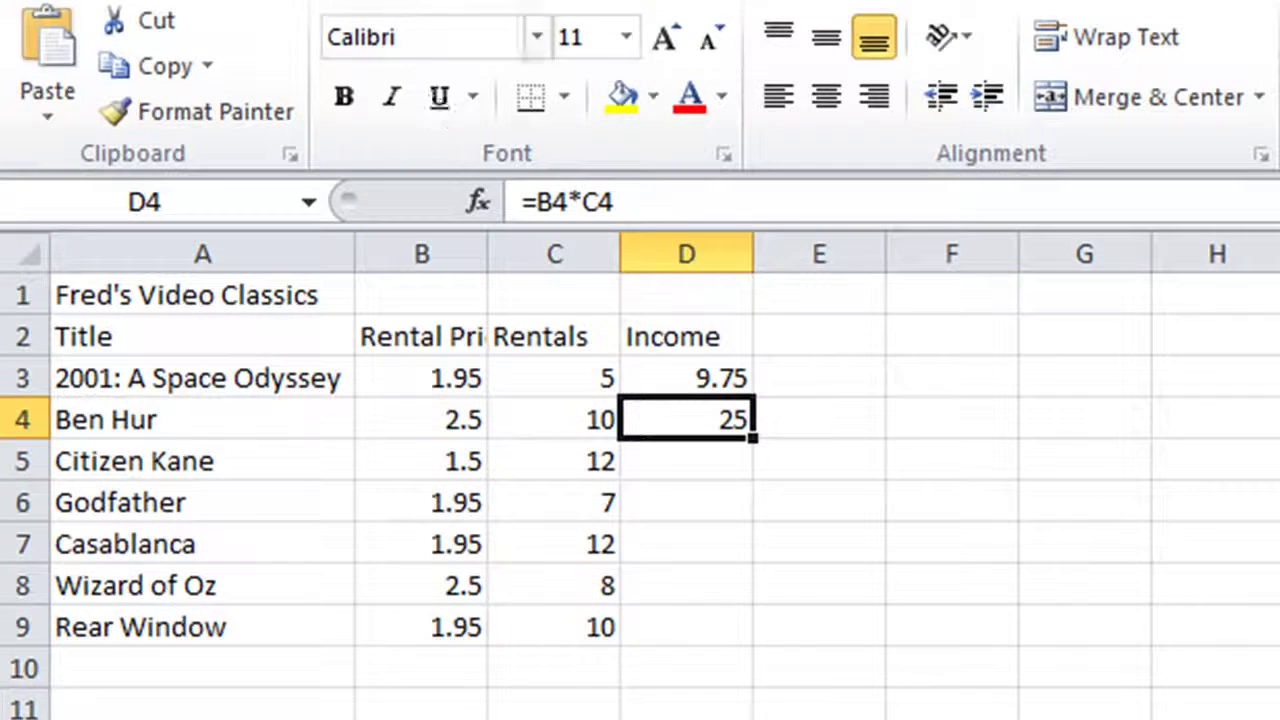
left_click_drag(698, 377, 697, 406)
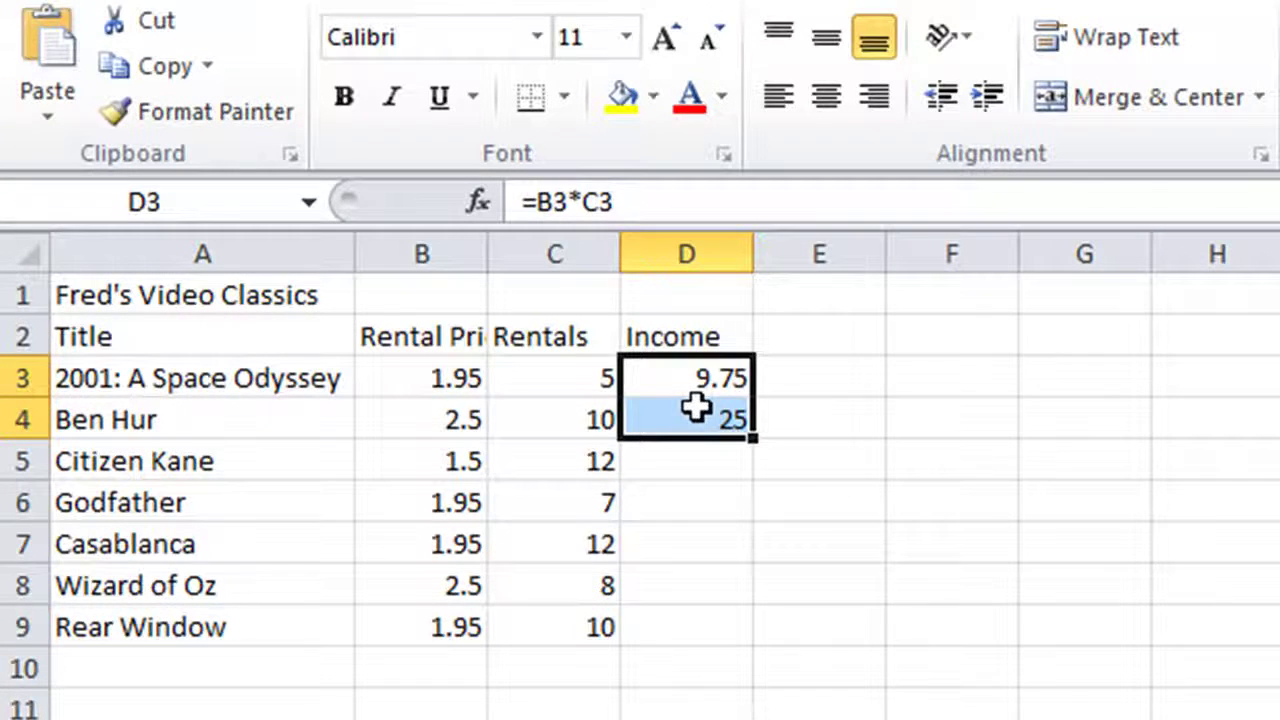
key("Delete")
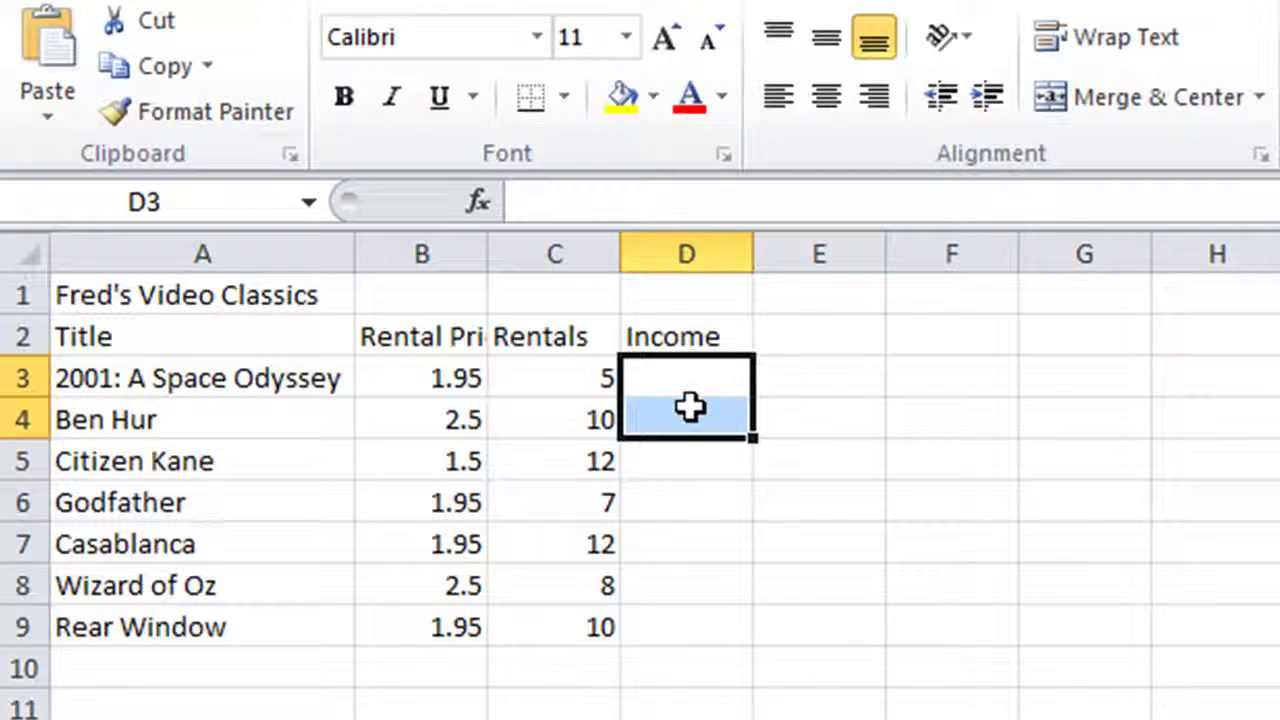
Enter the formula =B3*C3 in D3 to multiply the rental price by the rentals for 2001: A Space Odyssey.
left_click(690, 378)
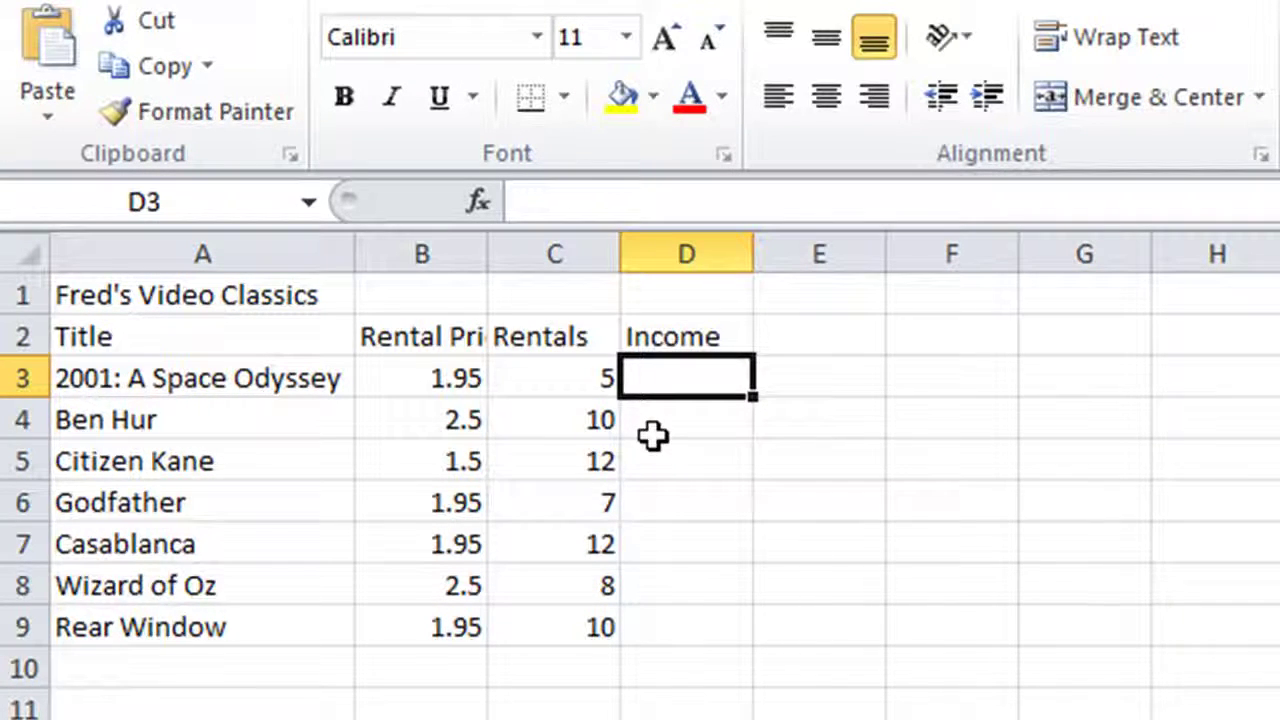
type("=")
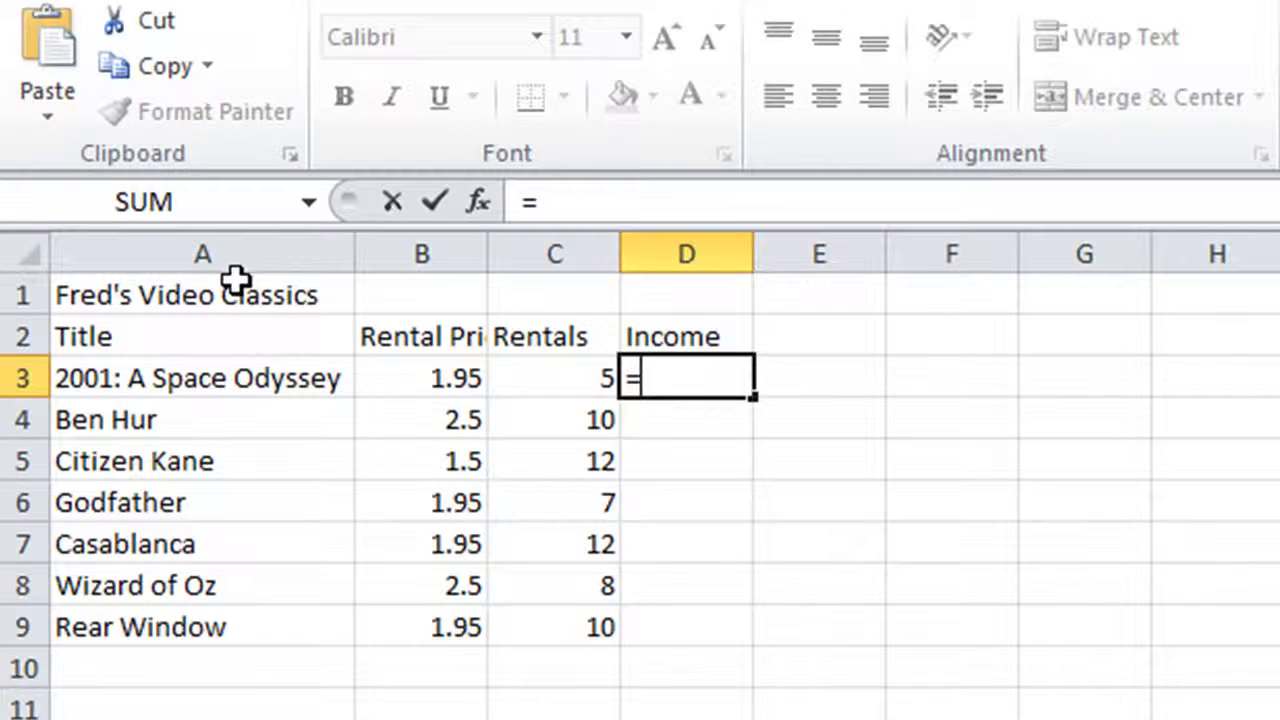
left_click(414, 365)
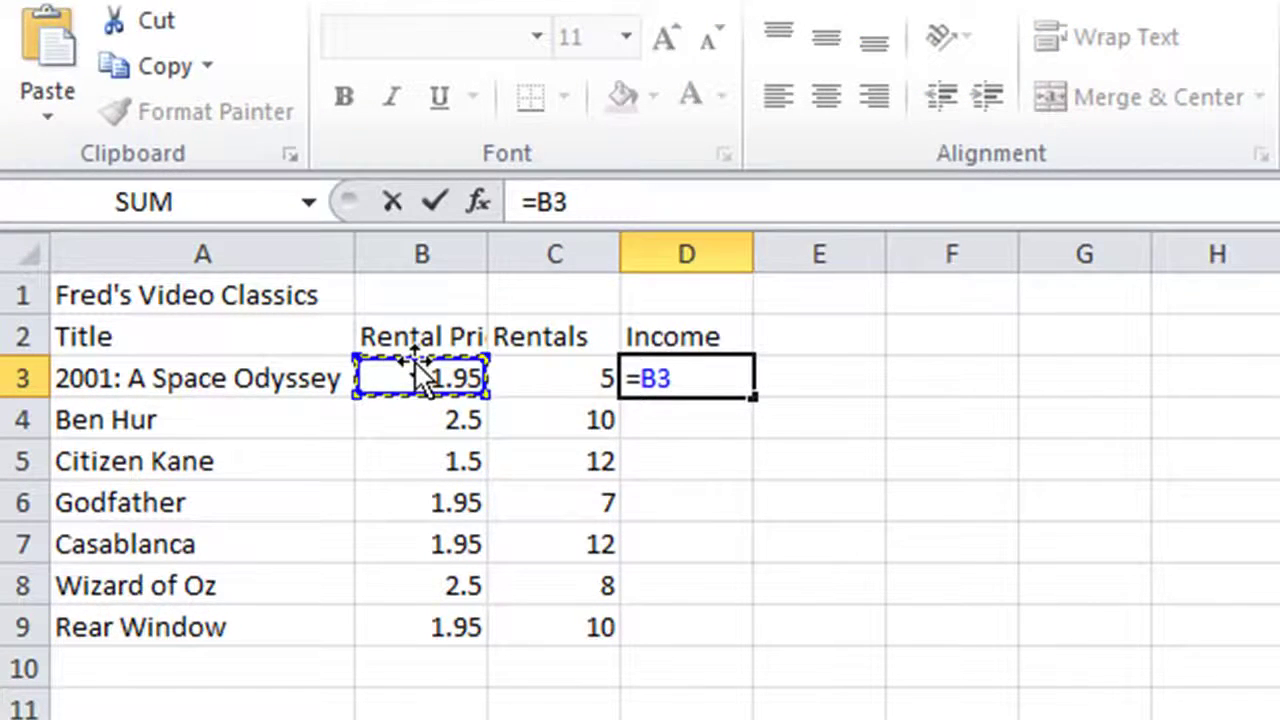
type("*")
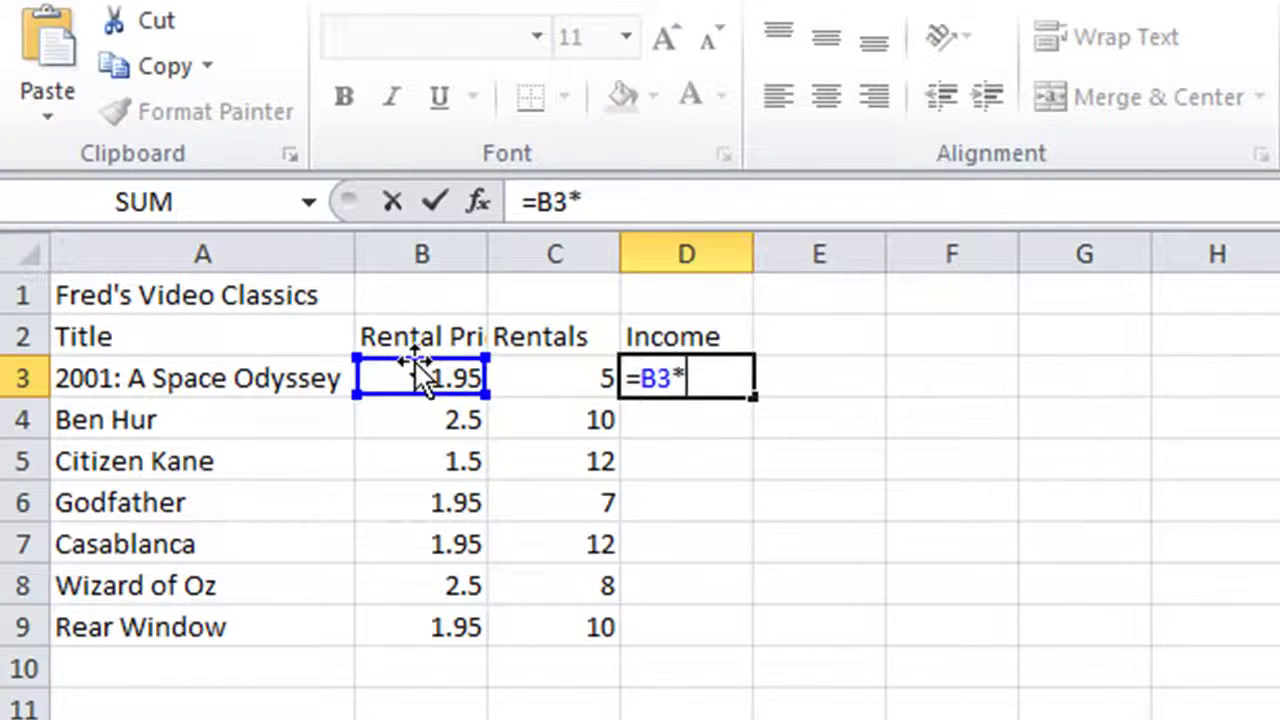
left_click(583, 368)
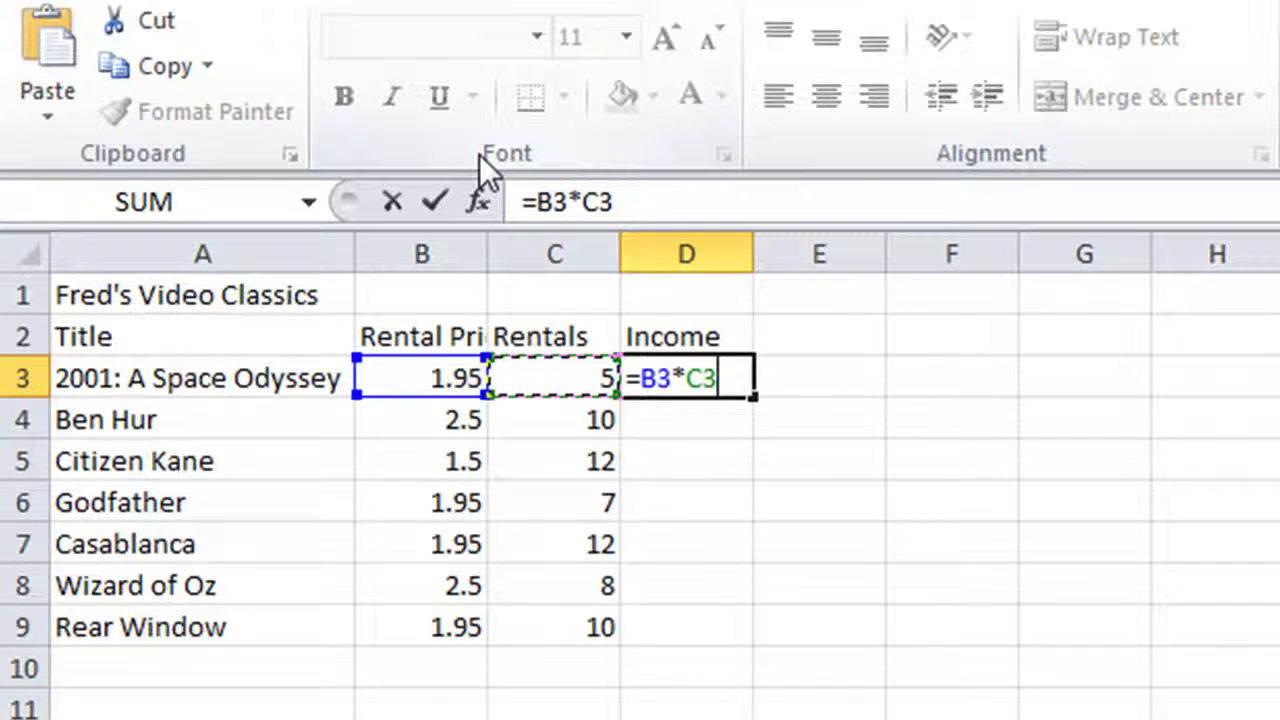
left_click(440, 196)
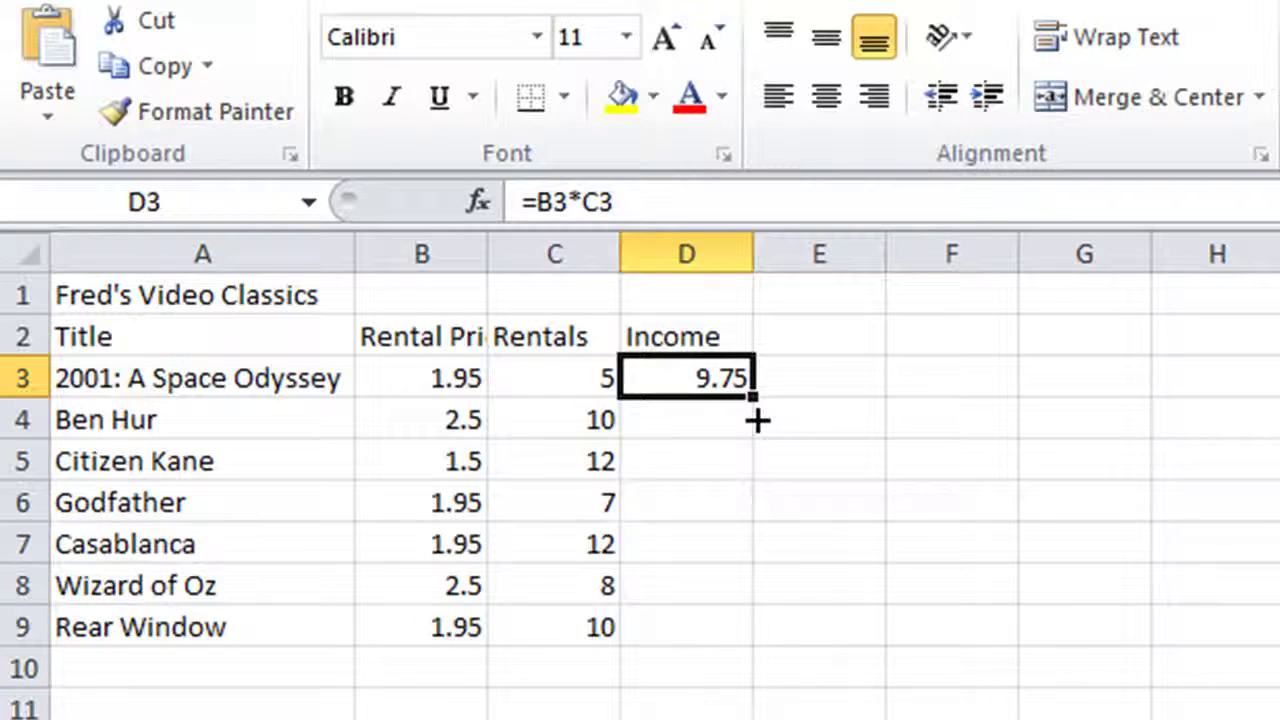
Fill the Income formula from D3 down through D9 and review the cell references in each row's copied formula.
left_click_drag(757, 397, 765, 642)
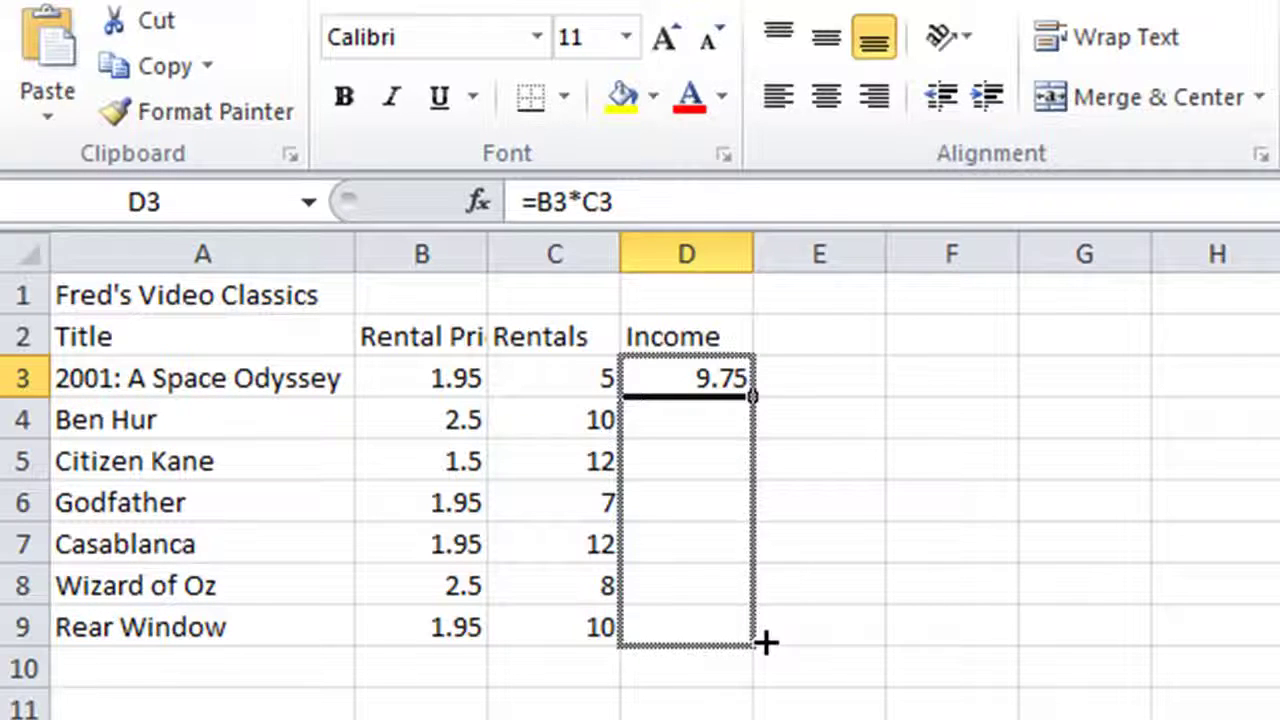
left_click_drag(765, 642, 762, 635)
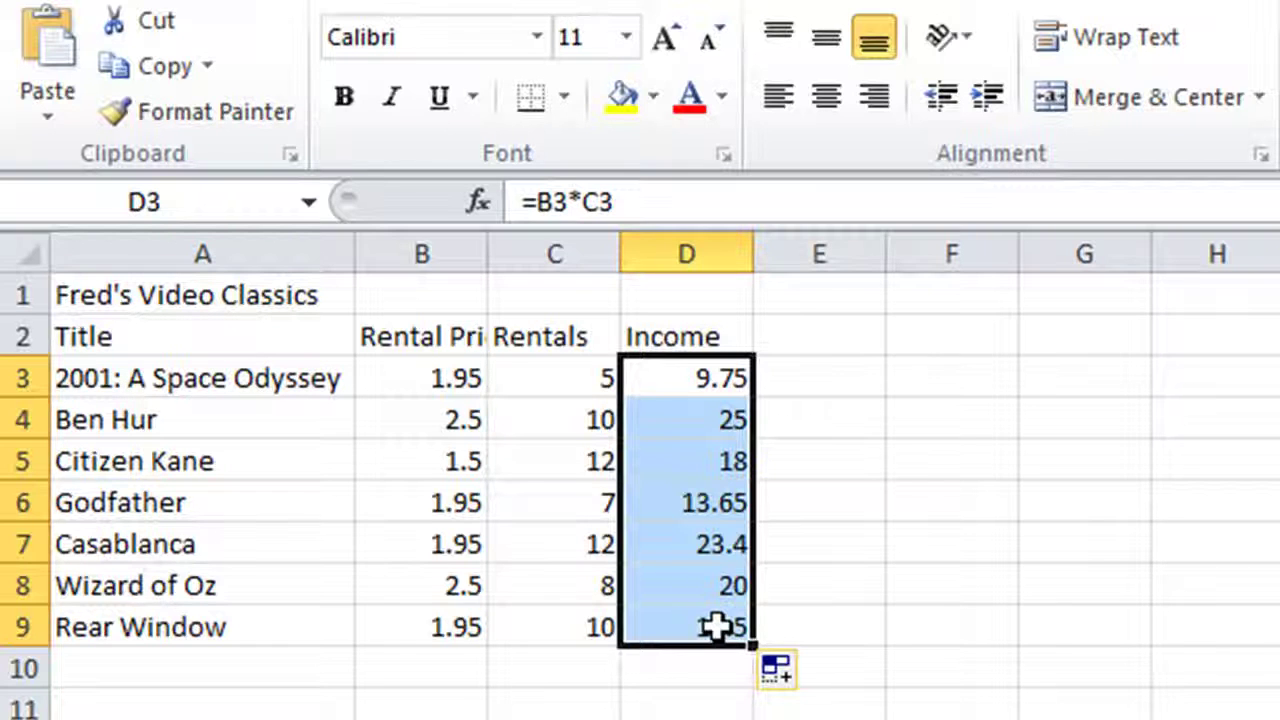
left_click(697, 378)
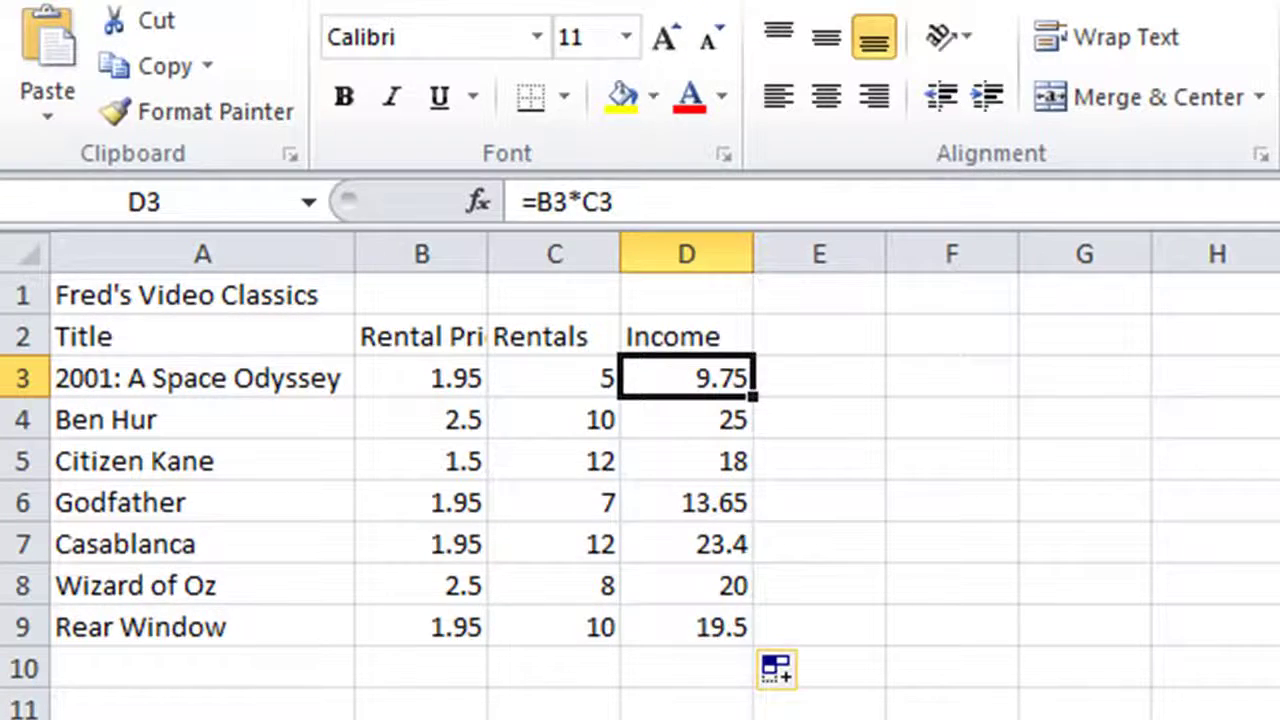
key("Down")
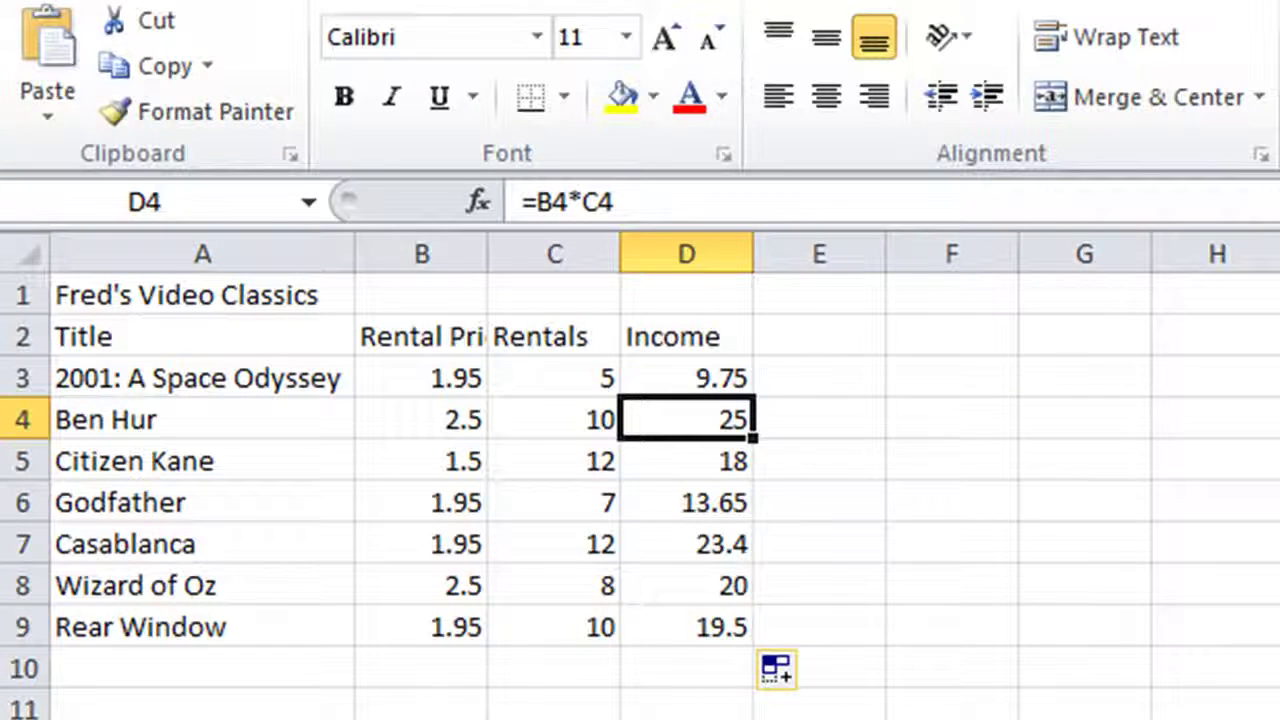
key("Down")
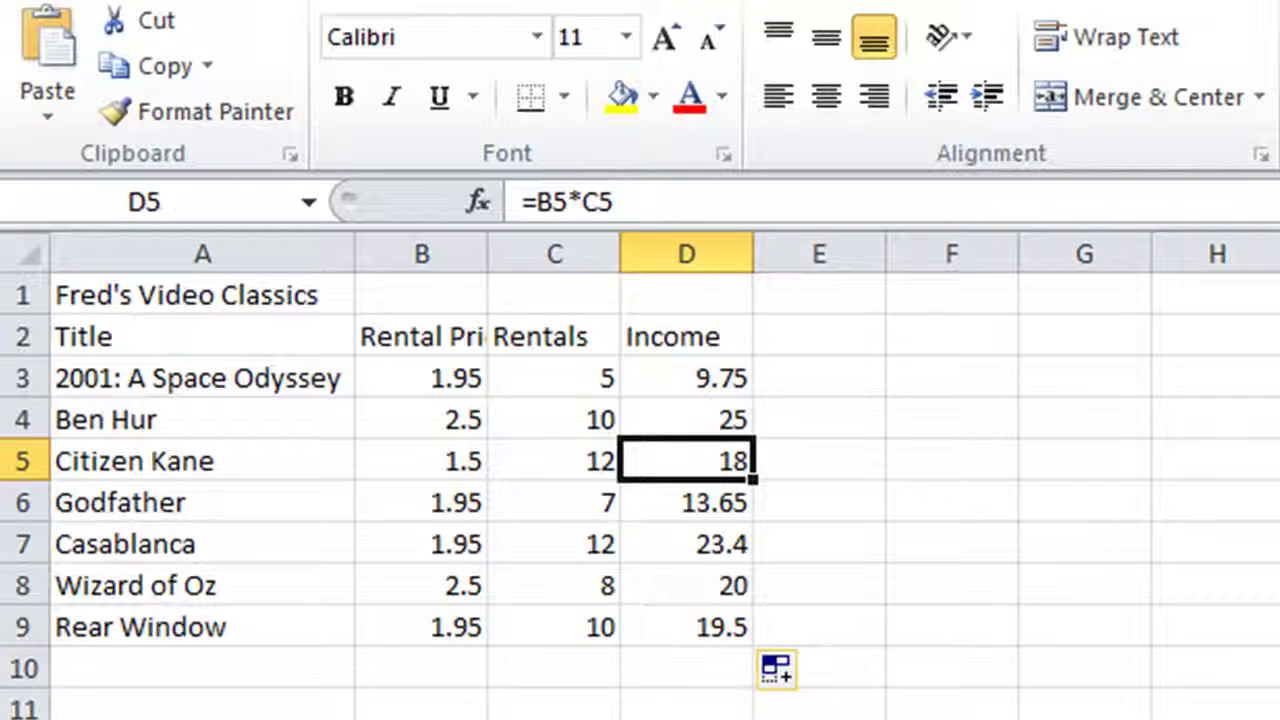
key("Down")
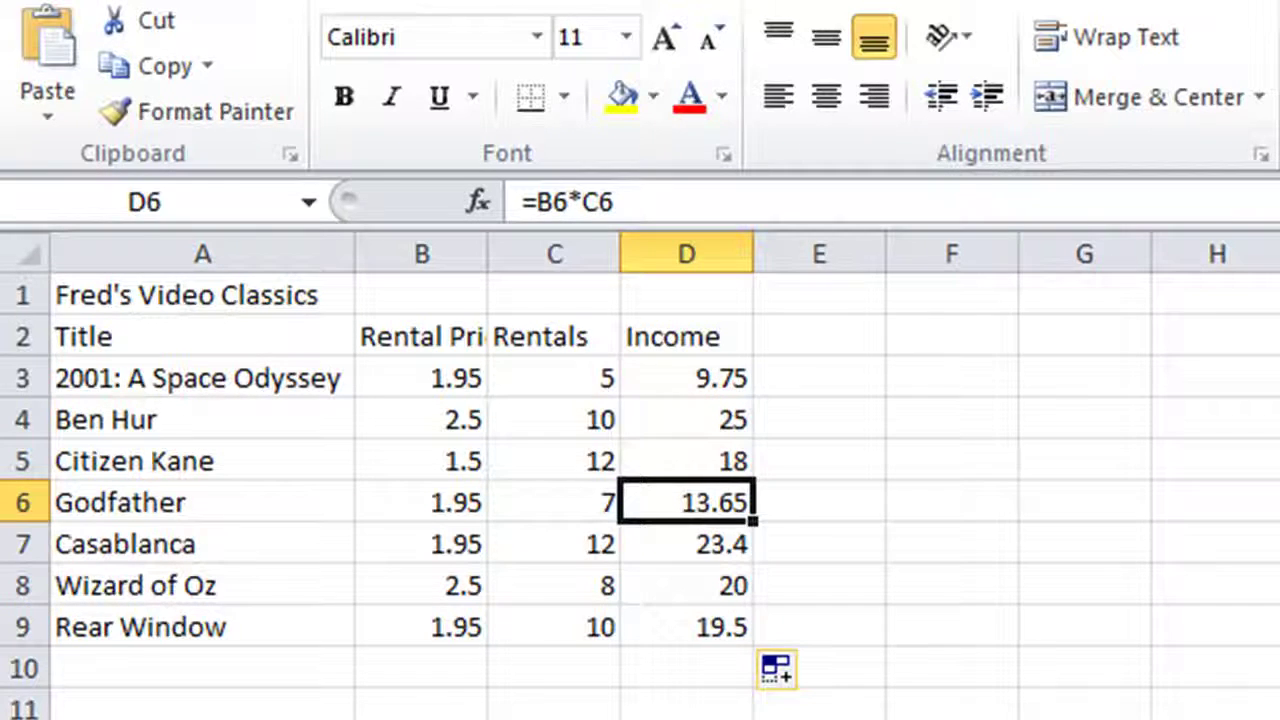
key("Down")
key("Down")
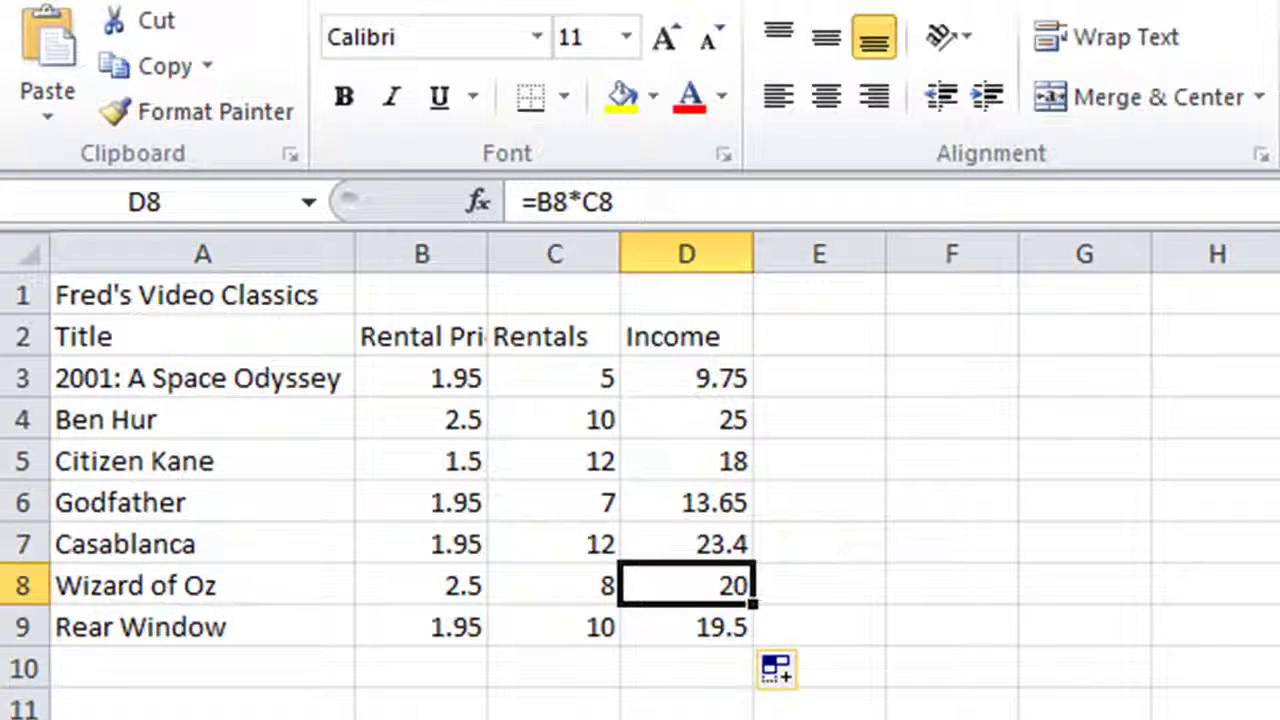
key("Down")
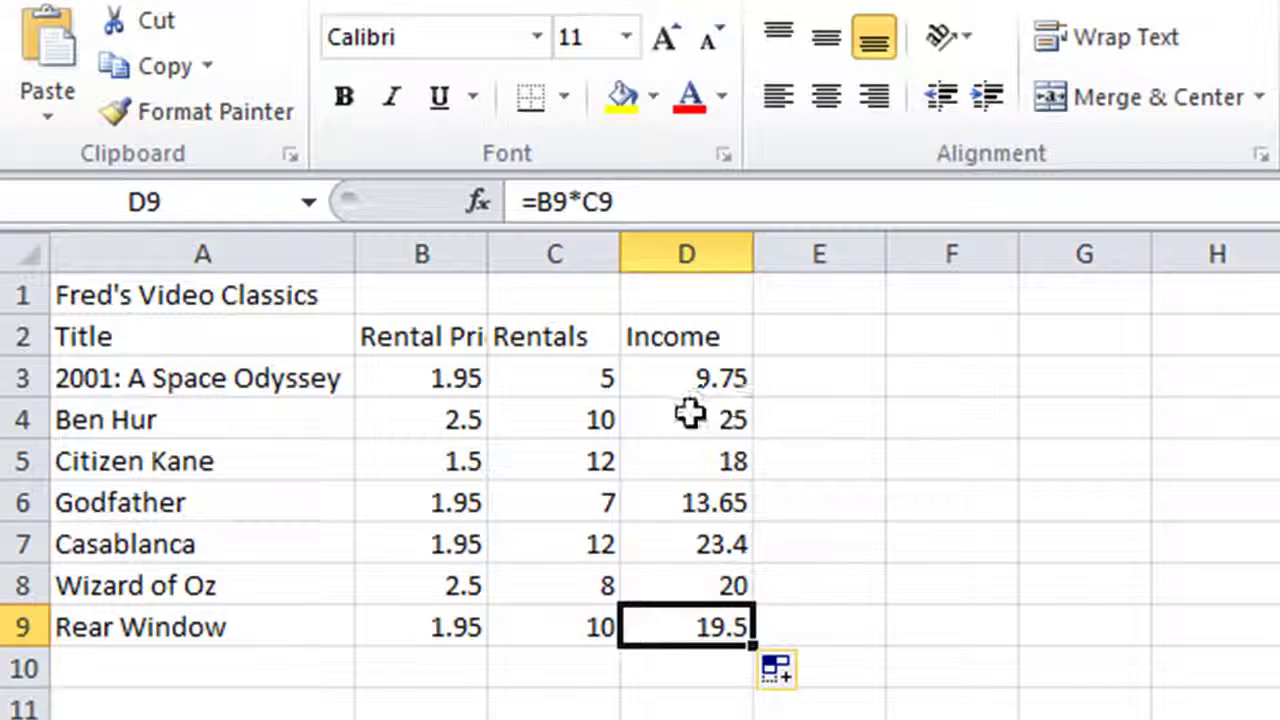
Clear the copied Income formulas from D4:D9, keeping the formula in D3.
left_click_drag(689, 416, 672, 623)
key("Delete")
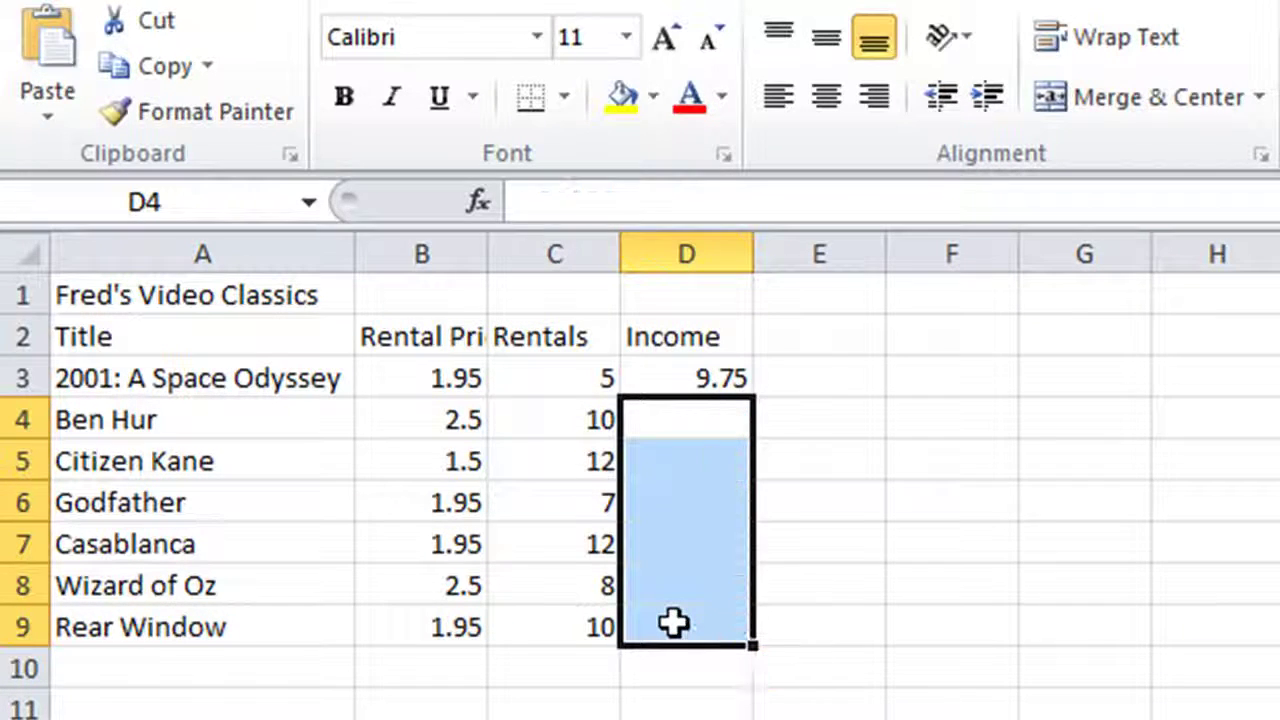
AutoFill the Income formula from D3 down to the last title in row 9 and save the workbook.
left_click(700, 373)
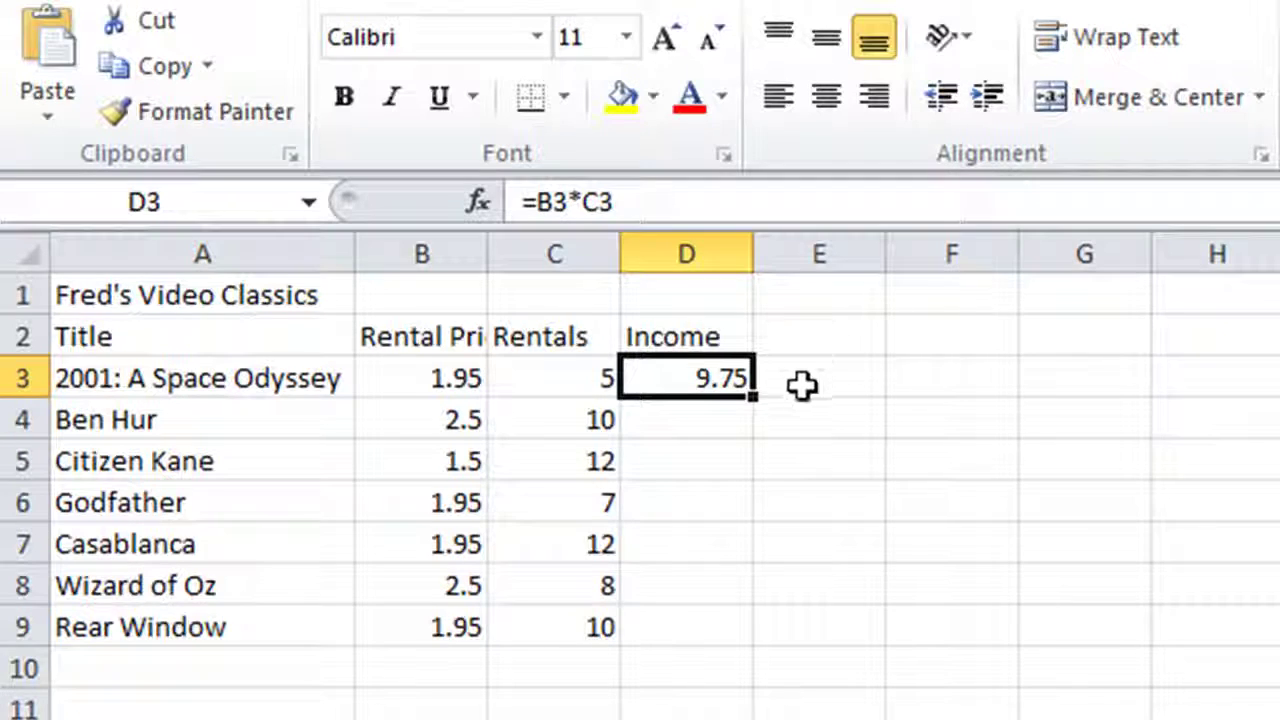
double_click(753, 398)
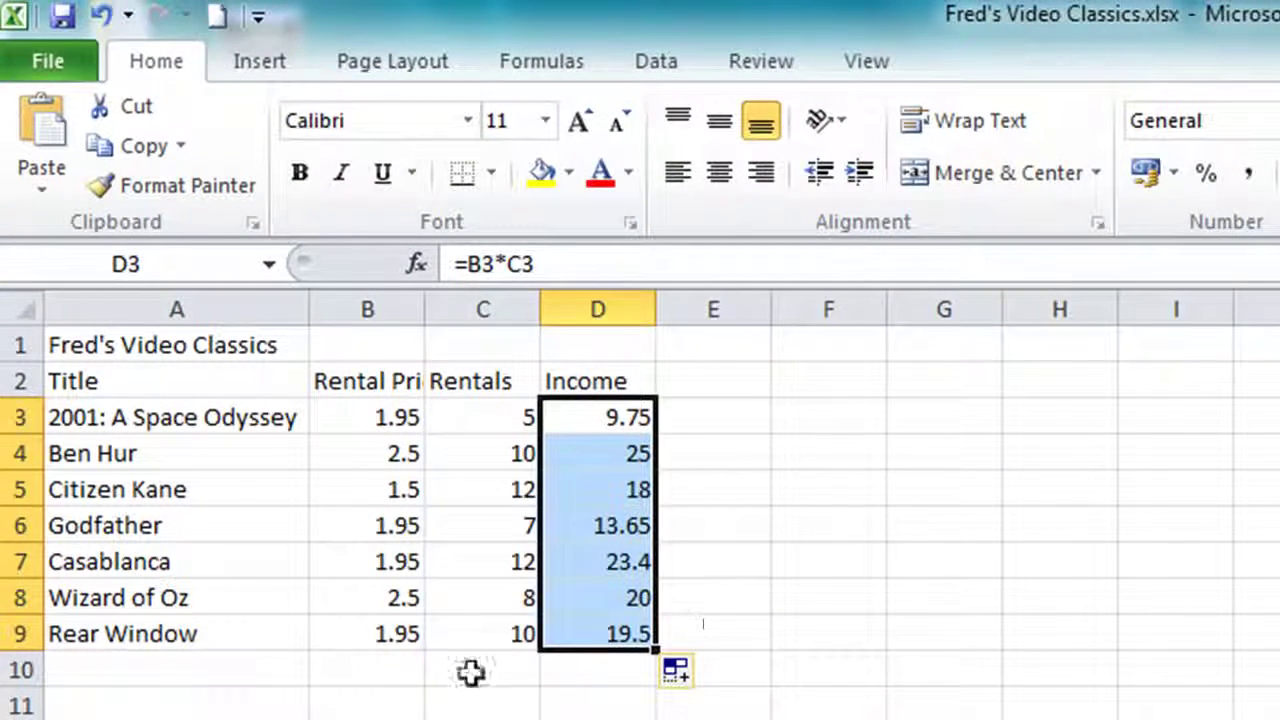
left_click(206, 667)
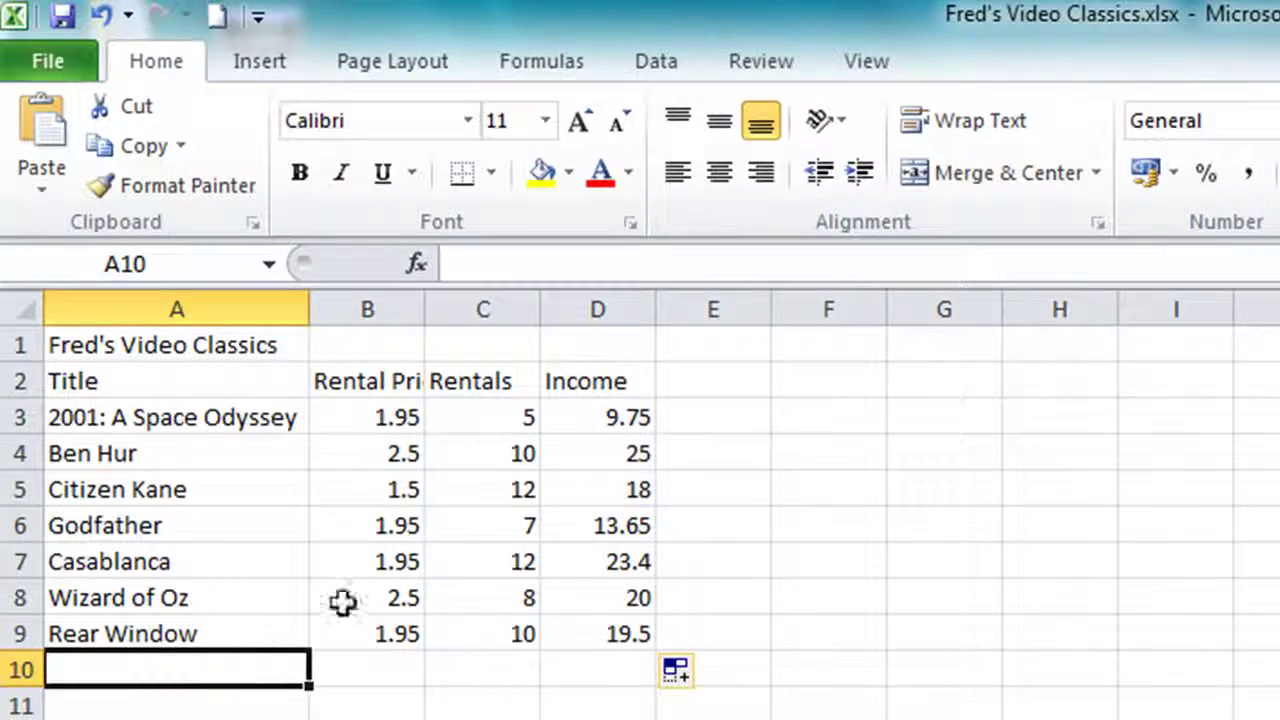
left_click(62, 18)
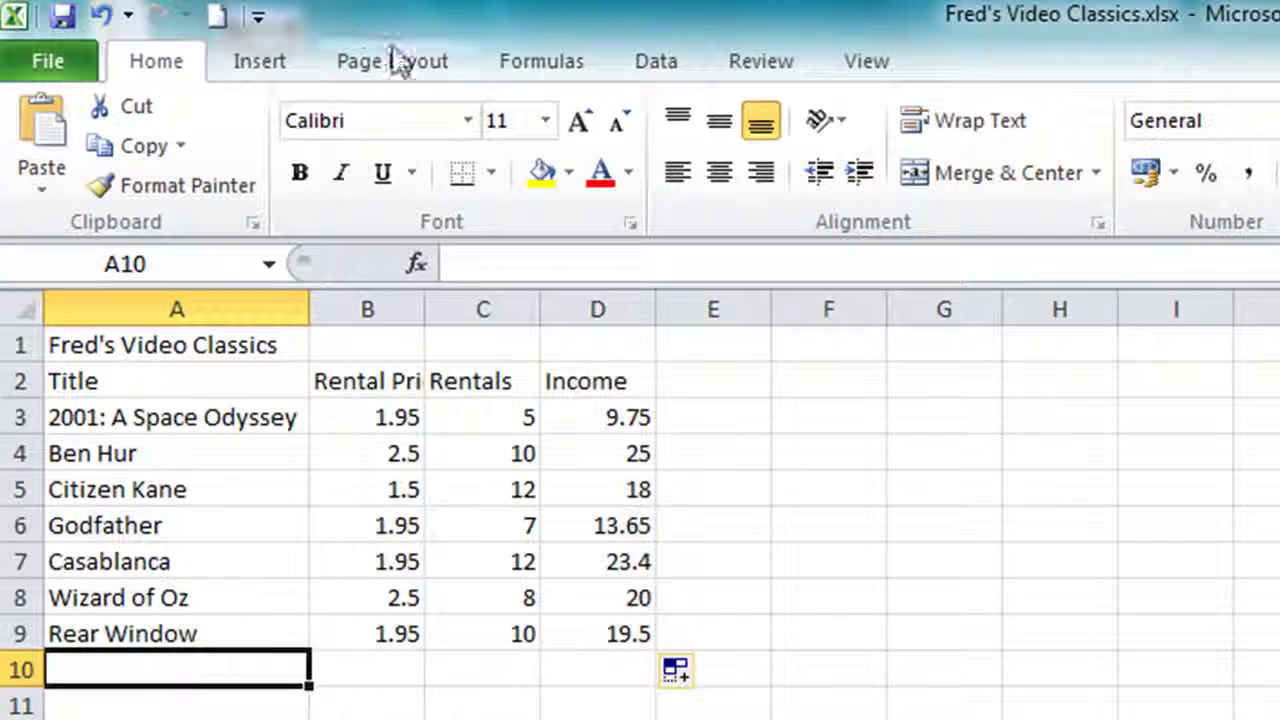